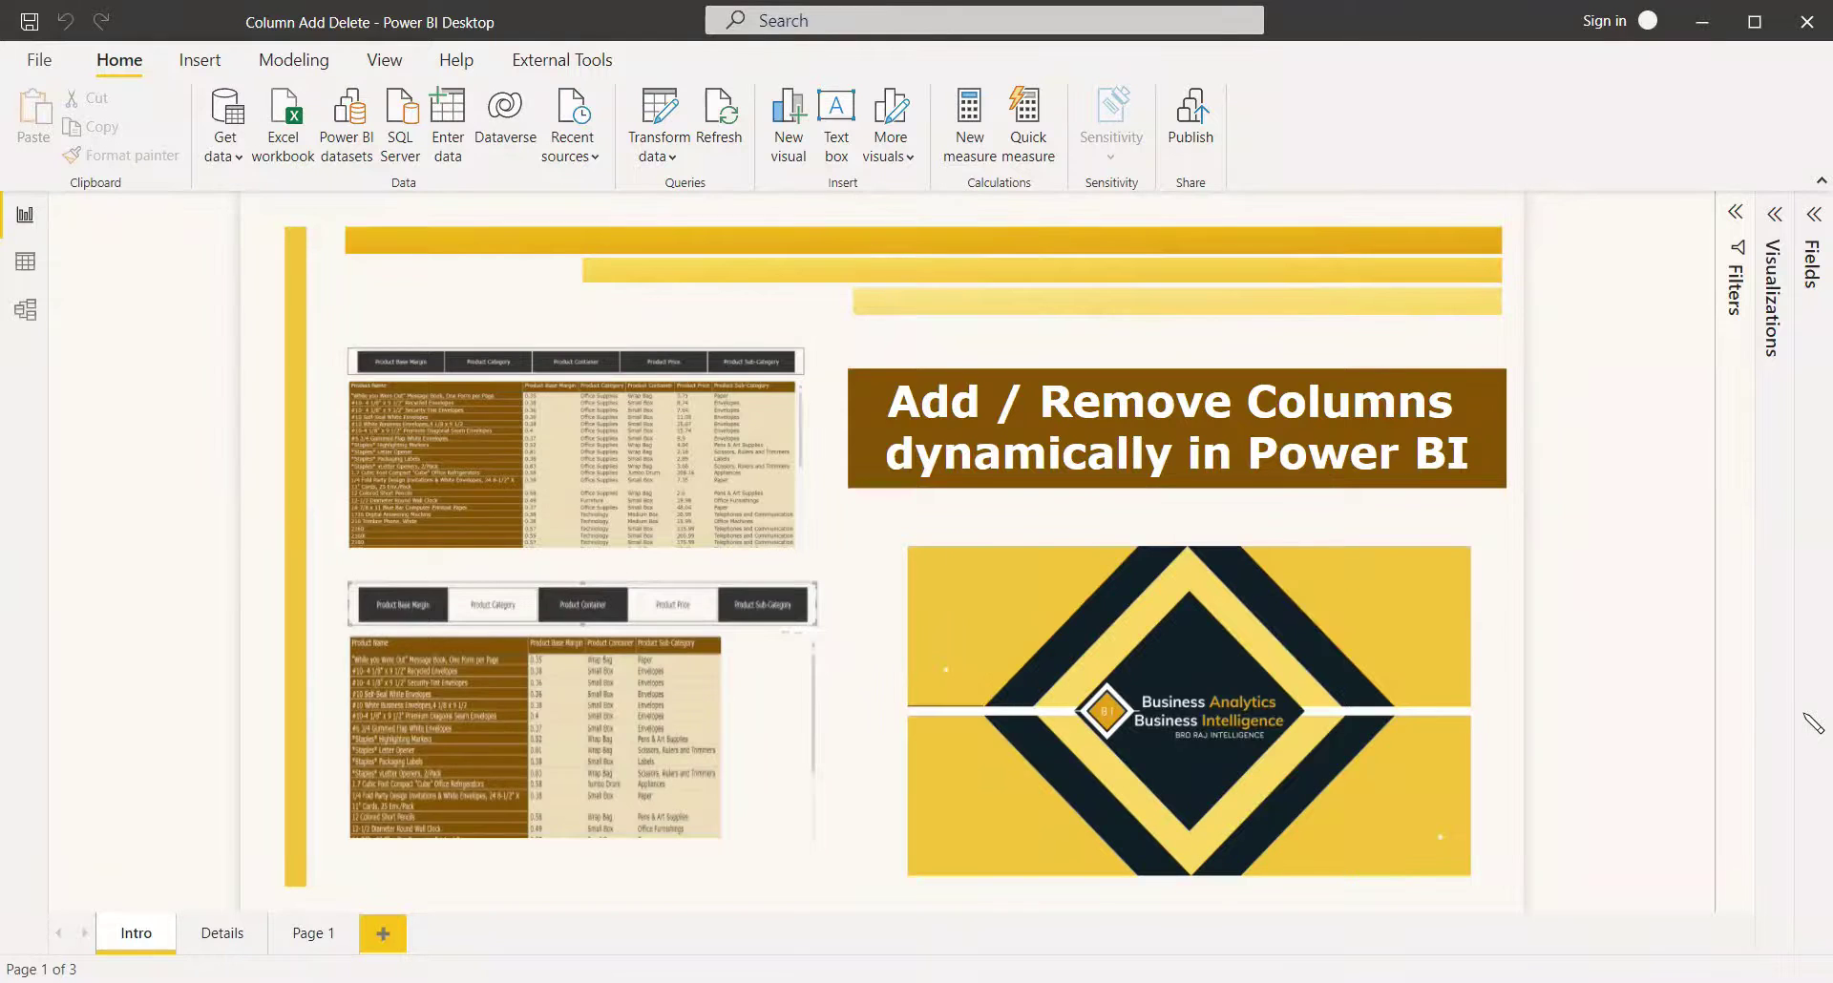
Switch to the Details page to review the finished column-toggle example.
left_click(222, 933)
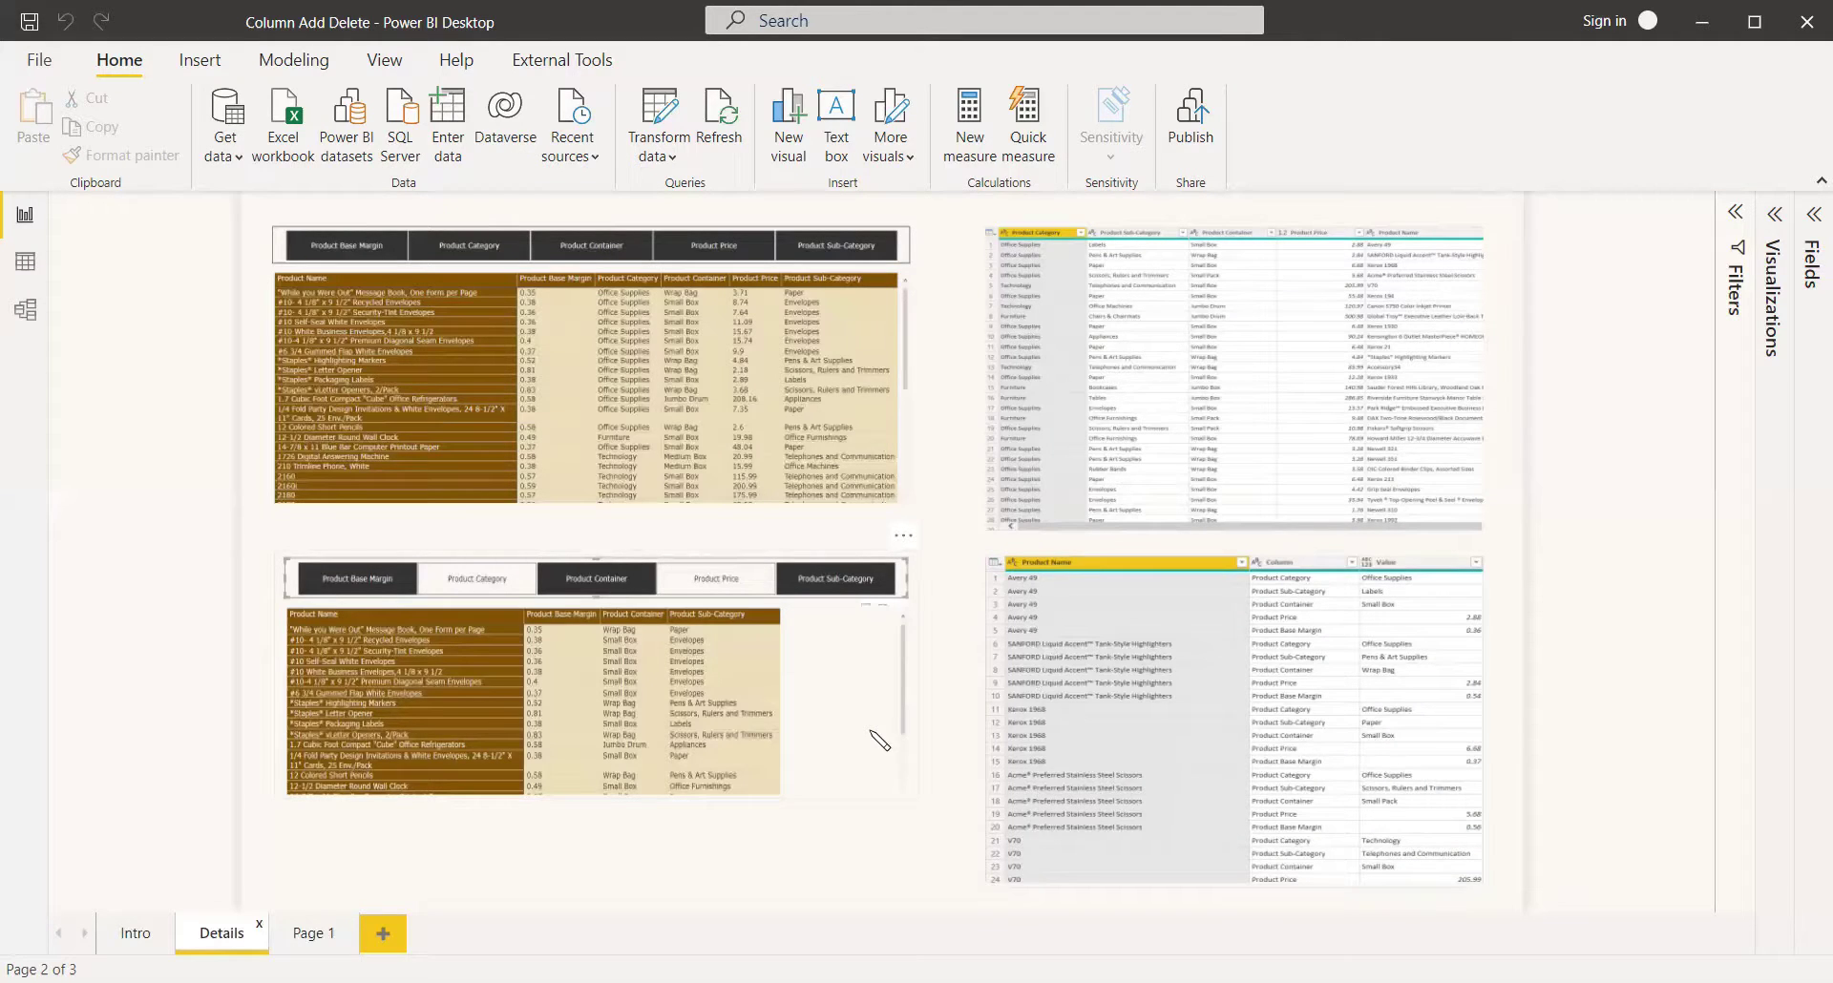
Go to the empty Page 1 and expand the Product table in the Fields pane.
left_click(348, 936)
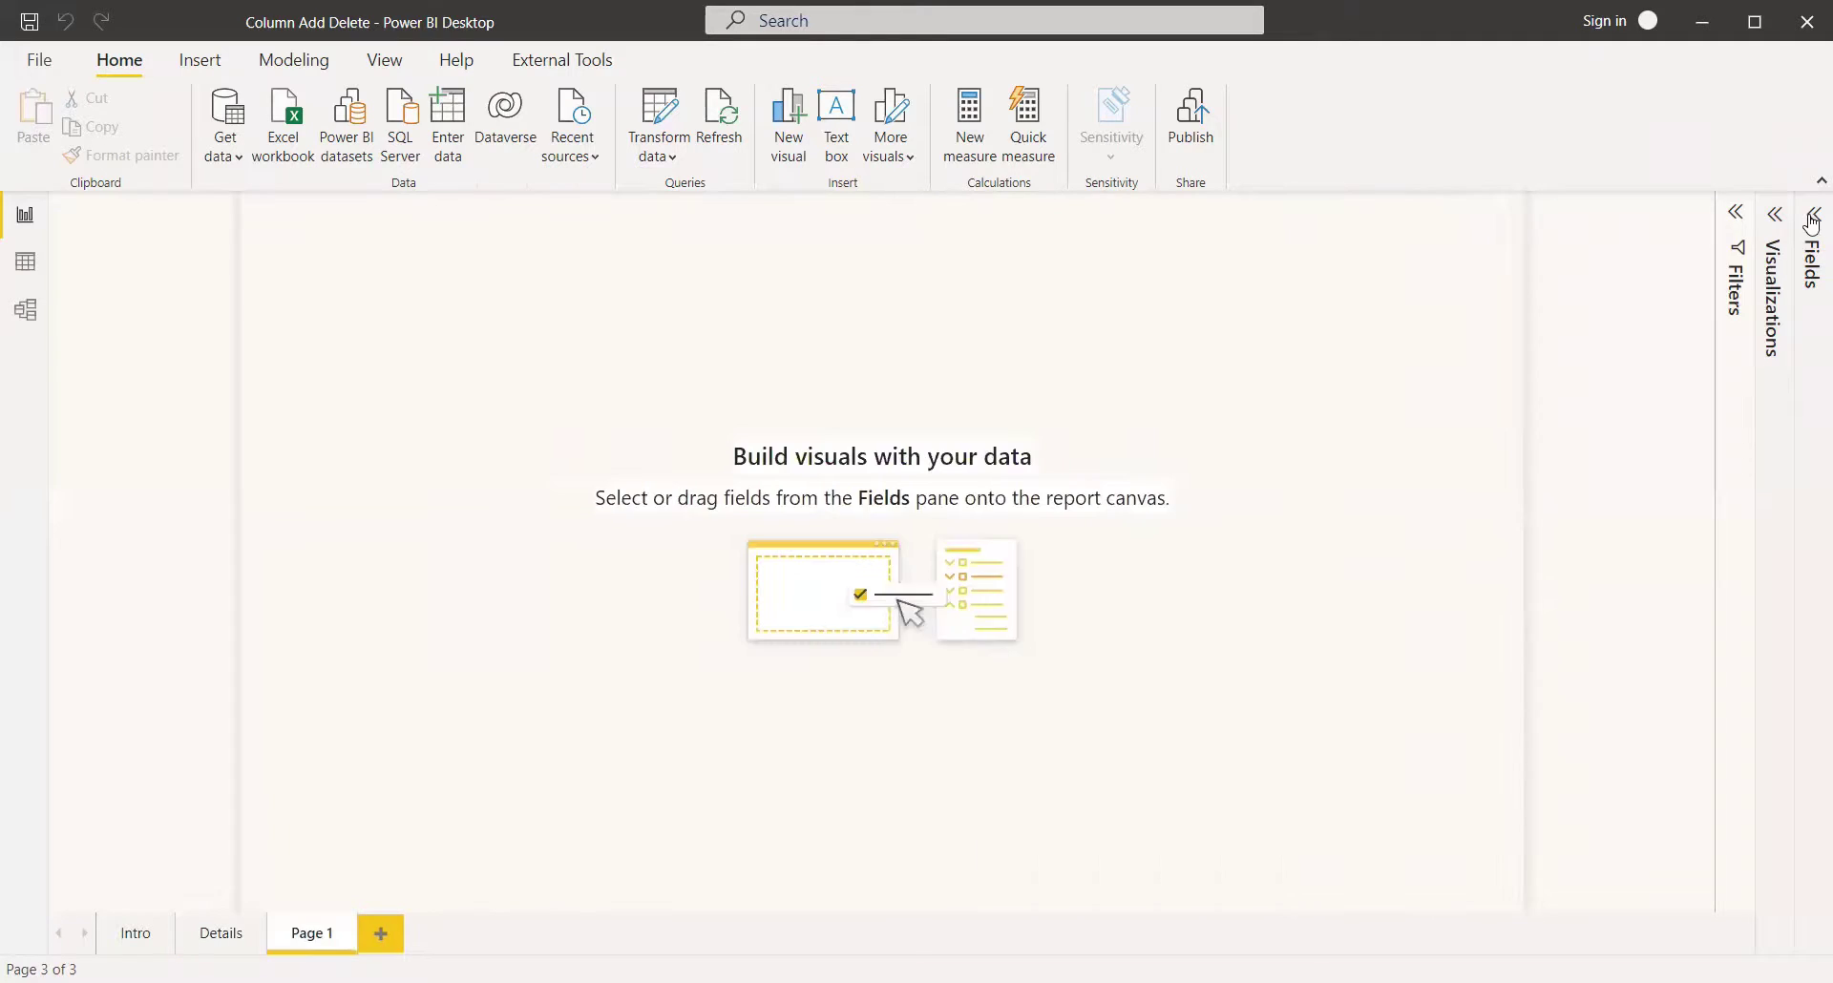
left_click(1812, 214)
left_click(1634, 303)
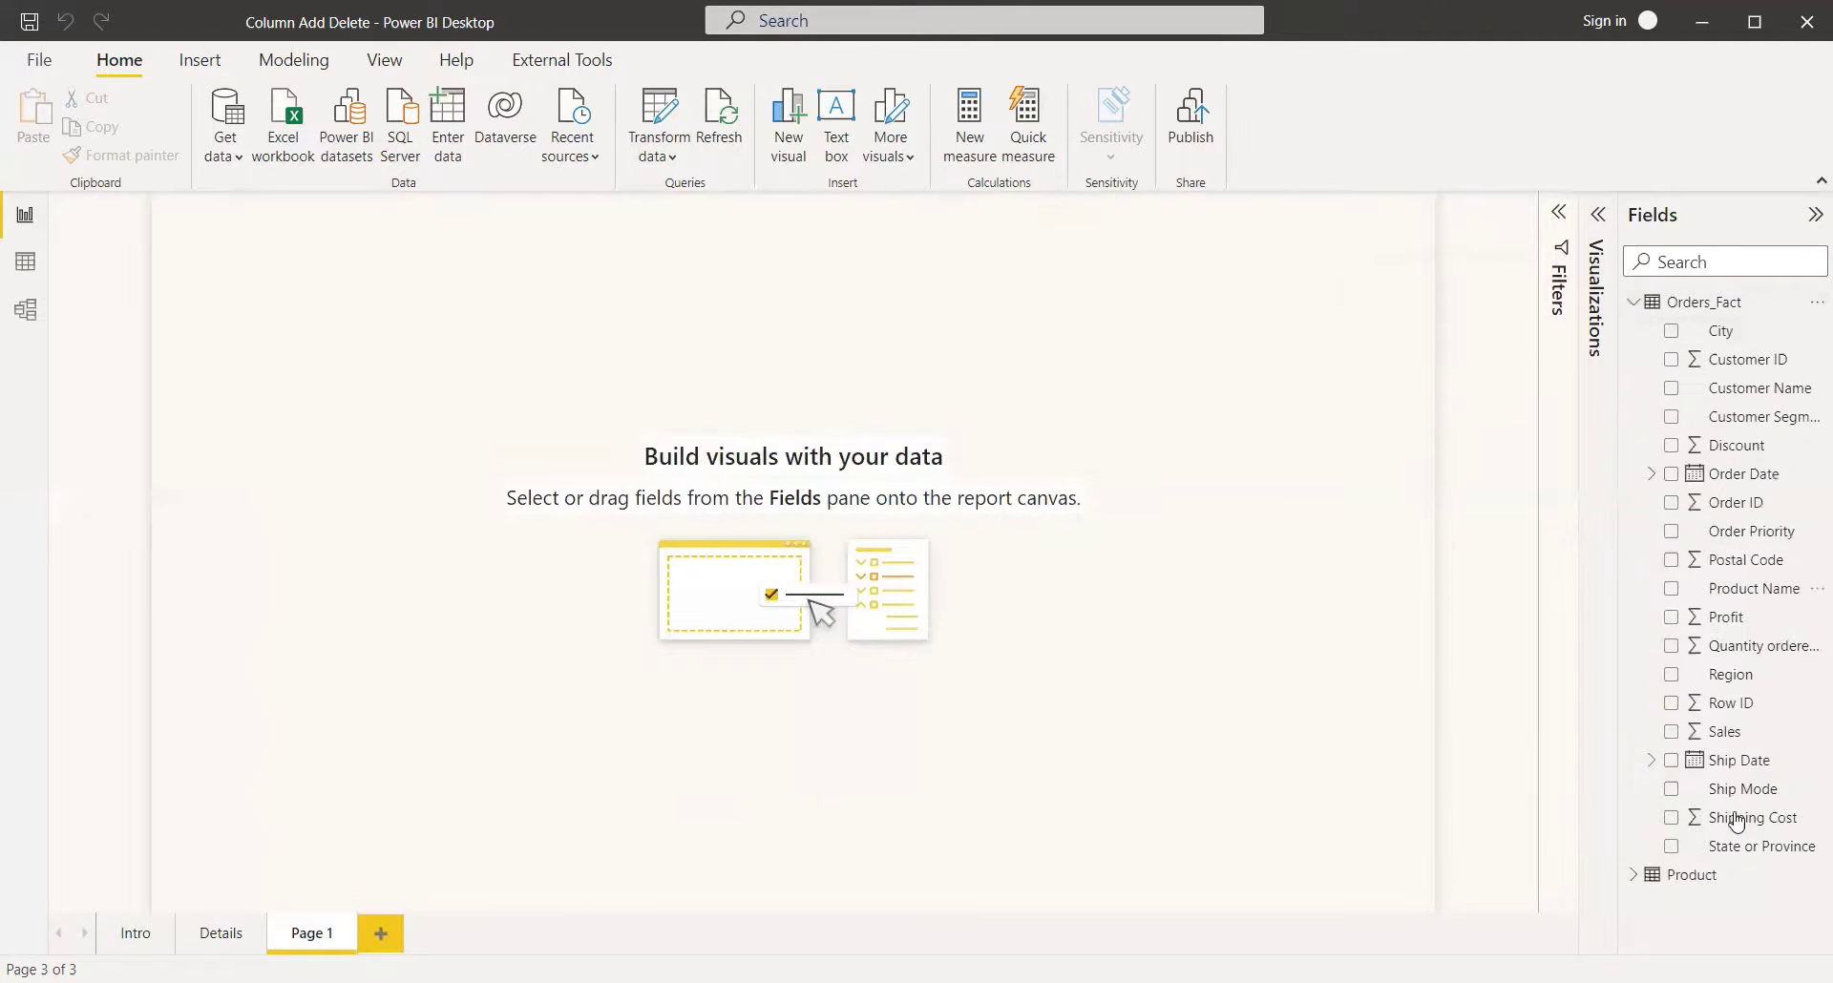
left_click(1639, 307)
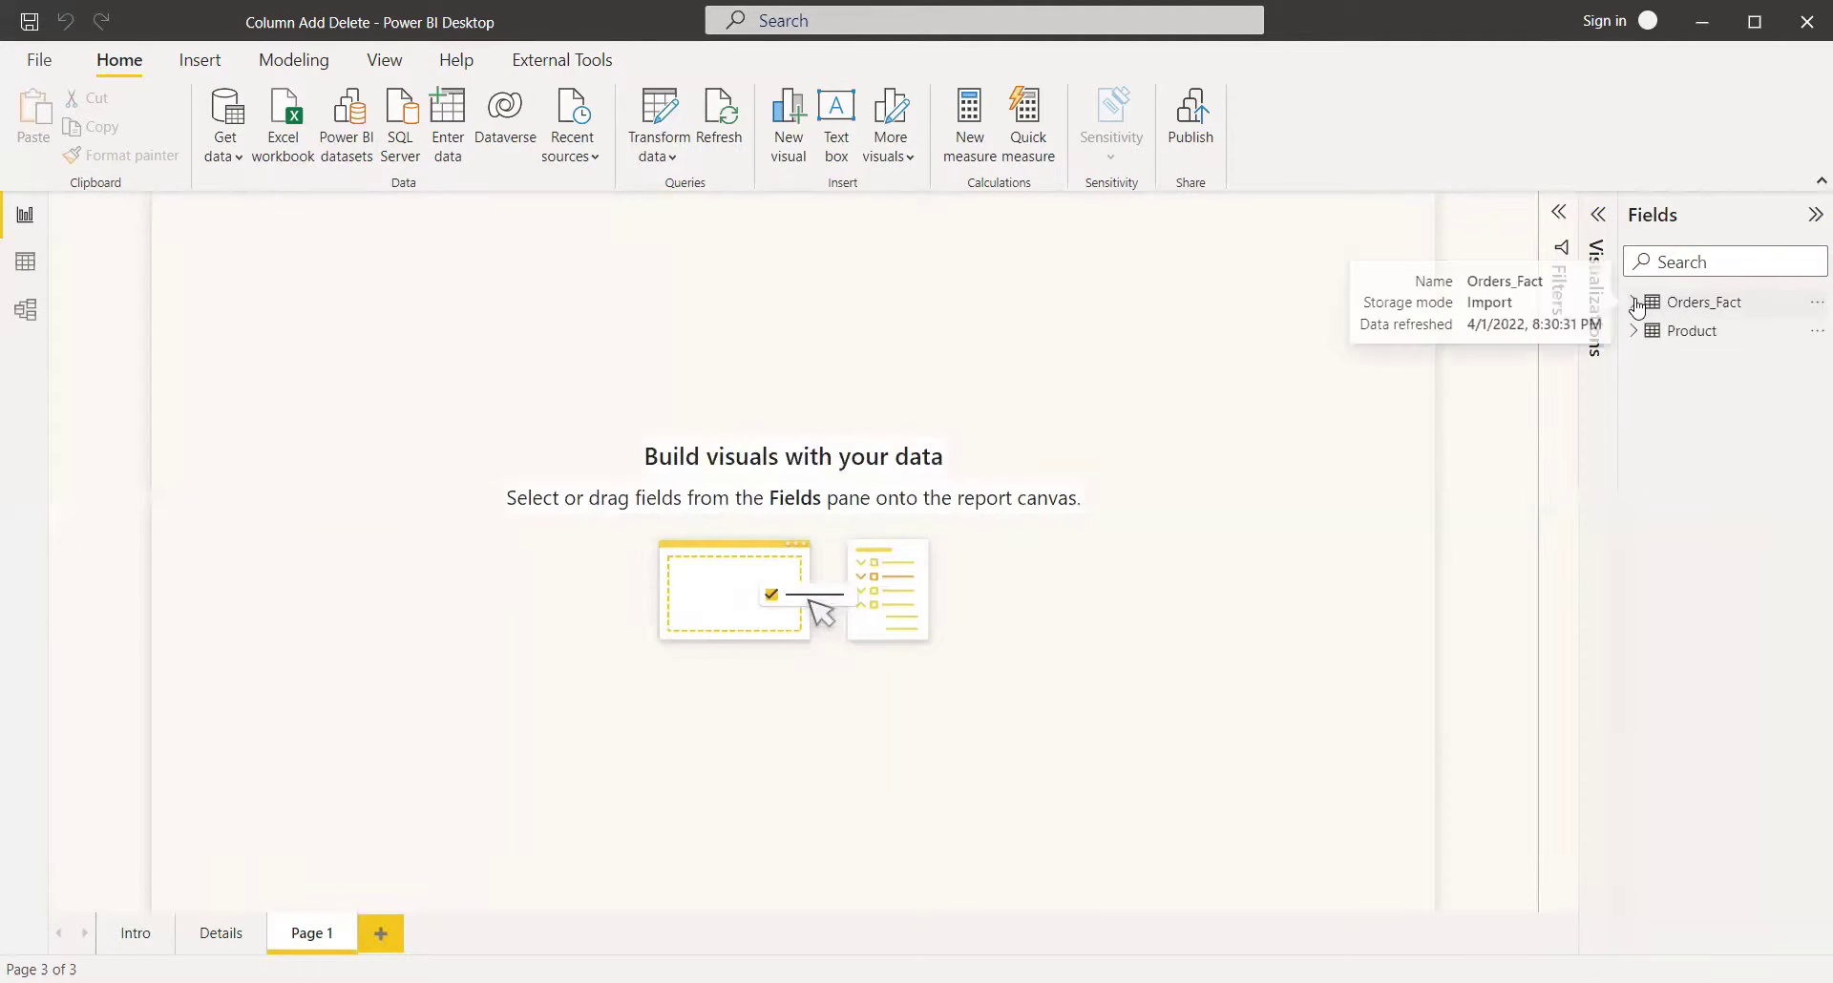
left_click(1629, 332)
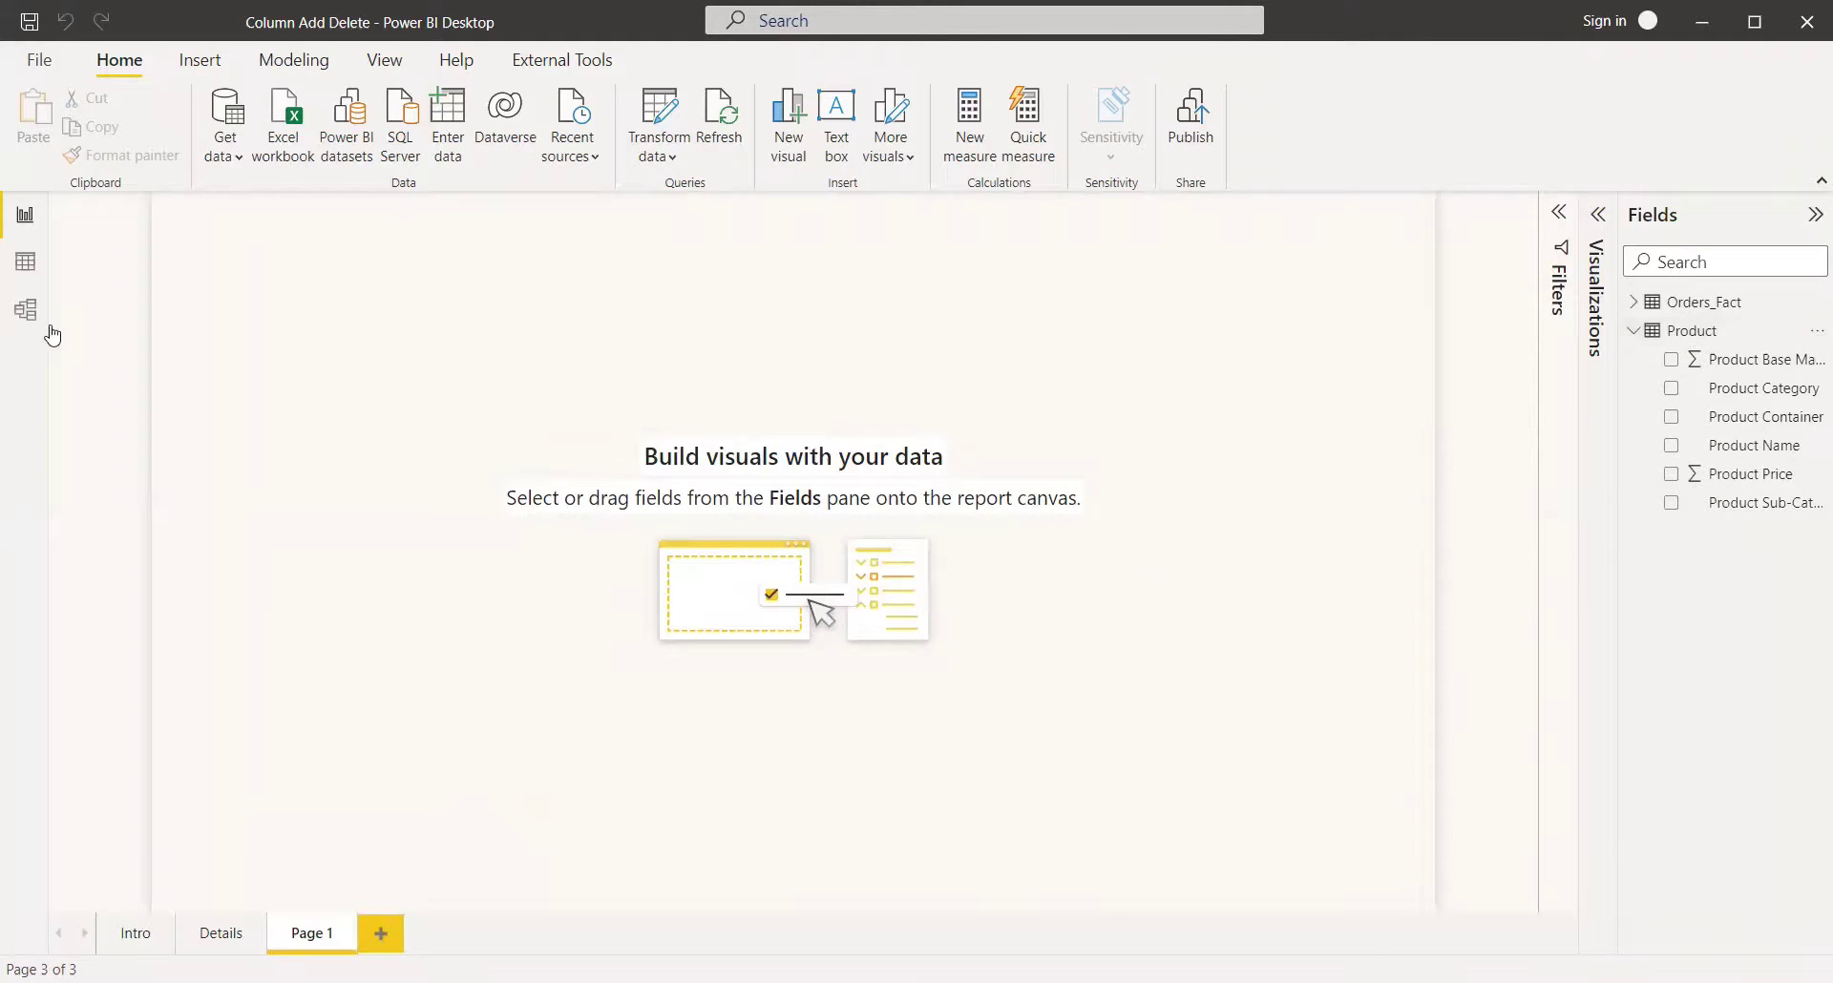
Display the Product table's 9,426 rows in Data view.
left_click(19, 270)
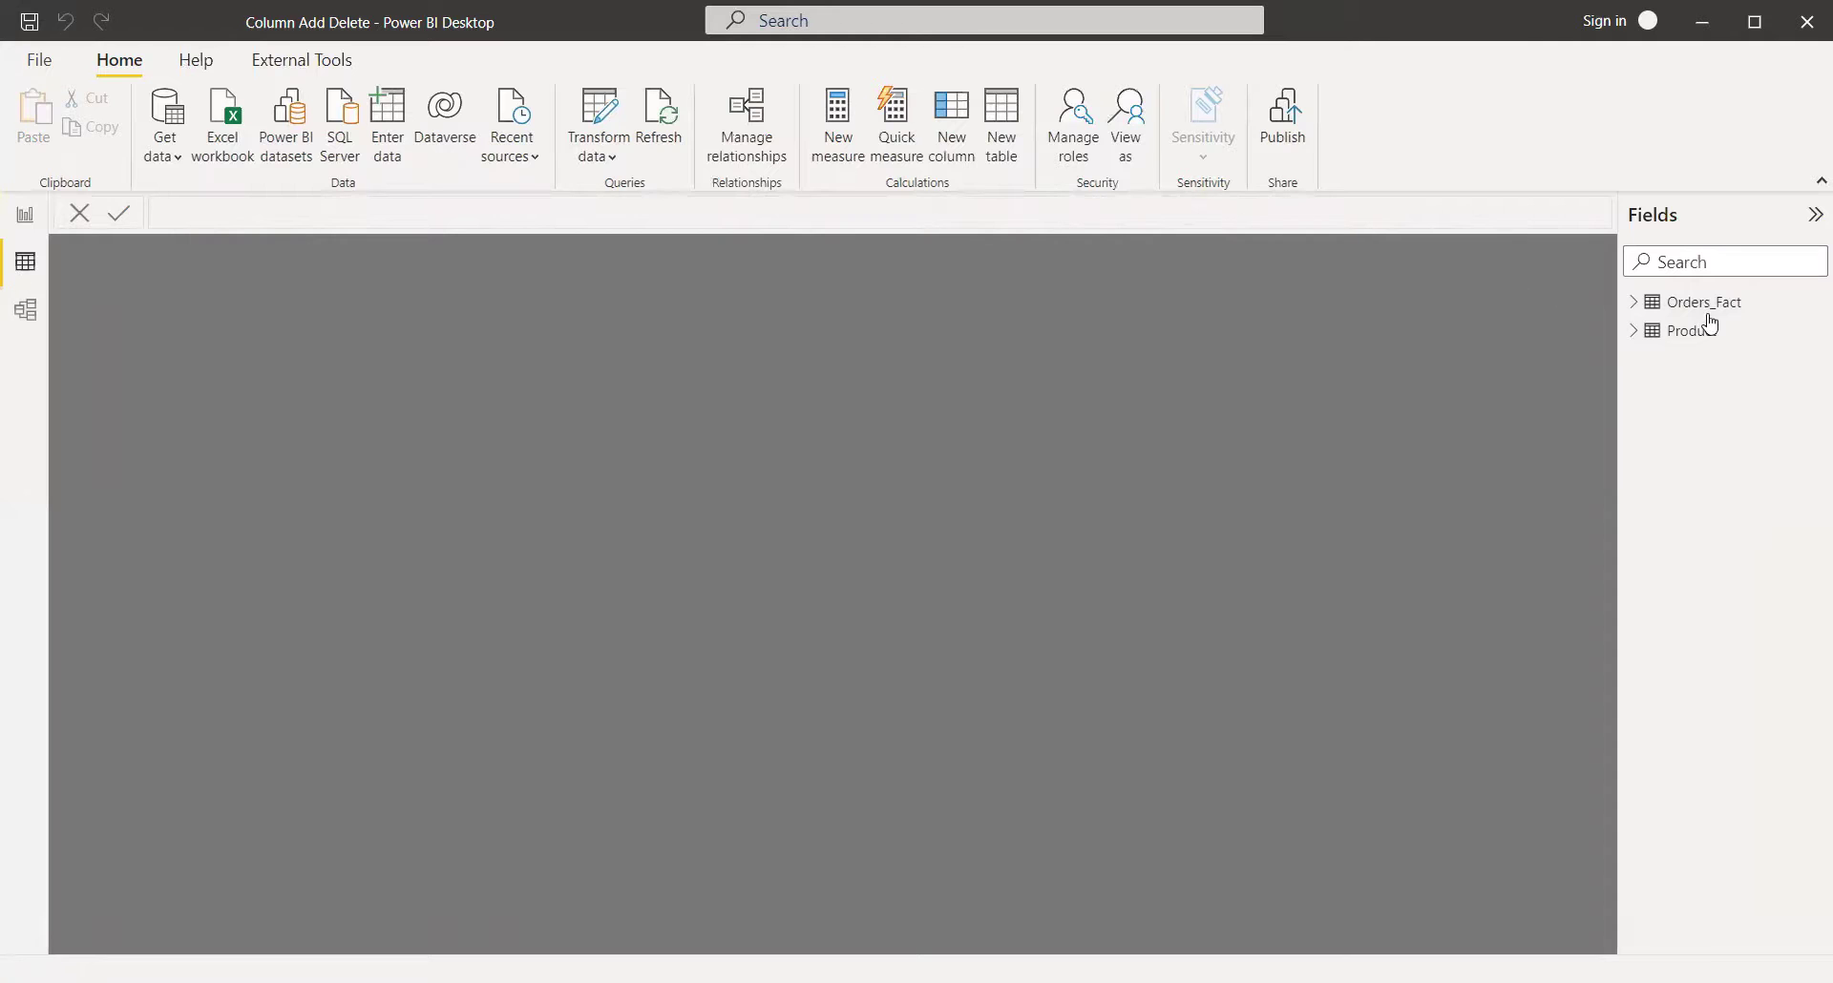
left_click(1688, 334)
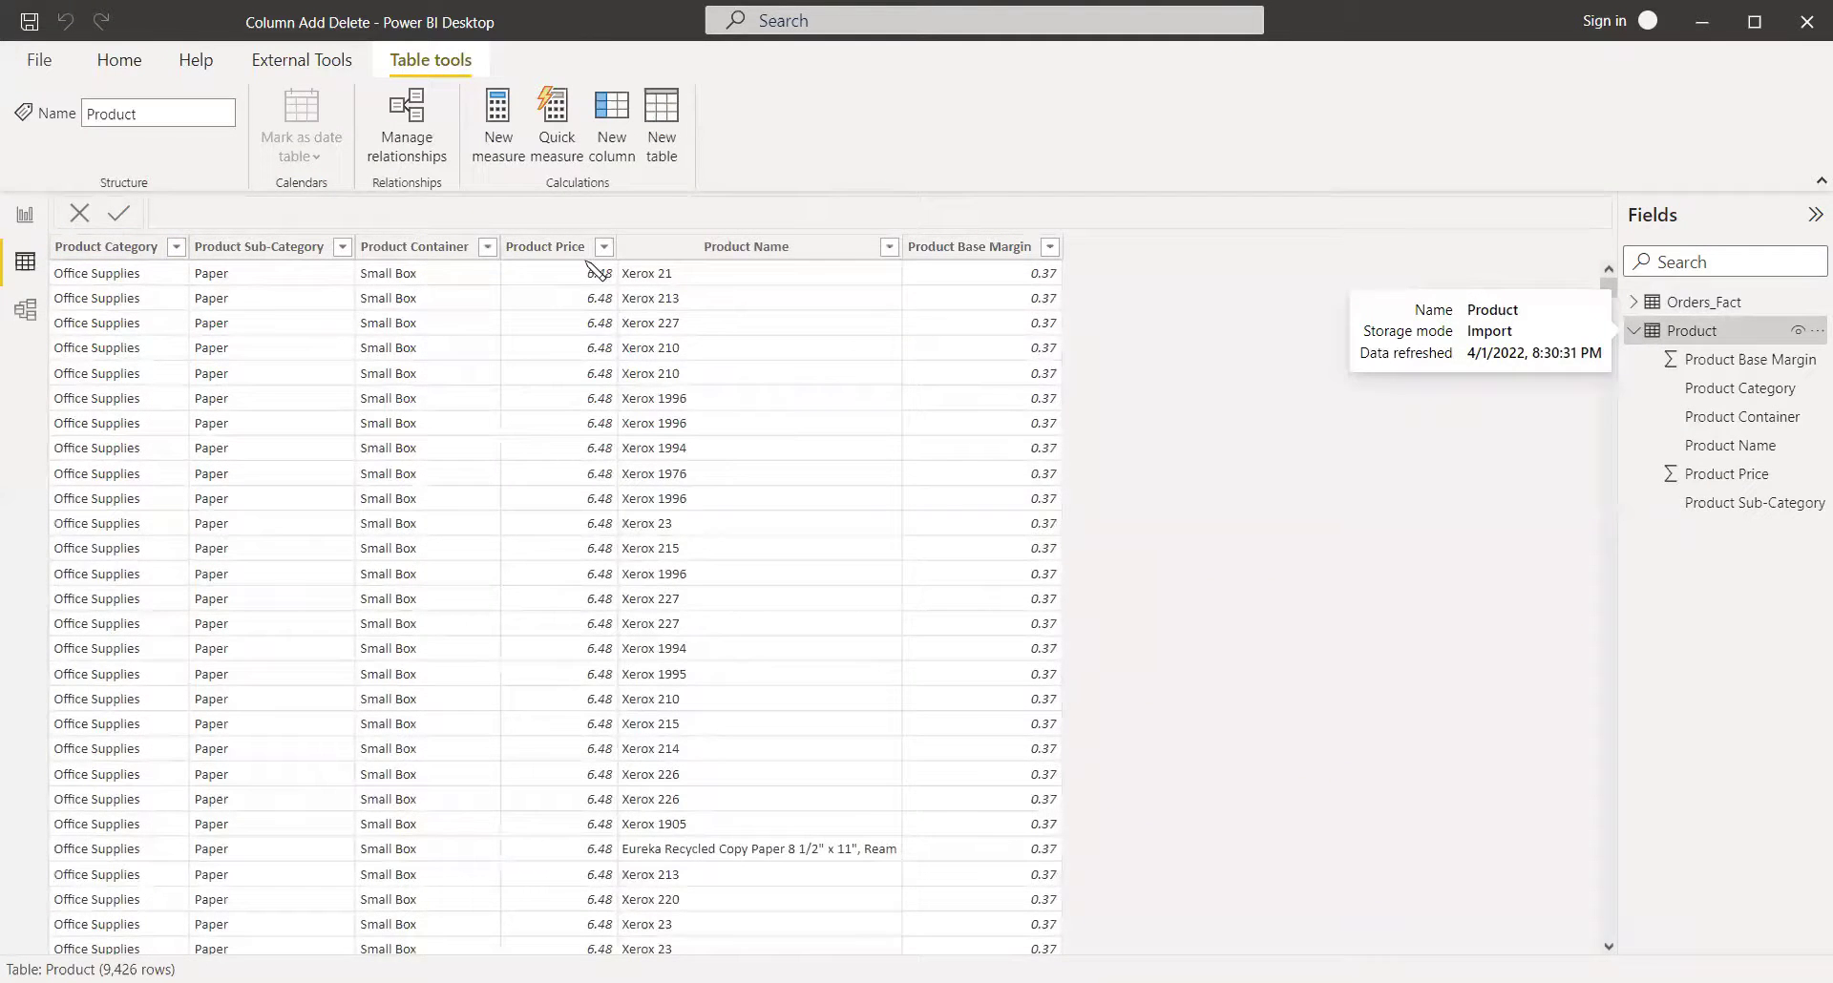
left_click(993, 253)
left_click(706, 253)
left_click(558, 253)
left_click(1018, 254)
left_click(1213, 759)
Review the six Product columns, from Product Category to Product Base Margin.
left_click(990, 257)
left_click(420, 246)
left_click(143, 250)
left_click(214, 278)
left_click(523, 254)
left_click(969, 246)
left_click(525, 251)
left_click(120, 60)
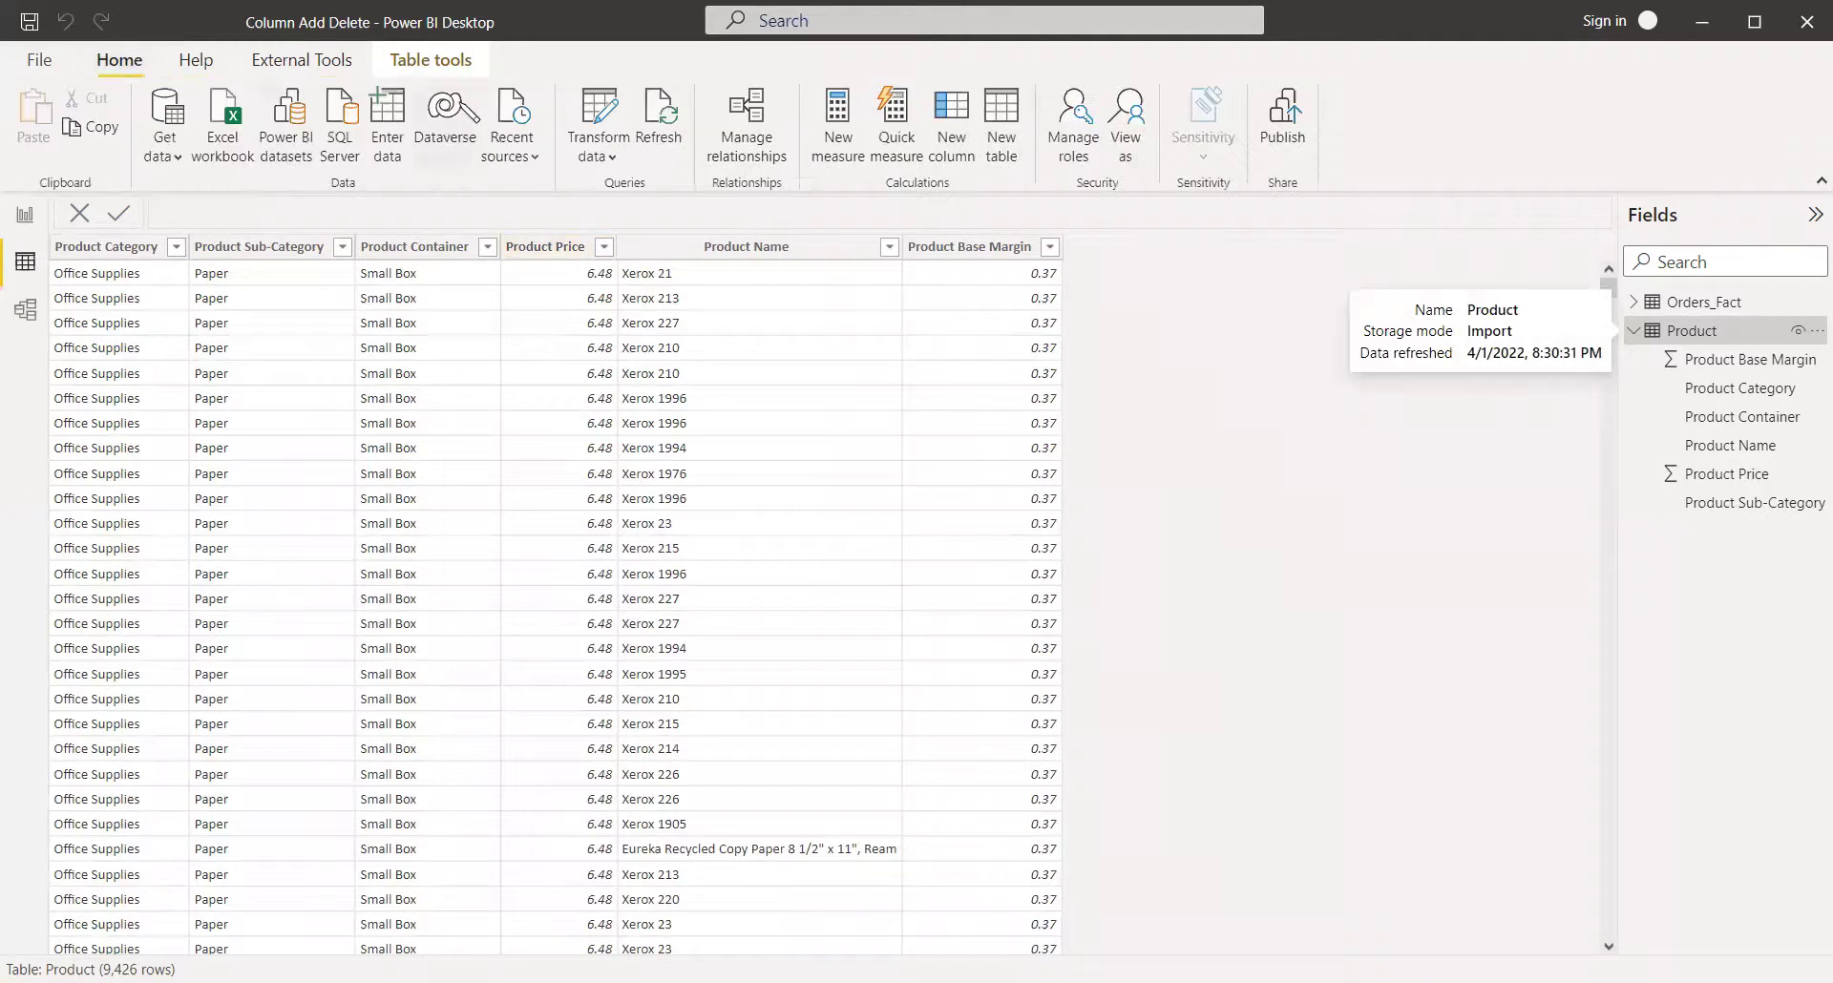
Open Power Query Editor via Transform data and inspect the Product query's columns.
left_click(599, 119)
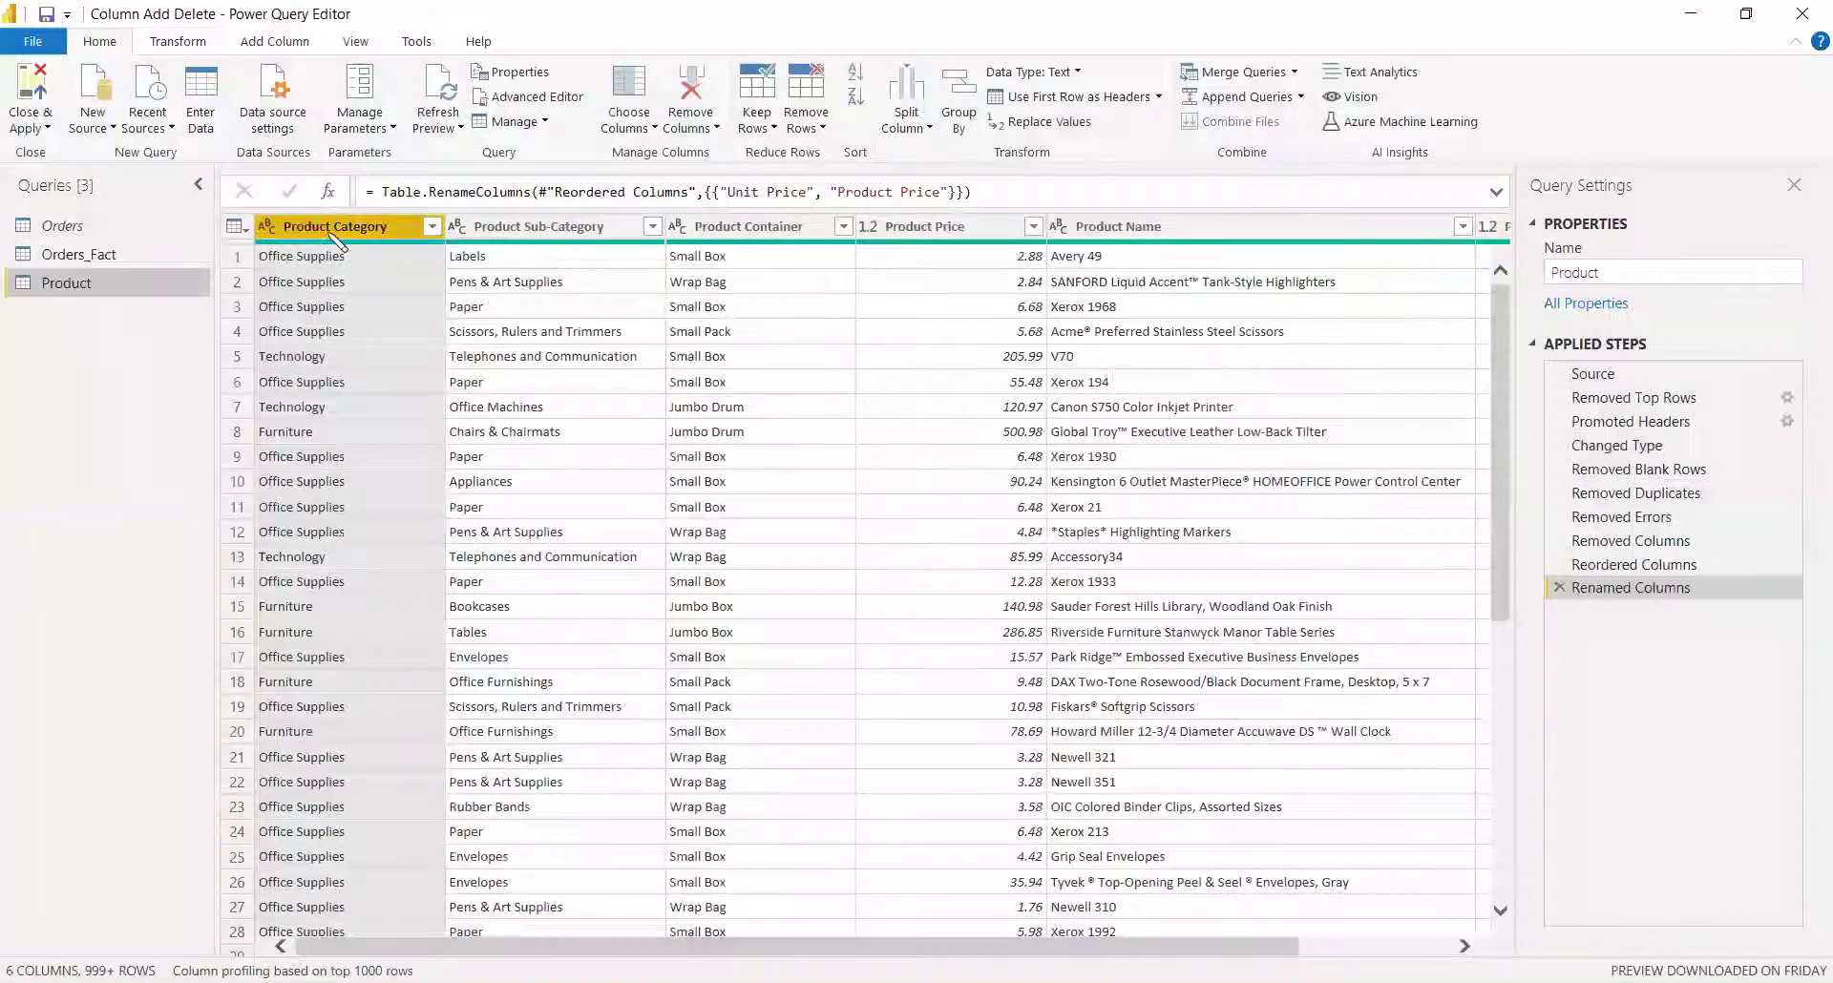
left_click(1325, 951)
key("Home")
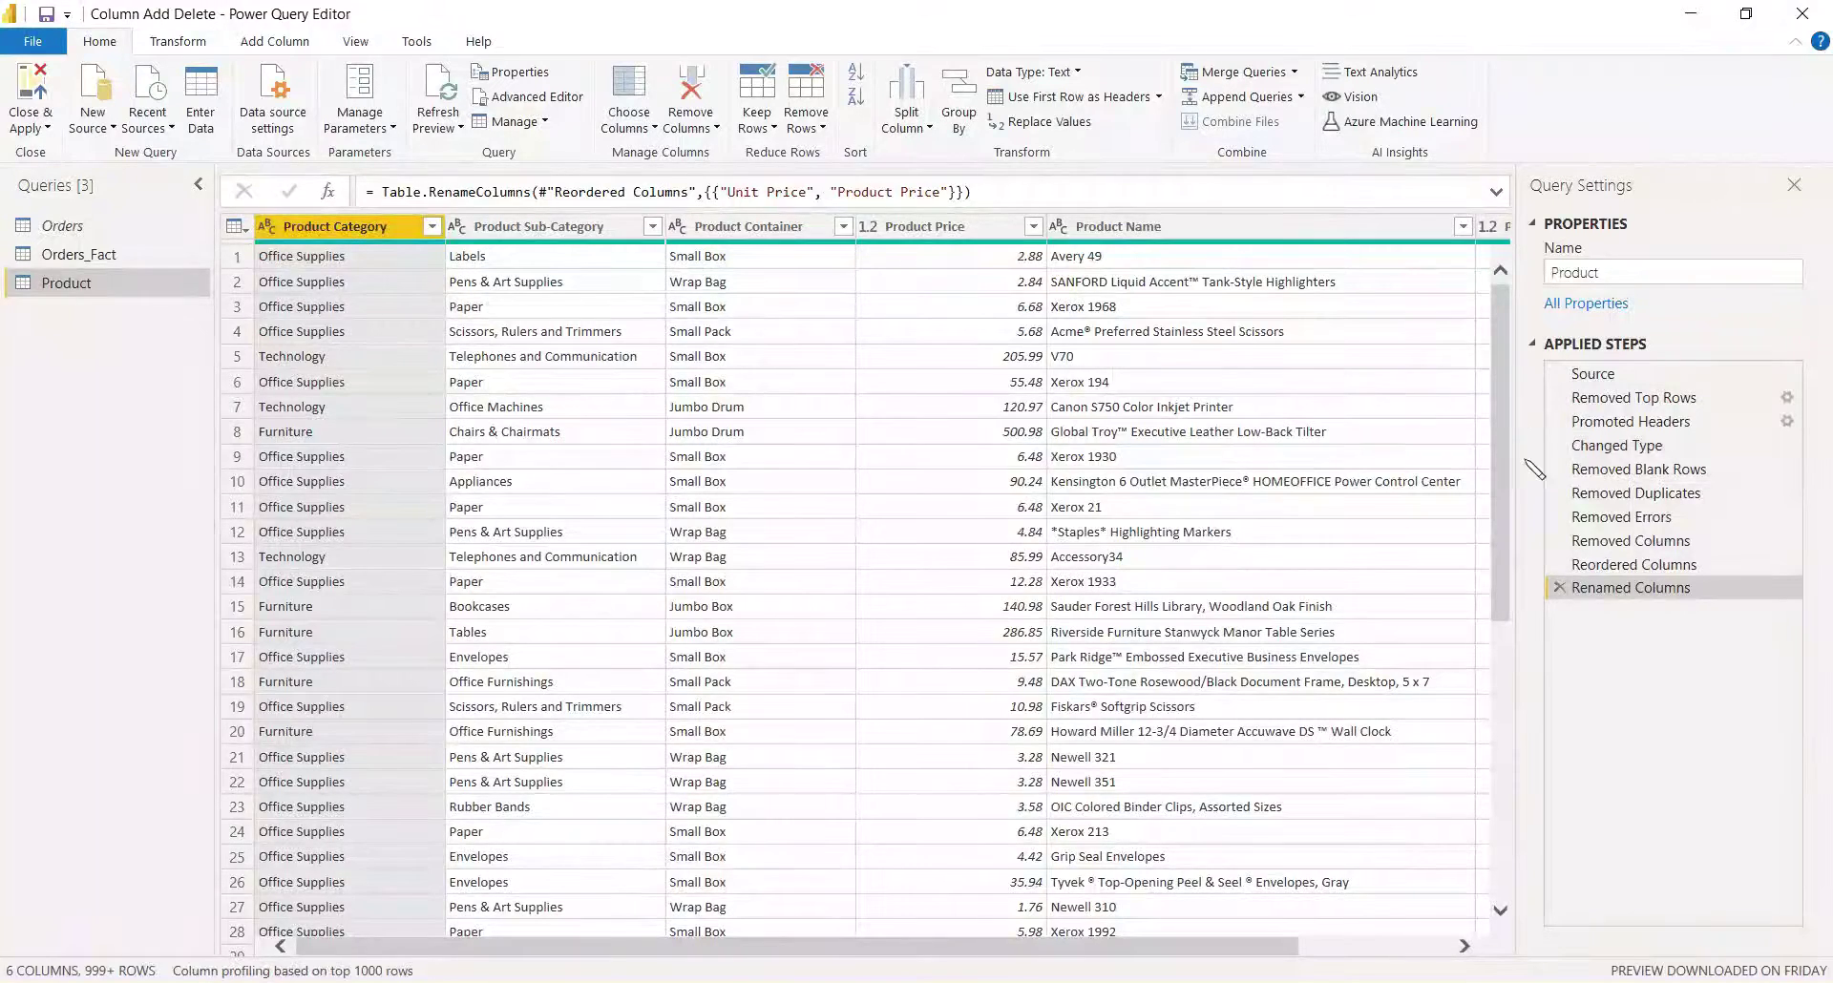
left_click(1191, 229)
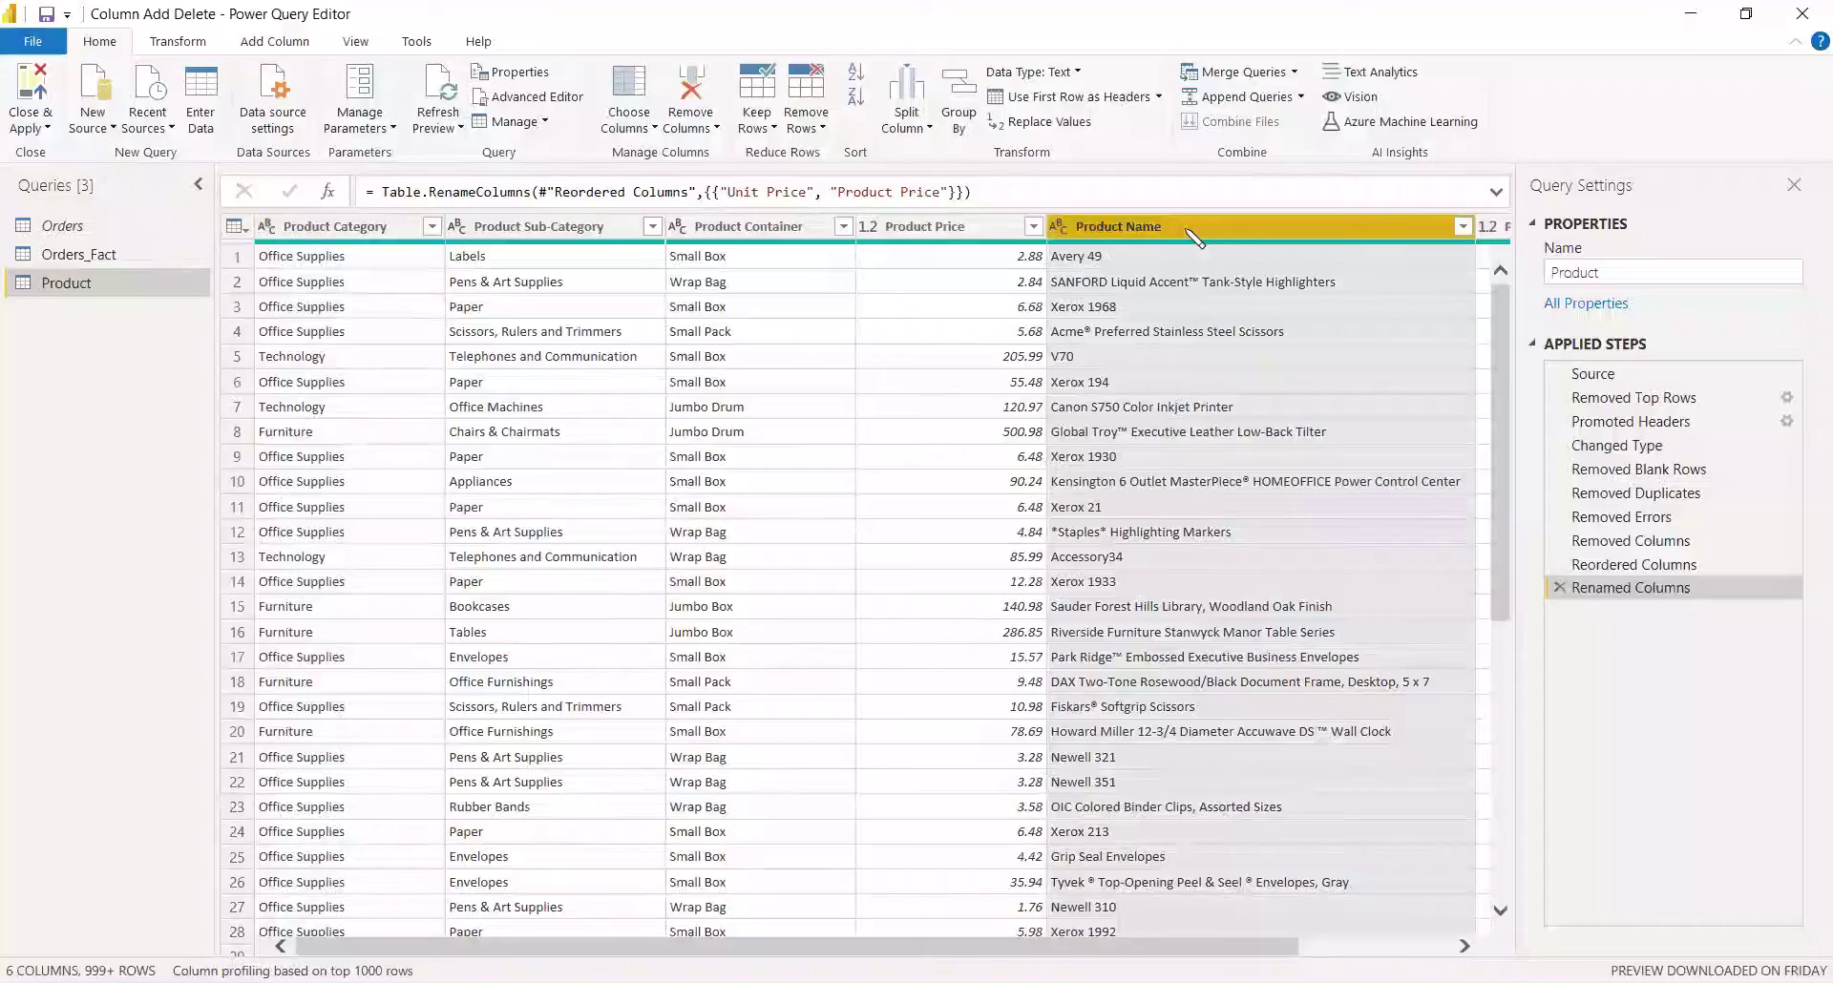
Create a reference of the Product query and rename it Product_Unpivot.
right_click(69, 288)
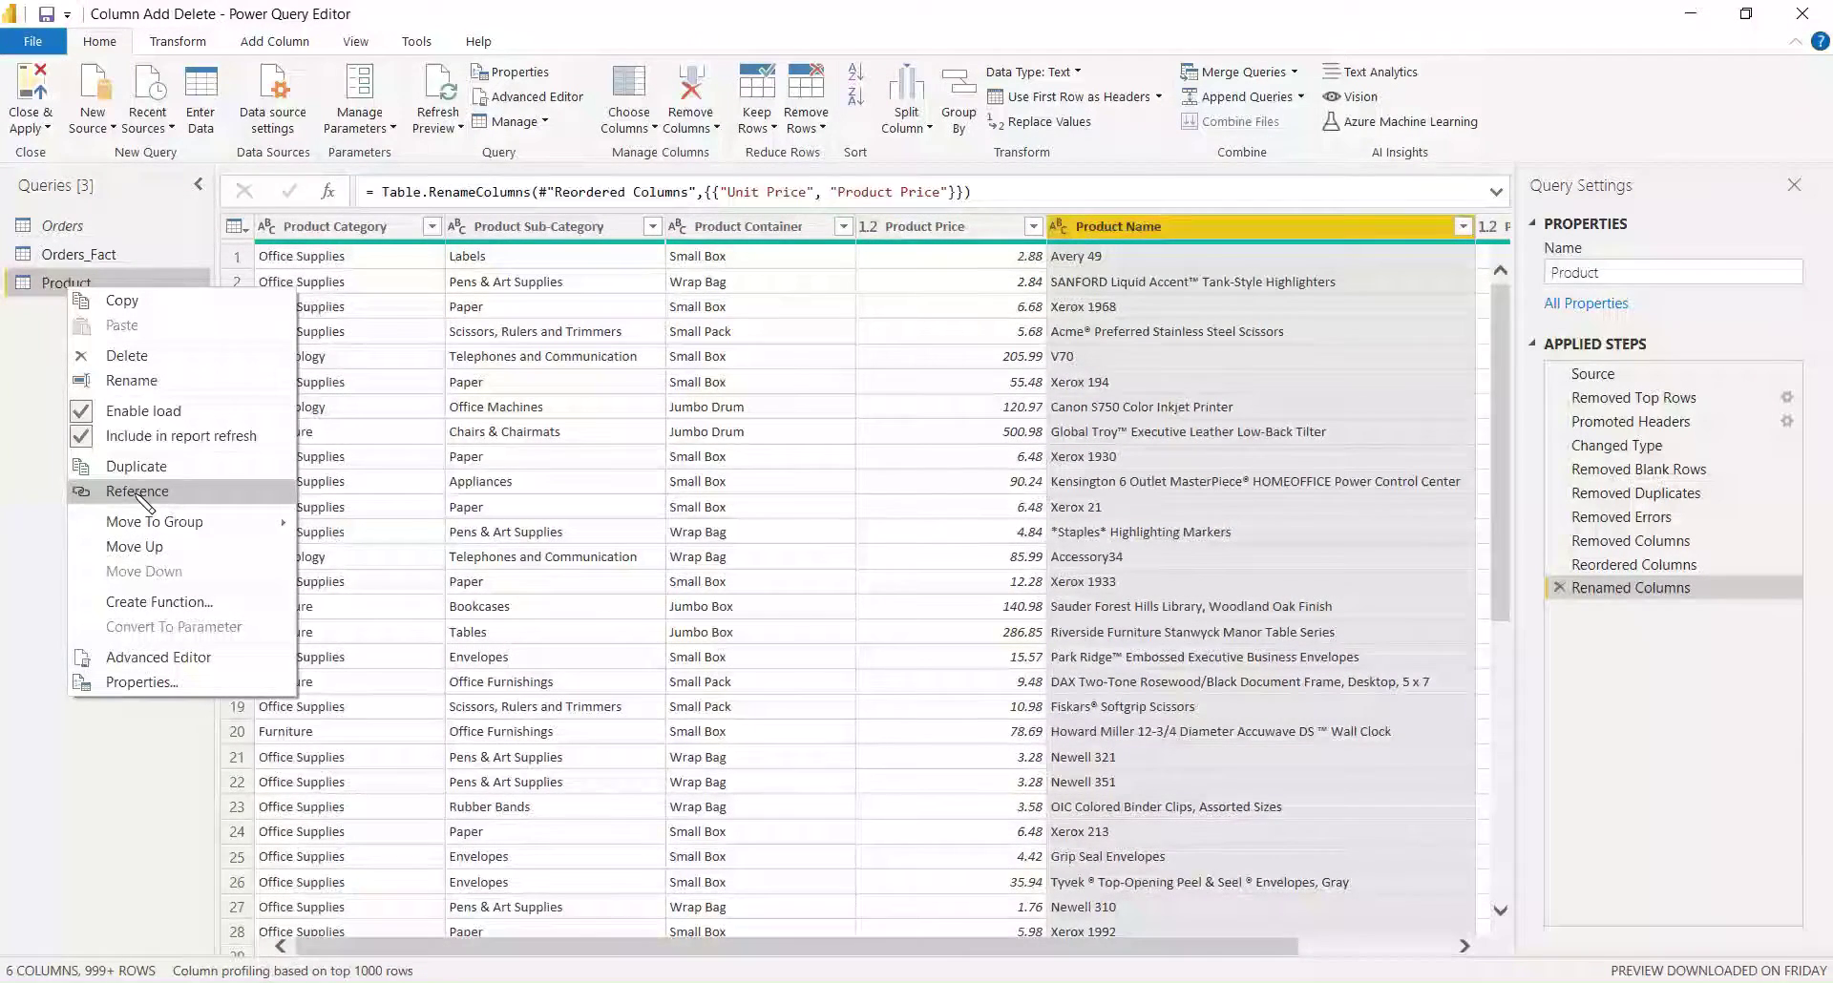
left_click(137, 492)
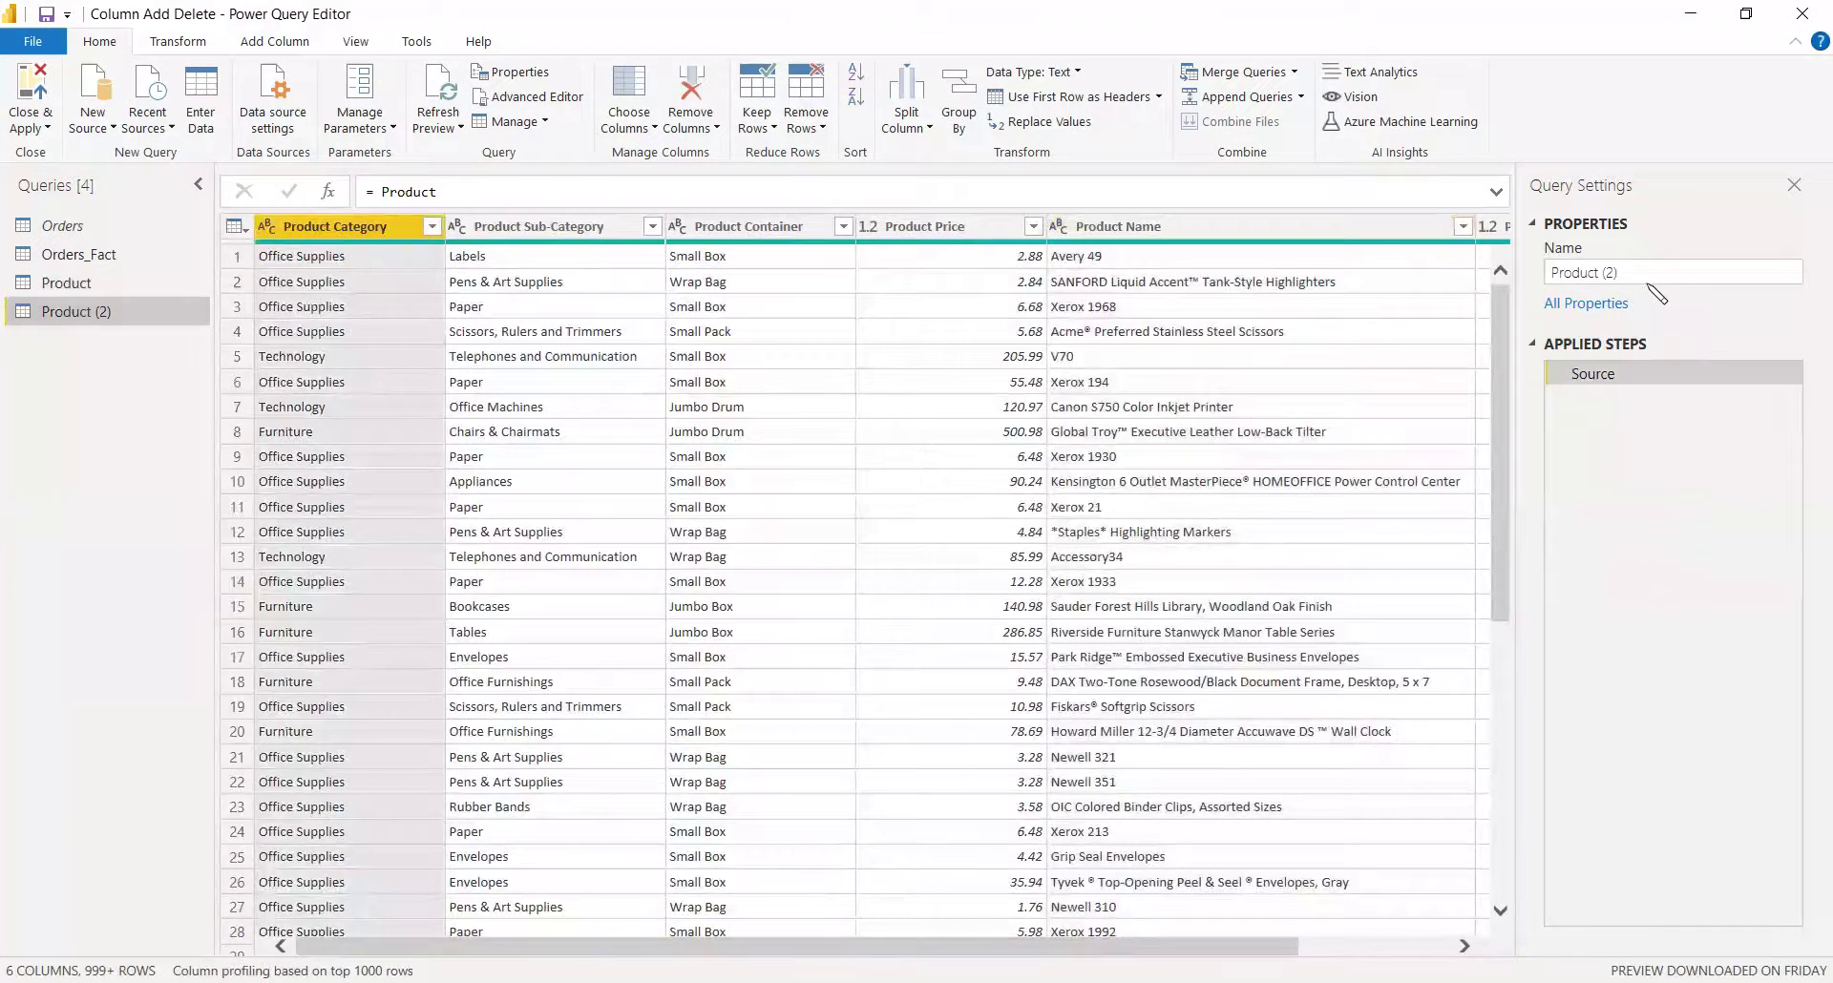
left_click(1659, 277)
left_click_drag(1552, 274, 1661, 284)
left_click(1651, 275)
key("BackSpace")
key("BackSpace")
key("BackSpace")
key("BackSpace")
type("_Unpivot")
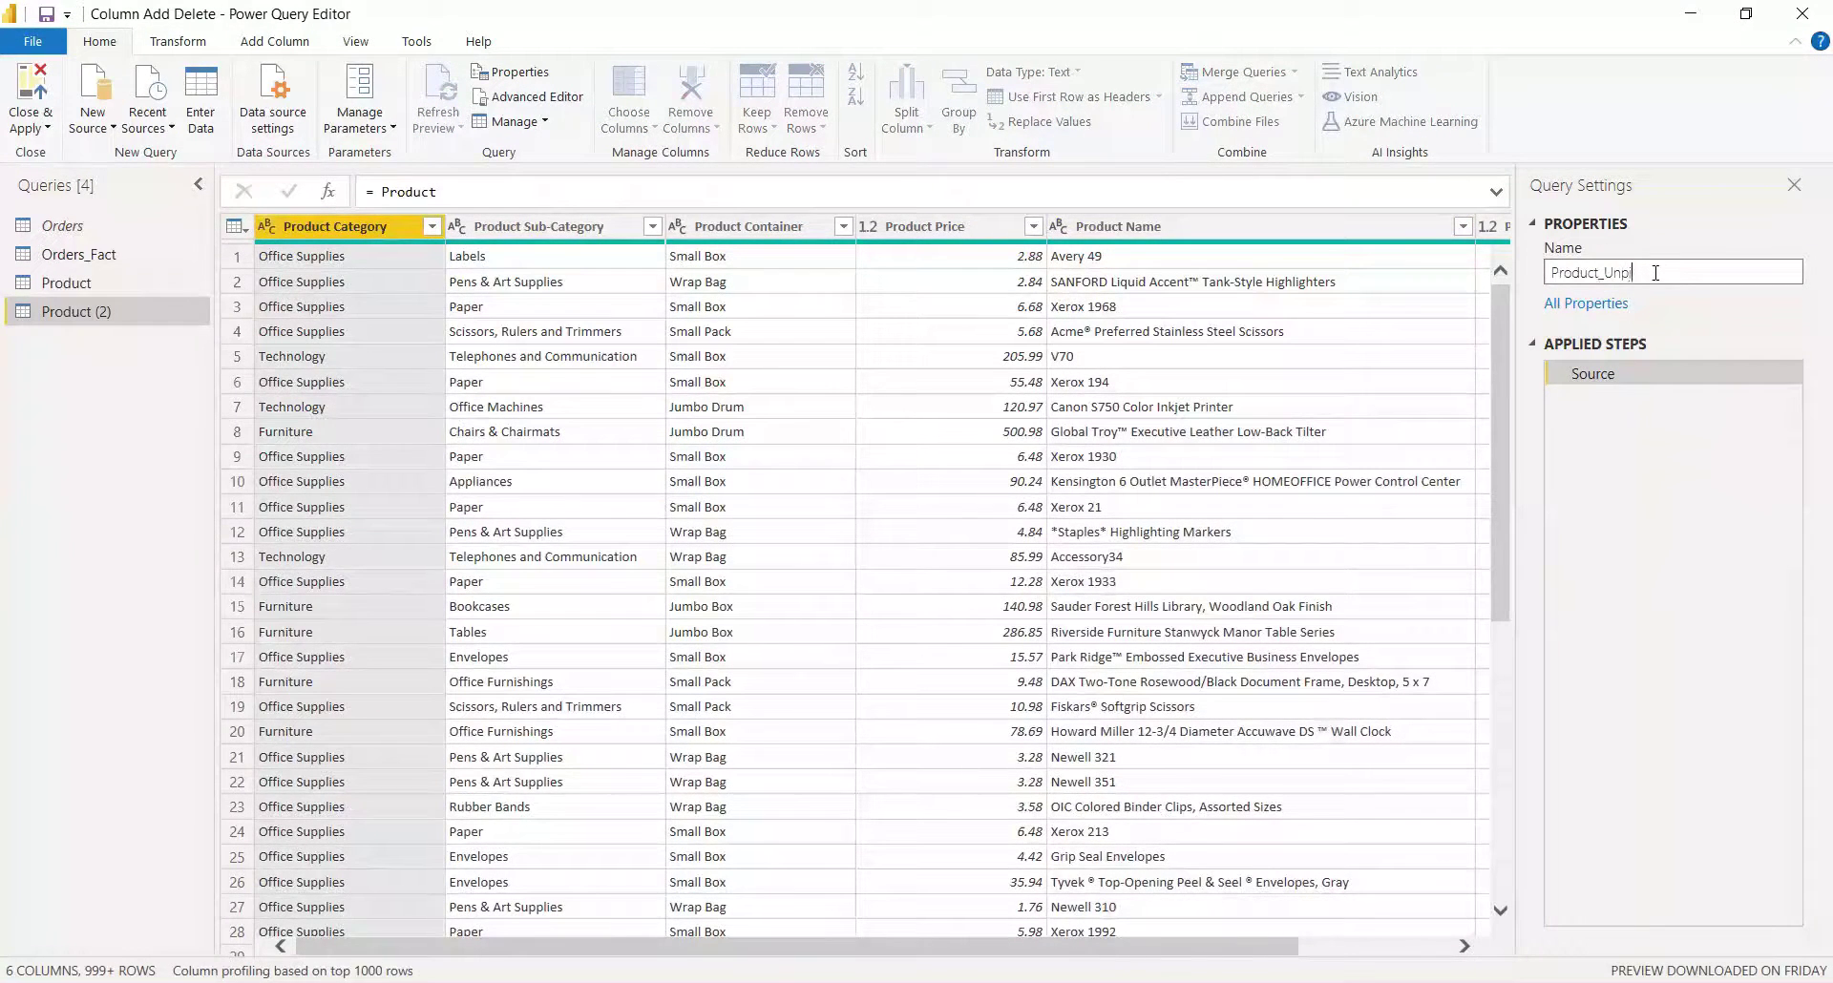
left_click(1276, 232)
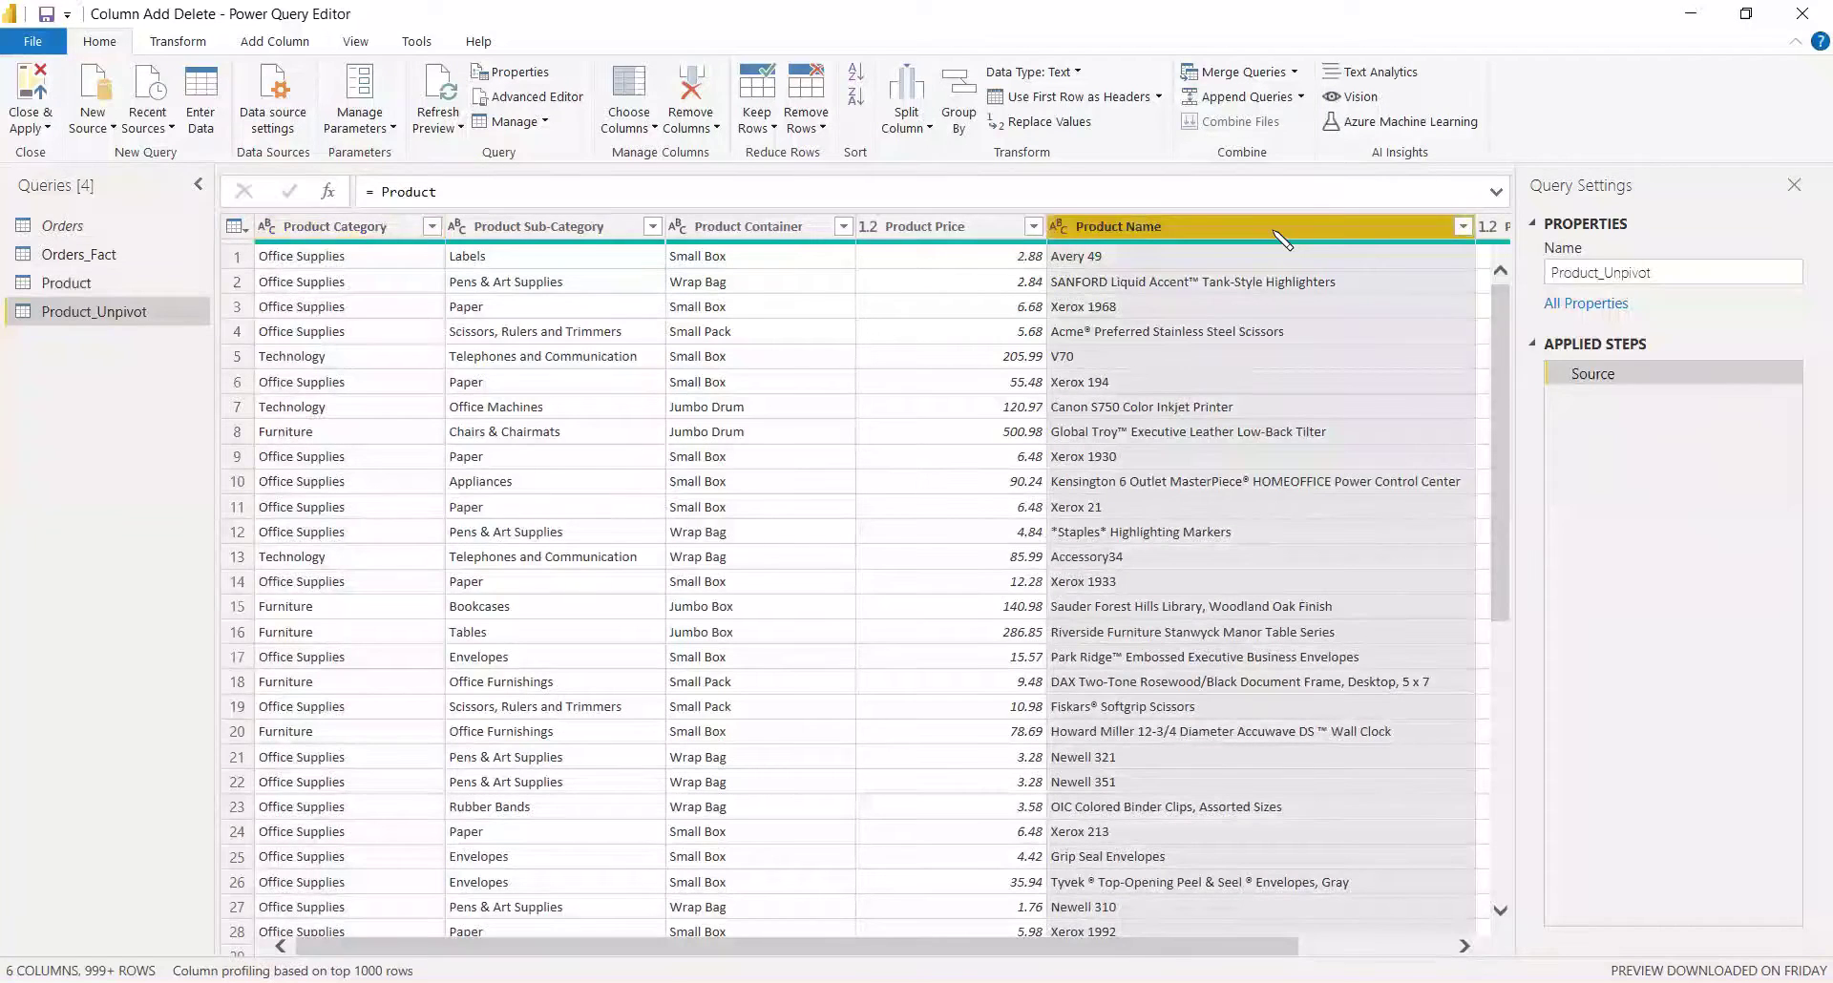
Unpivot every column except Product Name into Attribute and Value columns.
right_click(1276, 232)
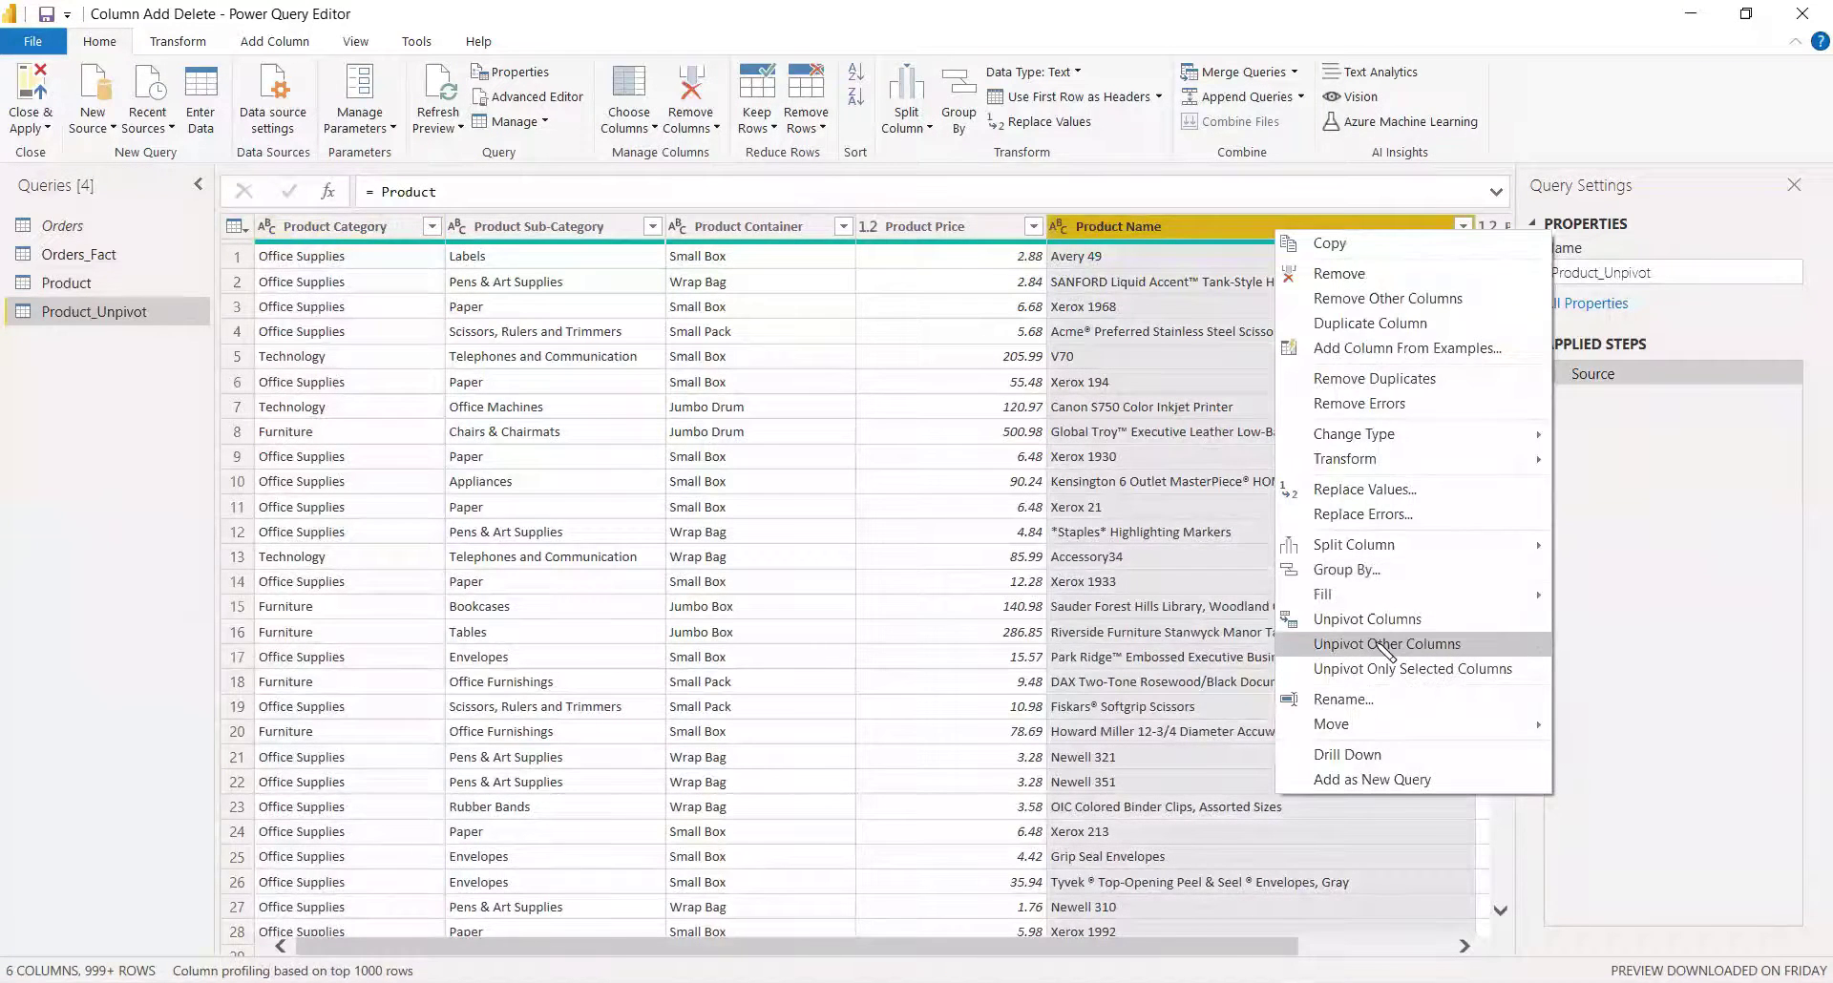
left_click(1384, 644)
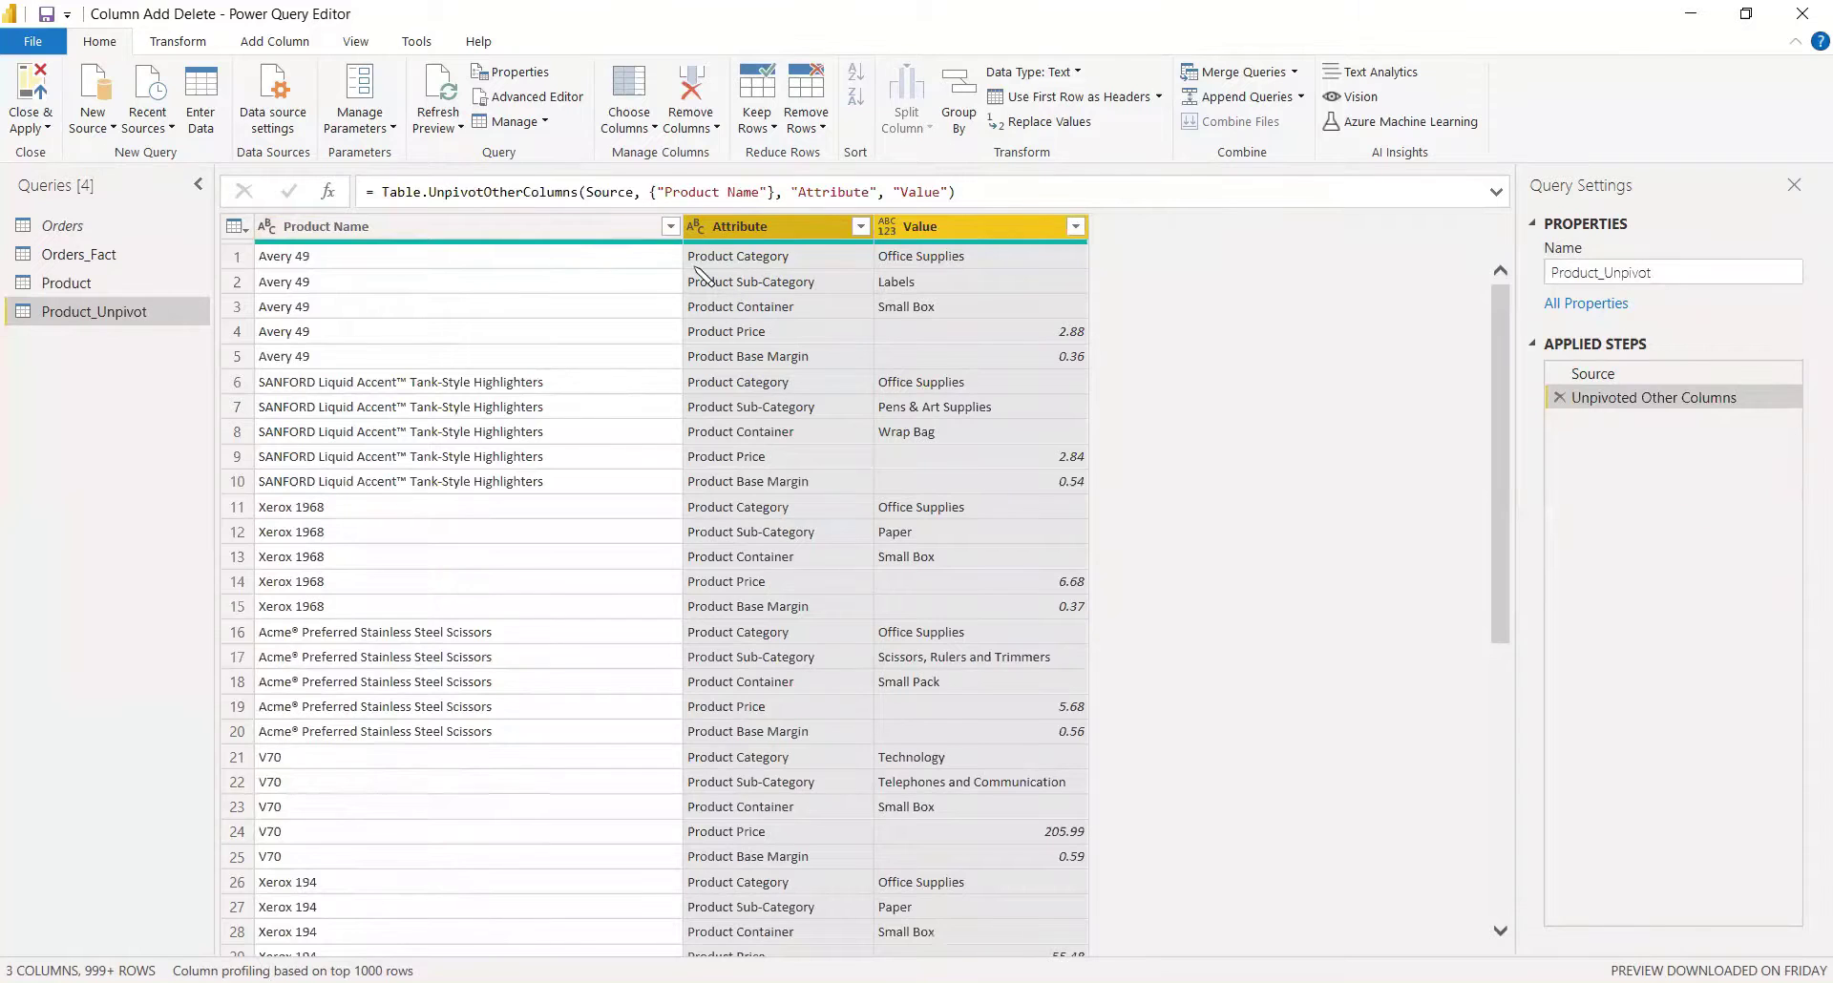
left_click(794, 233)
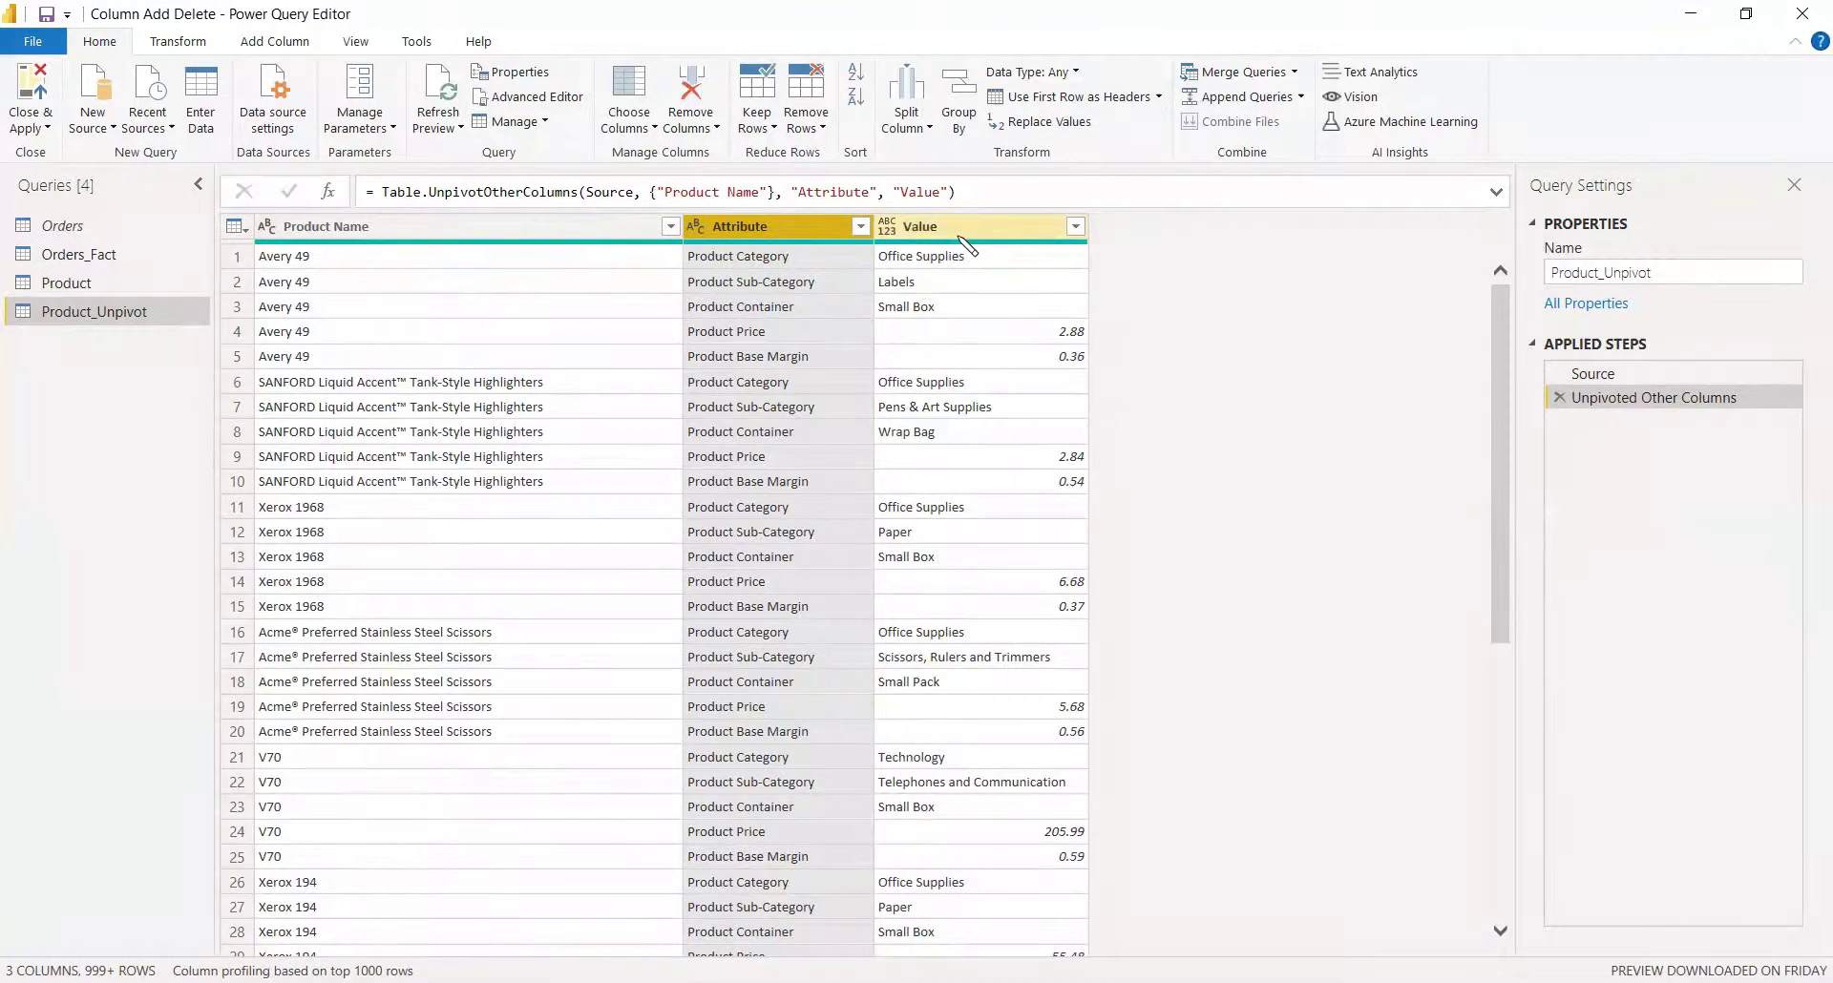
left_click(767, 235)
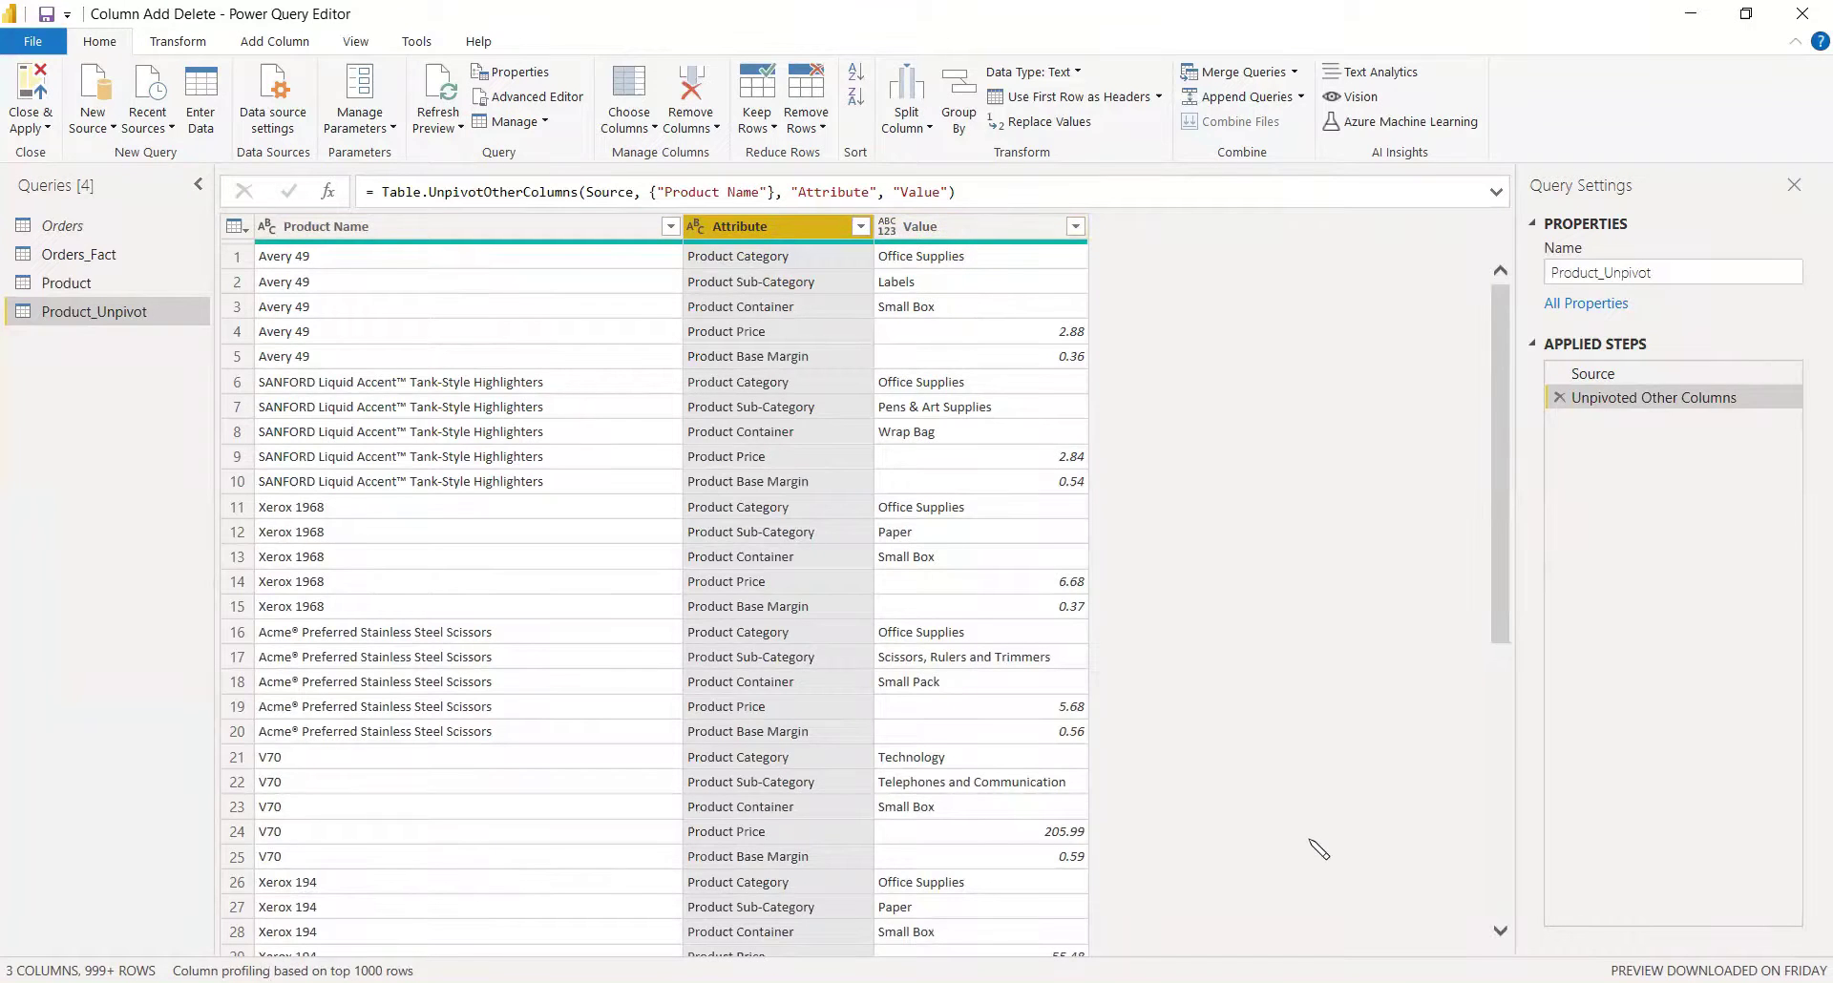
Rename the Attribute column to Column.
right_click(772, 234)
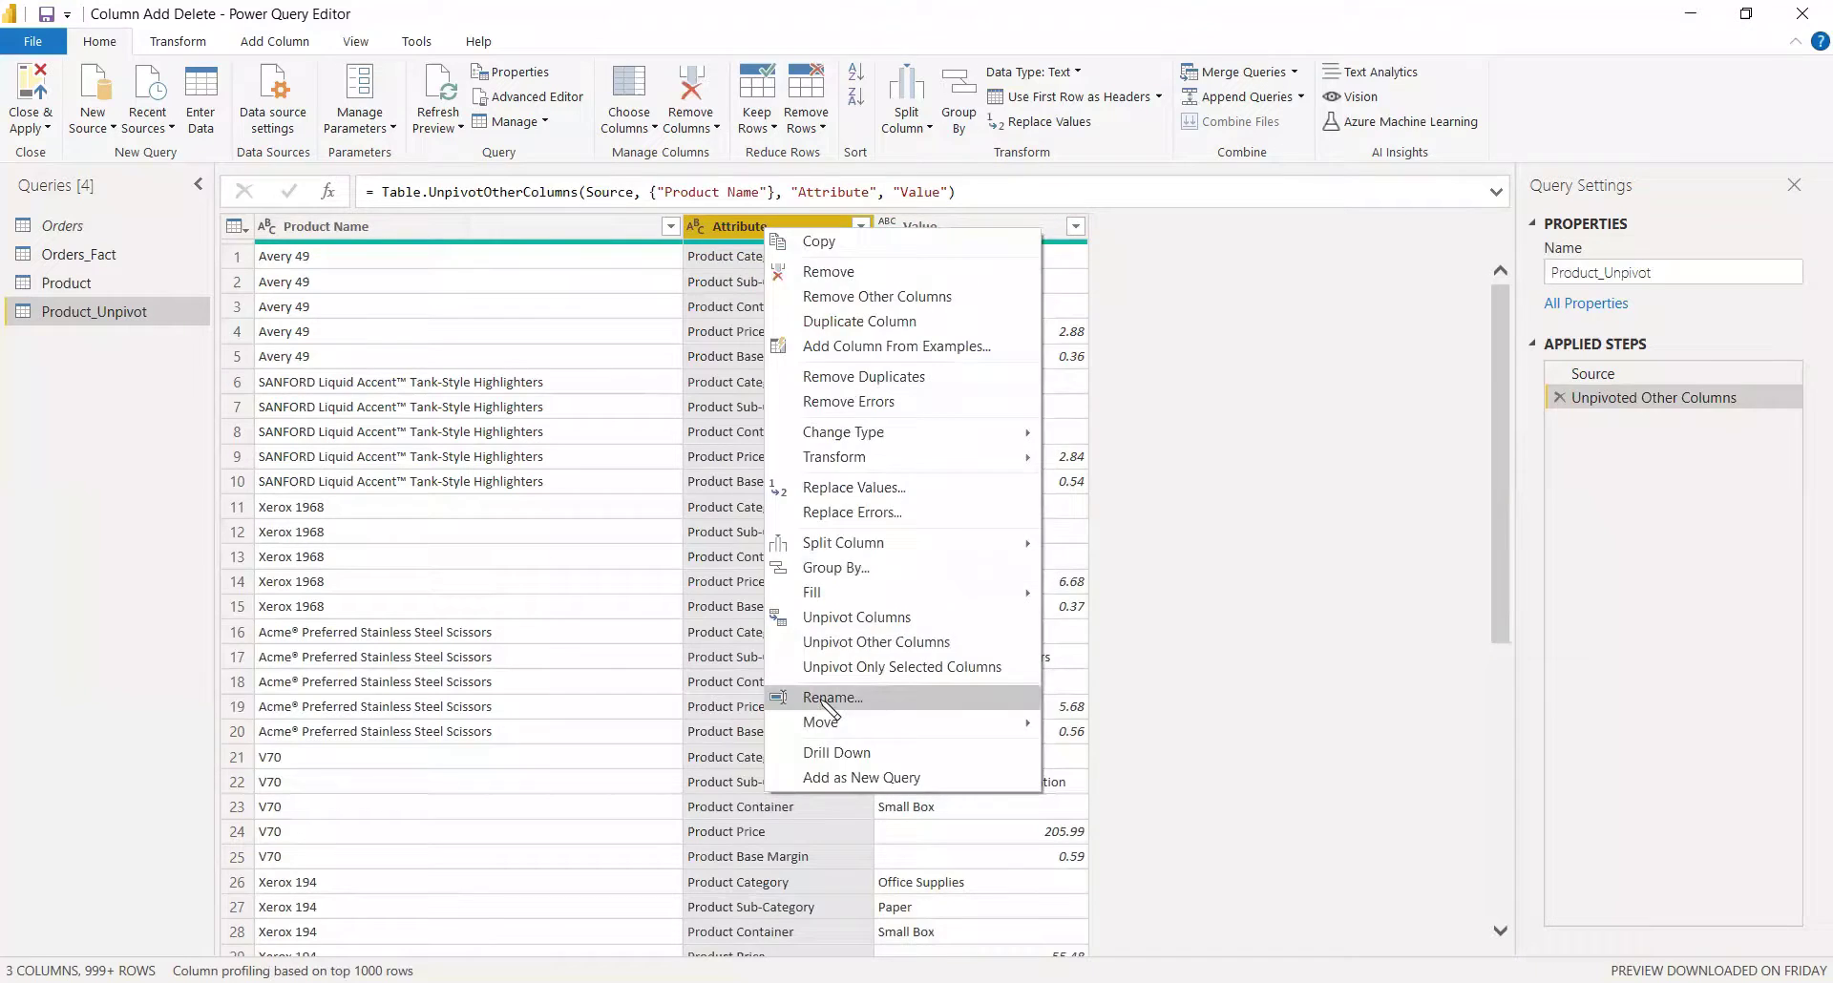
left_click(793, 692)
type("Column")
key("Return")
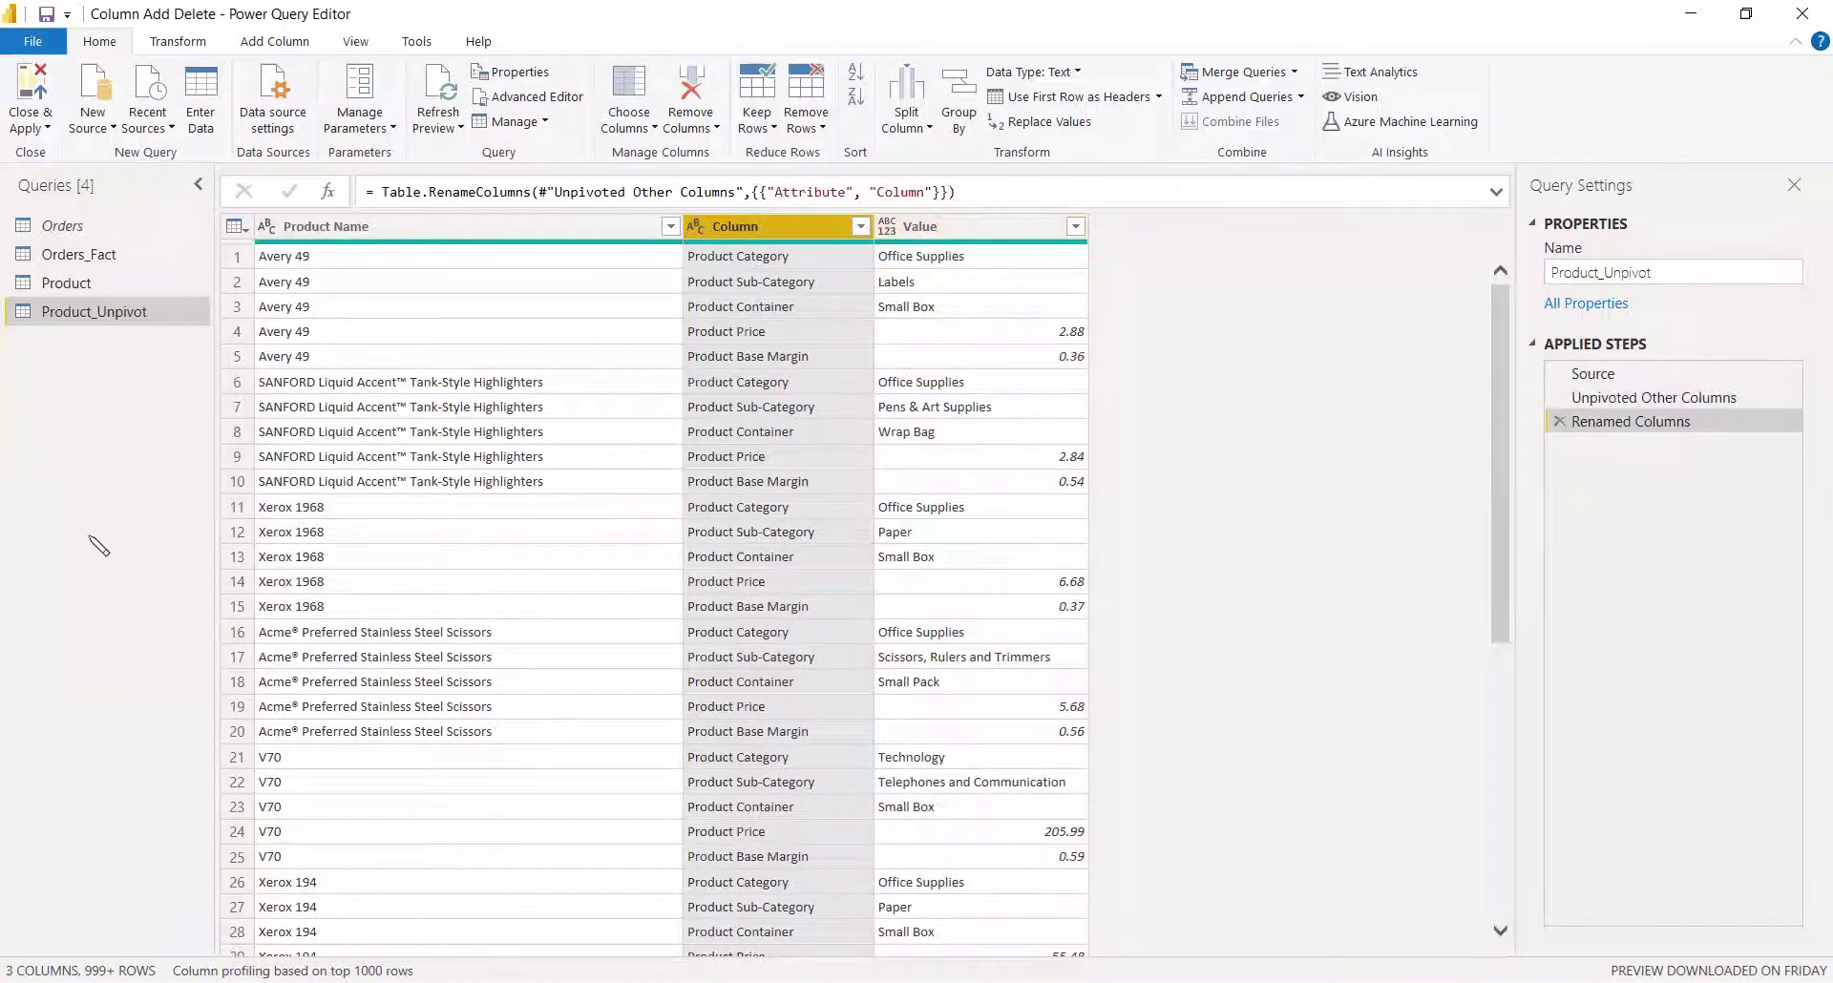
key("ctrl+z")
key("ctrl+y")
Close & Apply the queries and expand Product_Unpivot to show its Column, Product Name and Value fields.
left_click(34, 122)
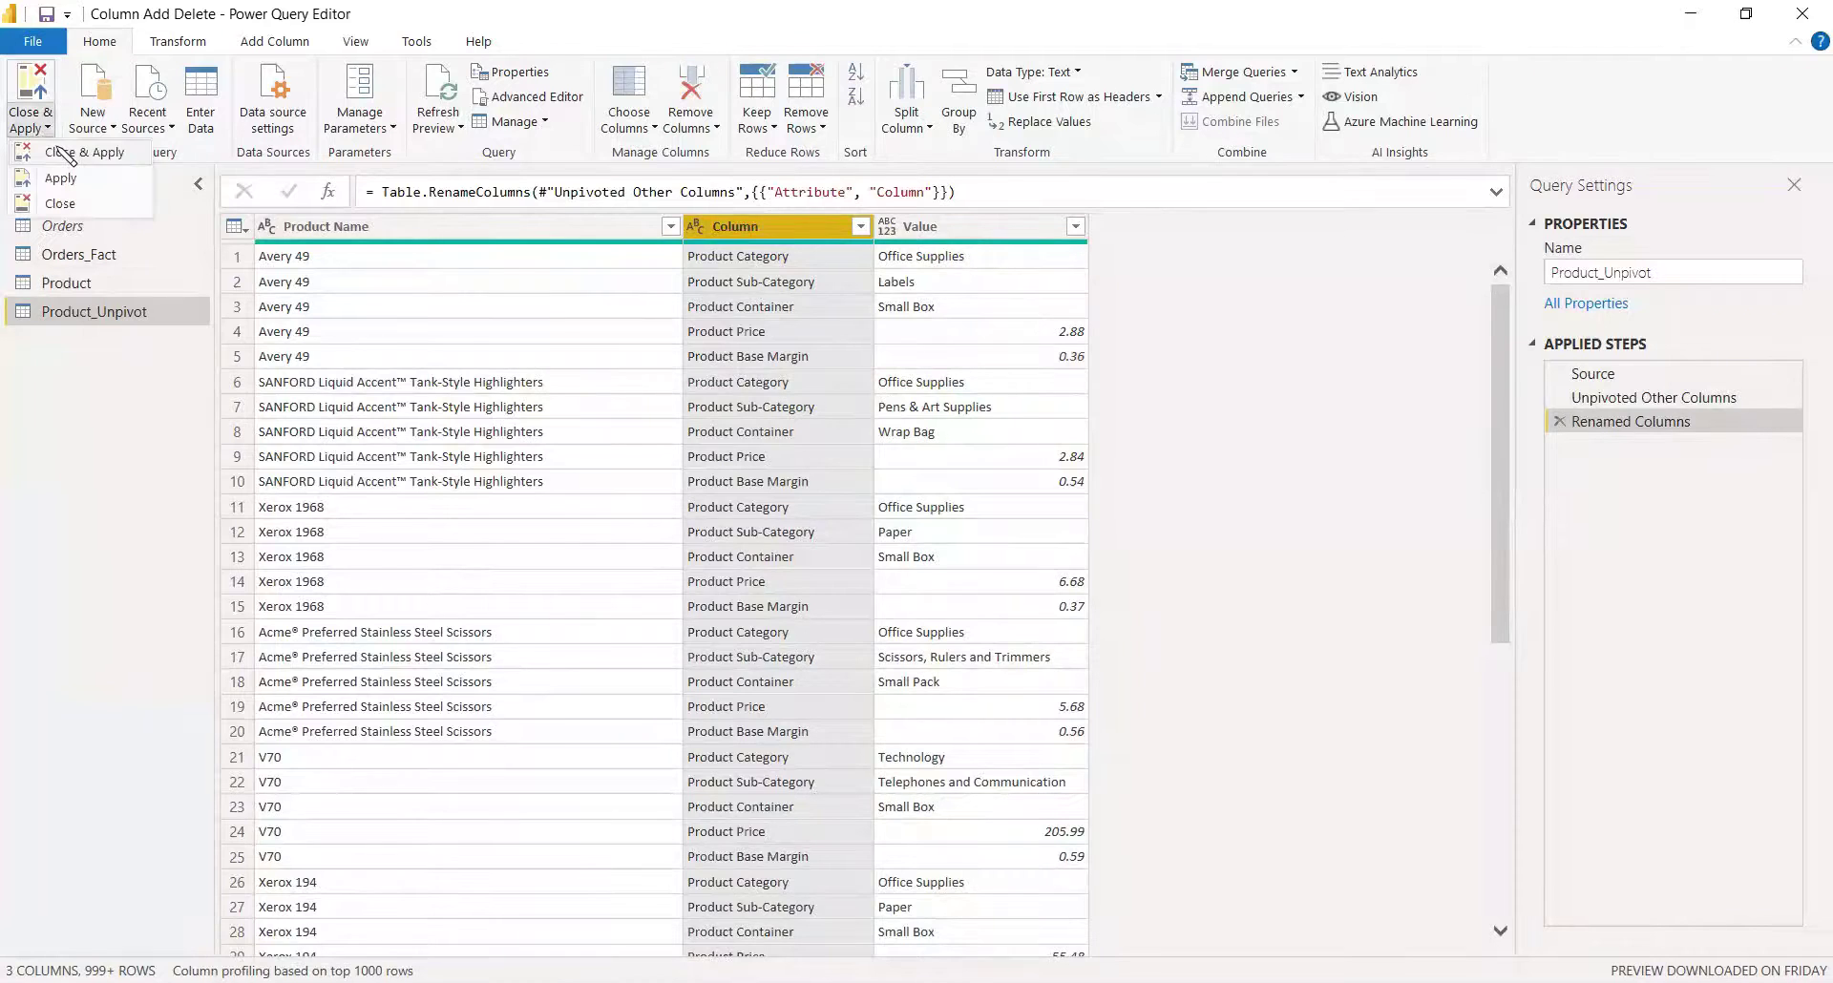
left_click(63, 153)
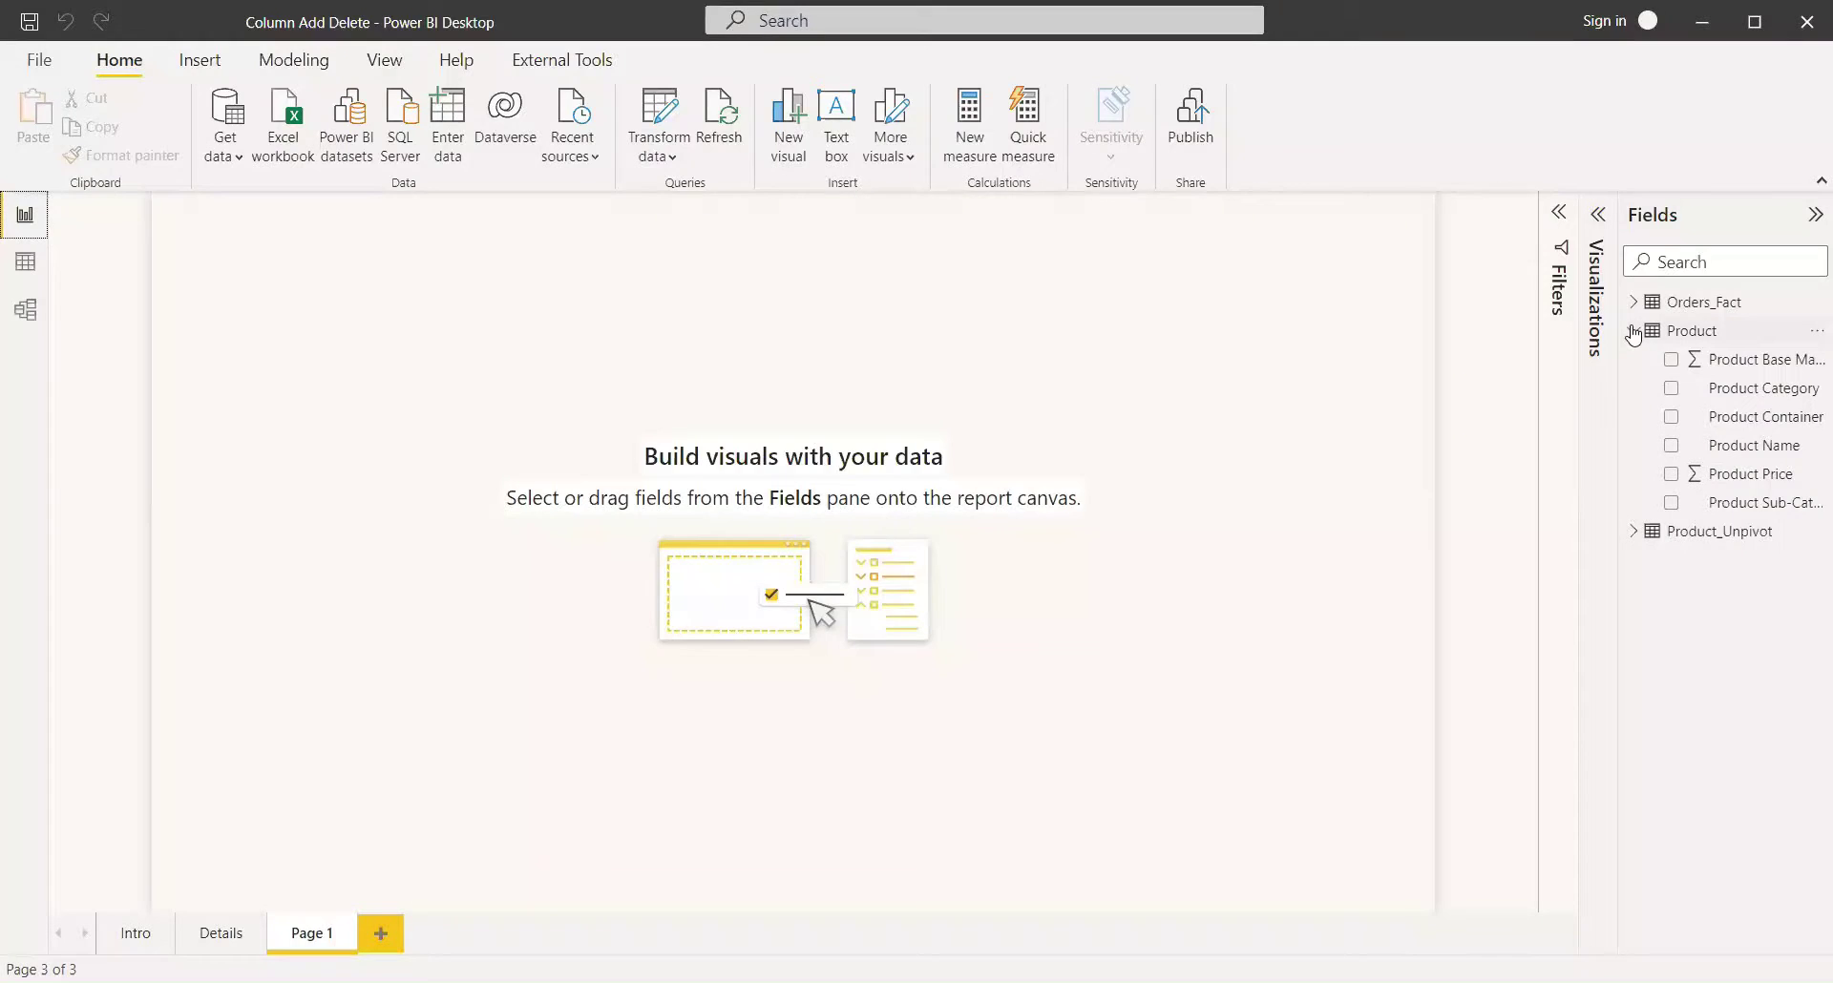
left_click(1634, 331)
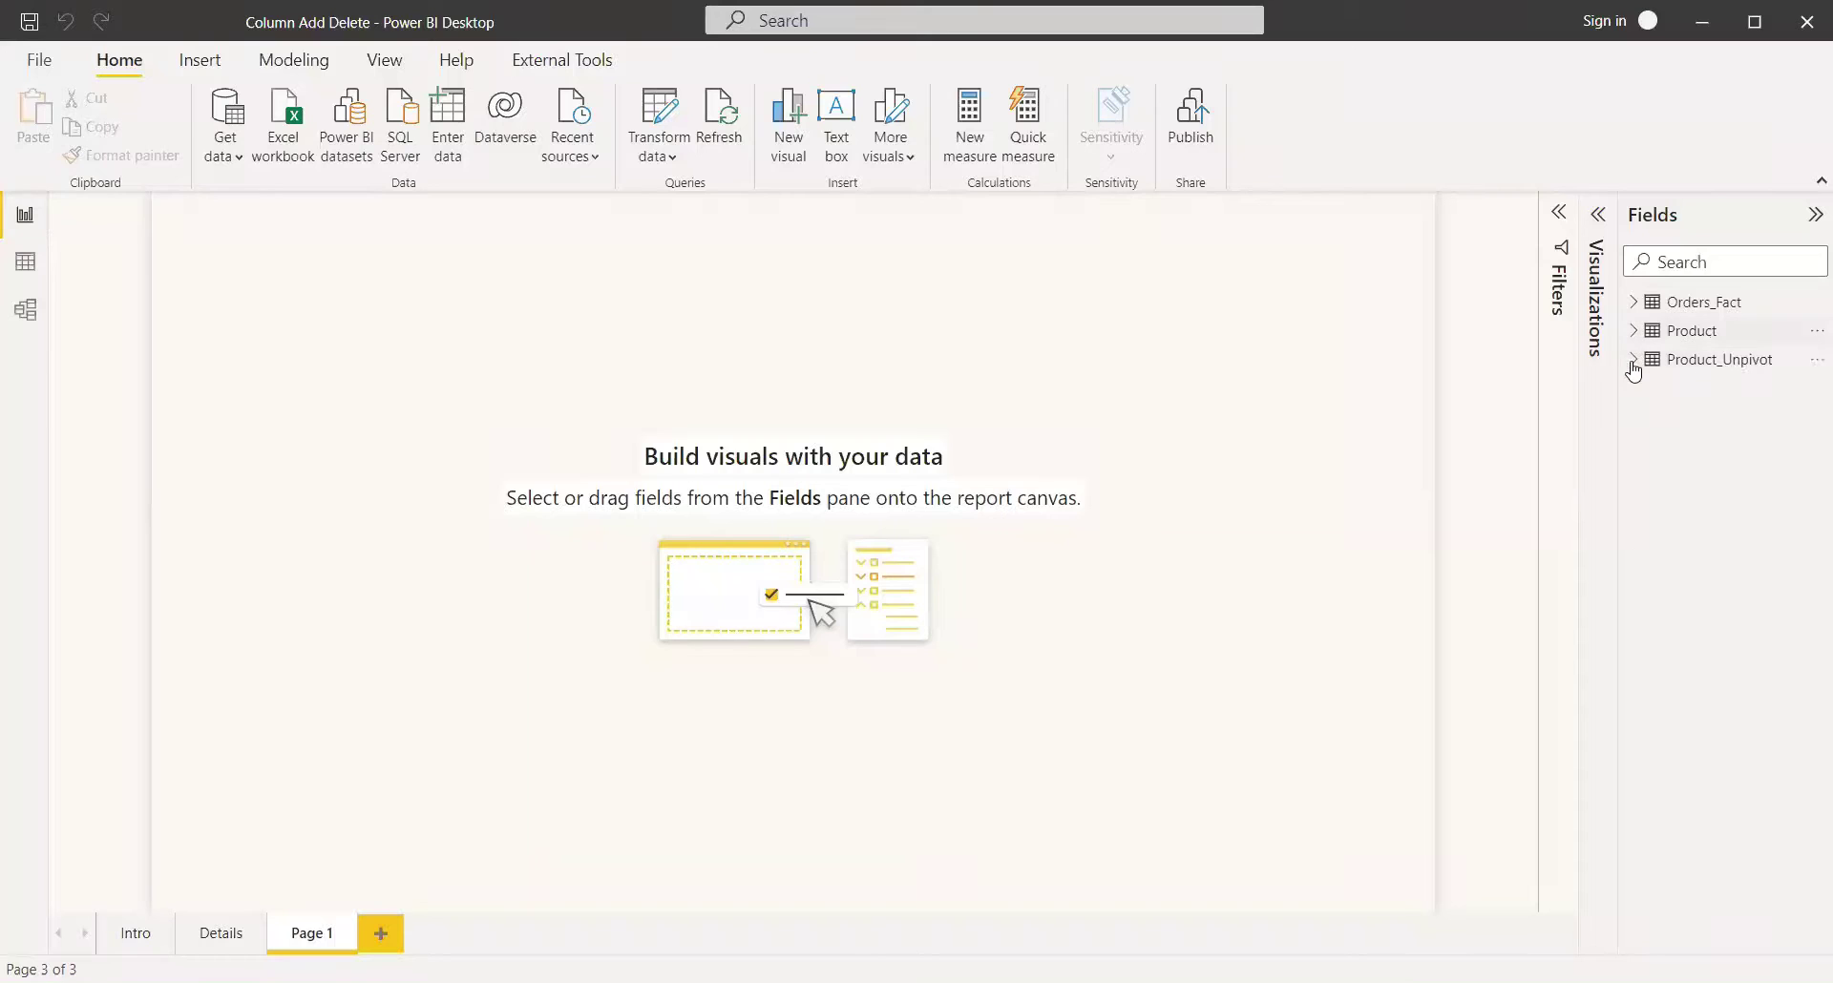
left_click(1634, 360)
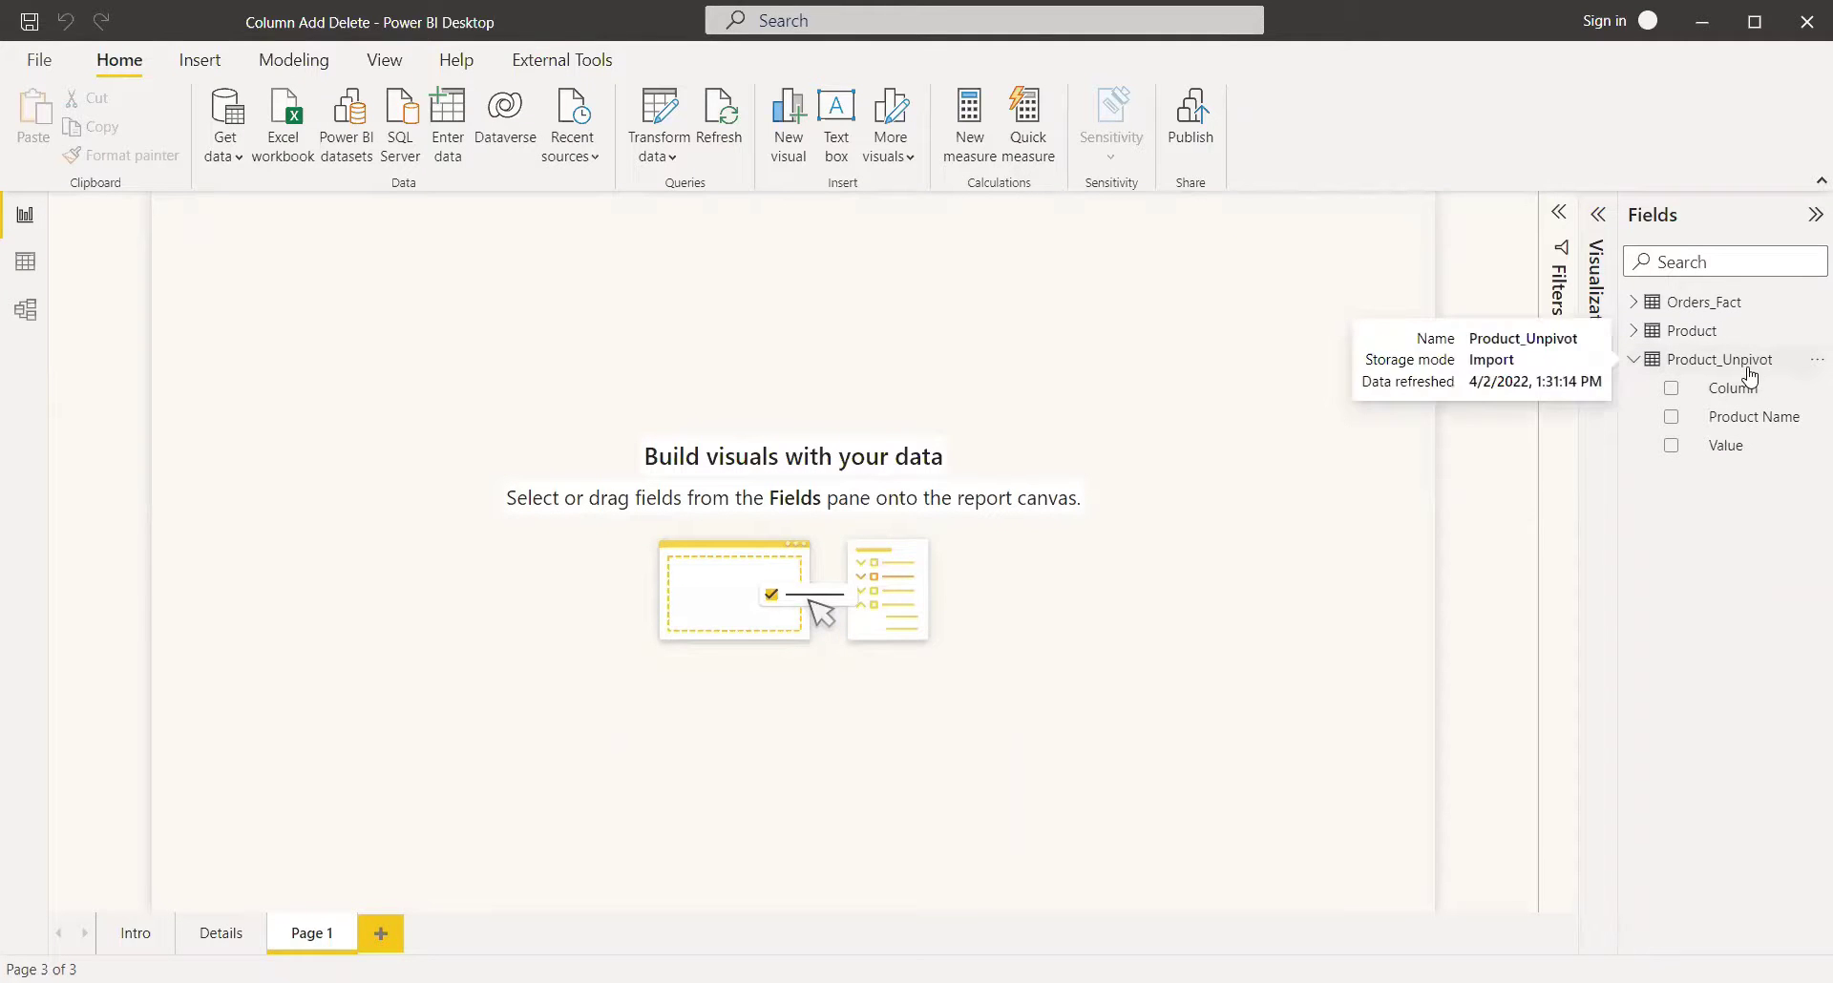
left_click(1599, 216)
Add a Column-field slicer laid out horizontally with Multi-select with CTRL turned off.
left_click(1457, 476)
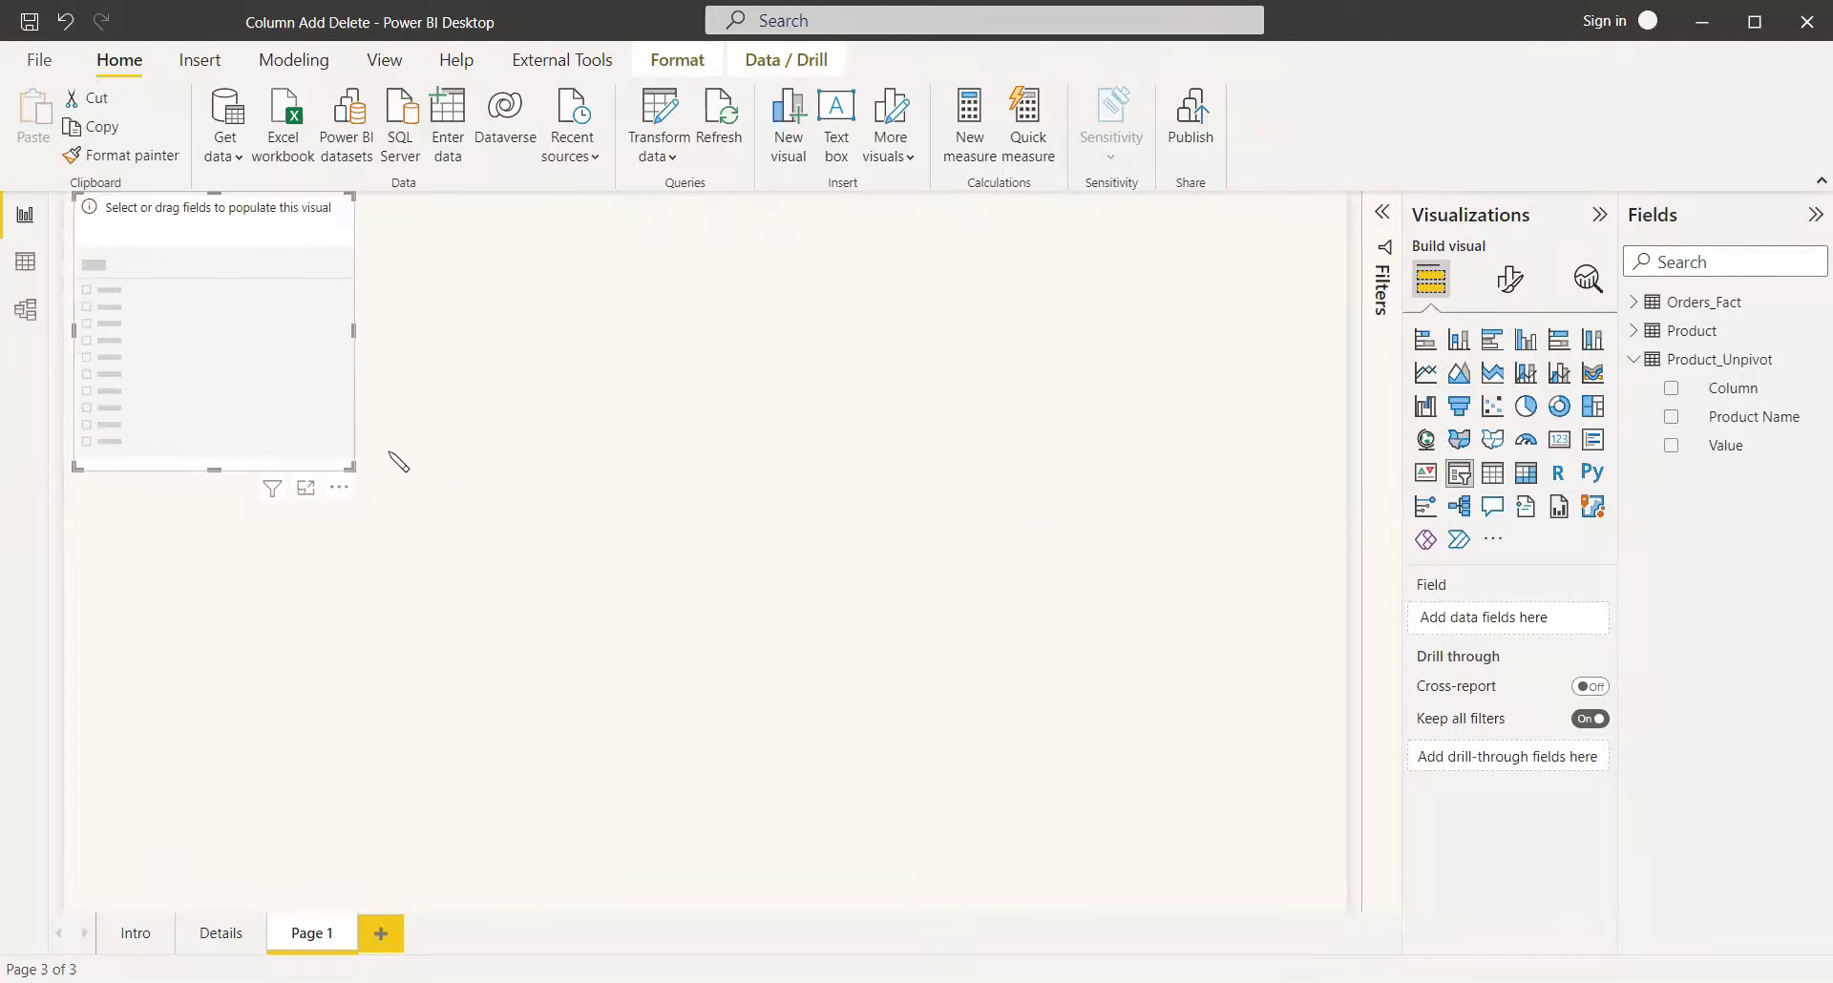
left_click(1671, 388)
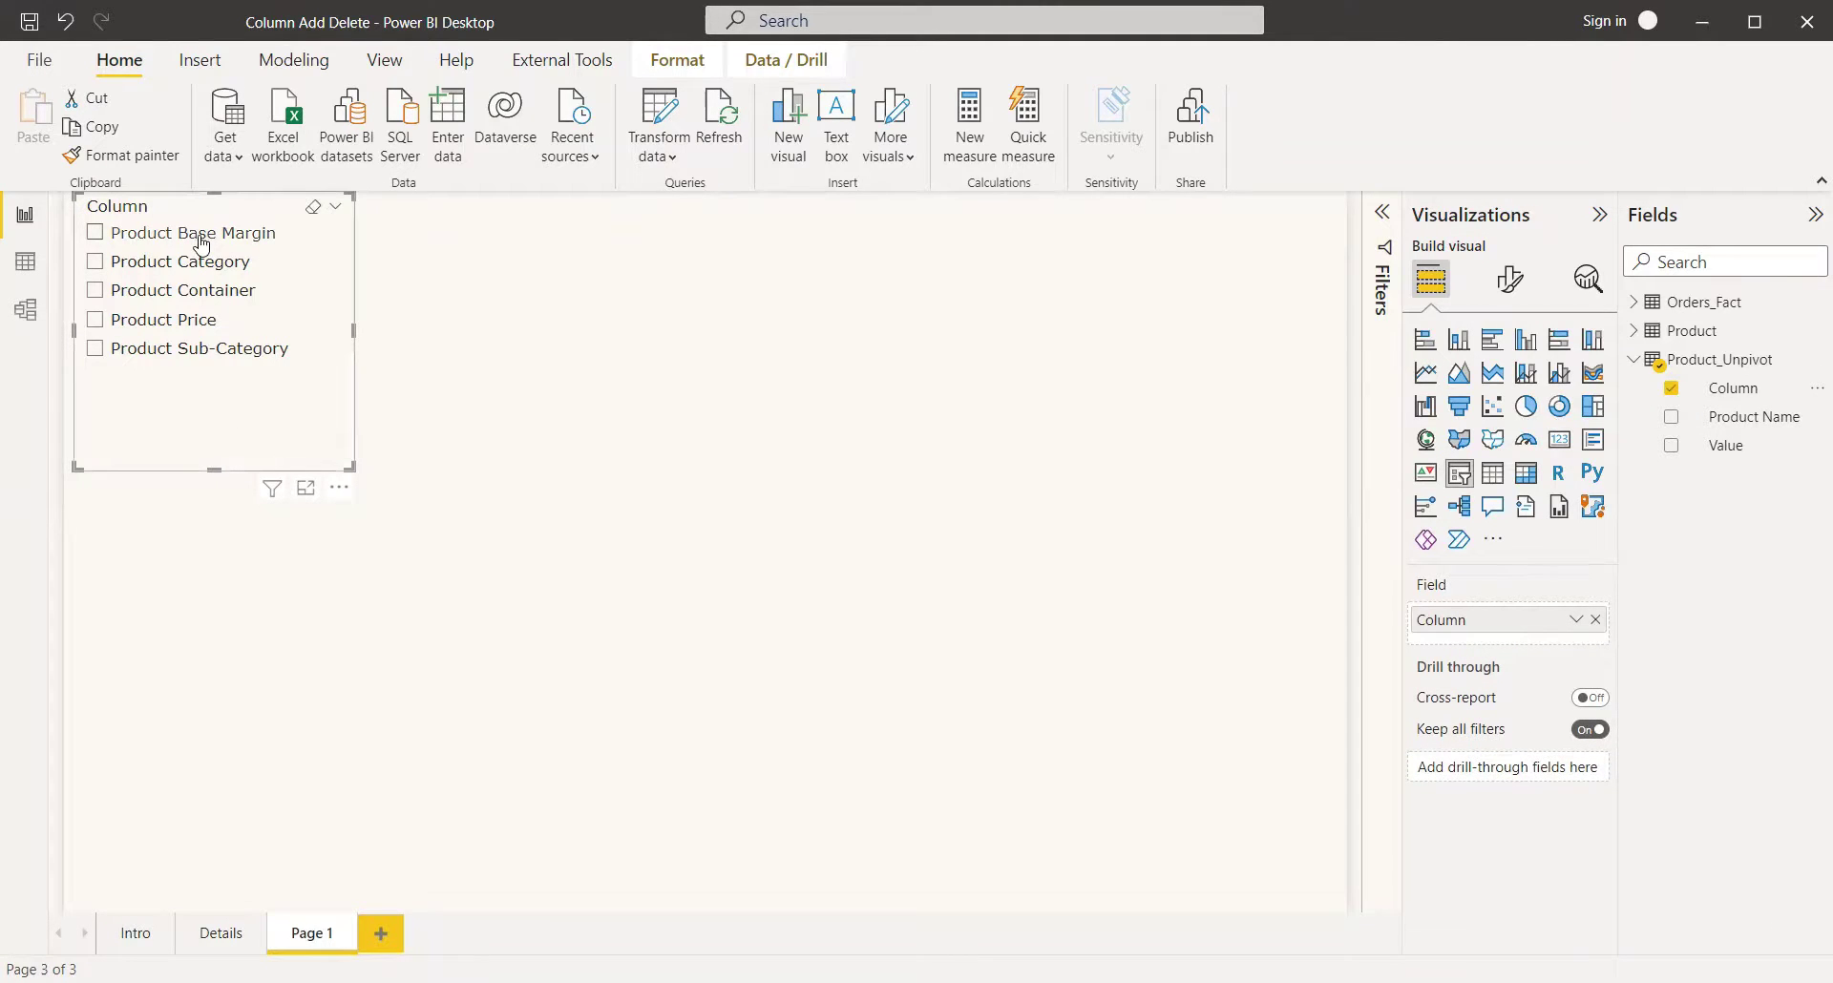
left_click(1690, 330)
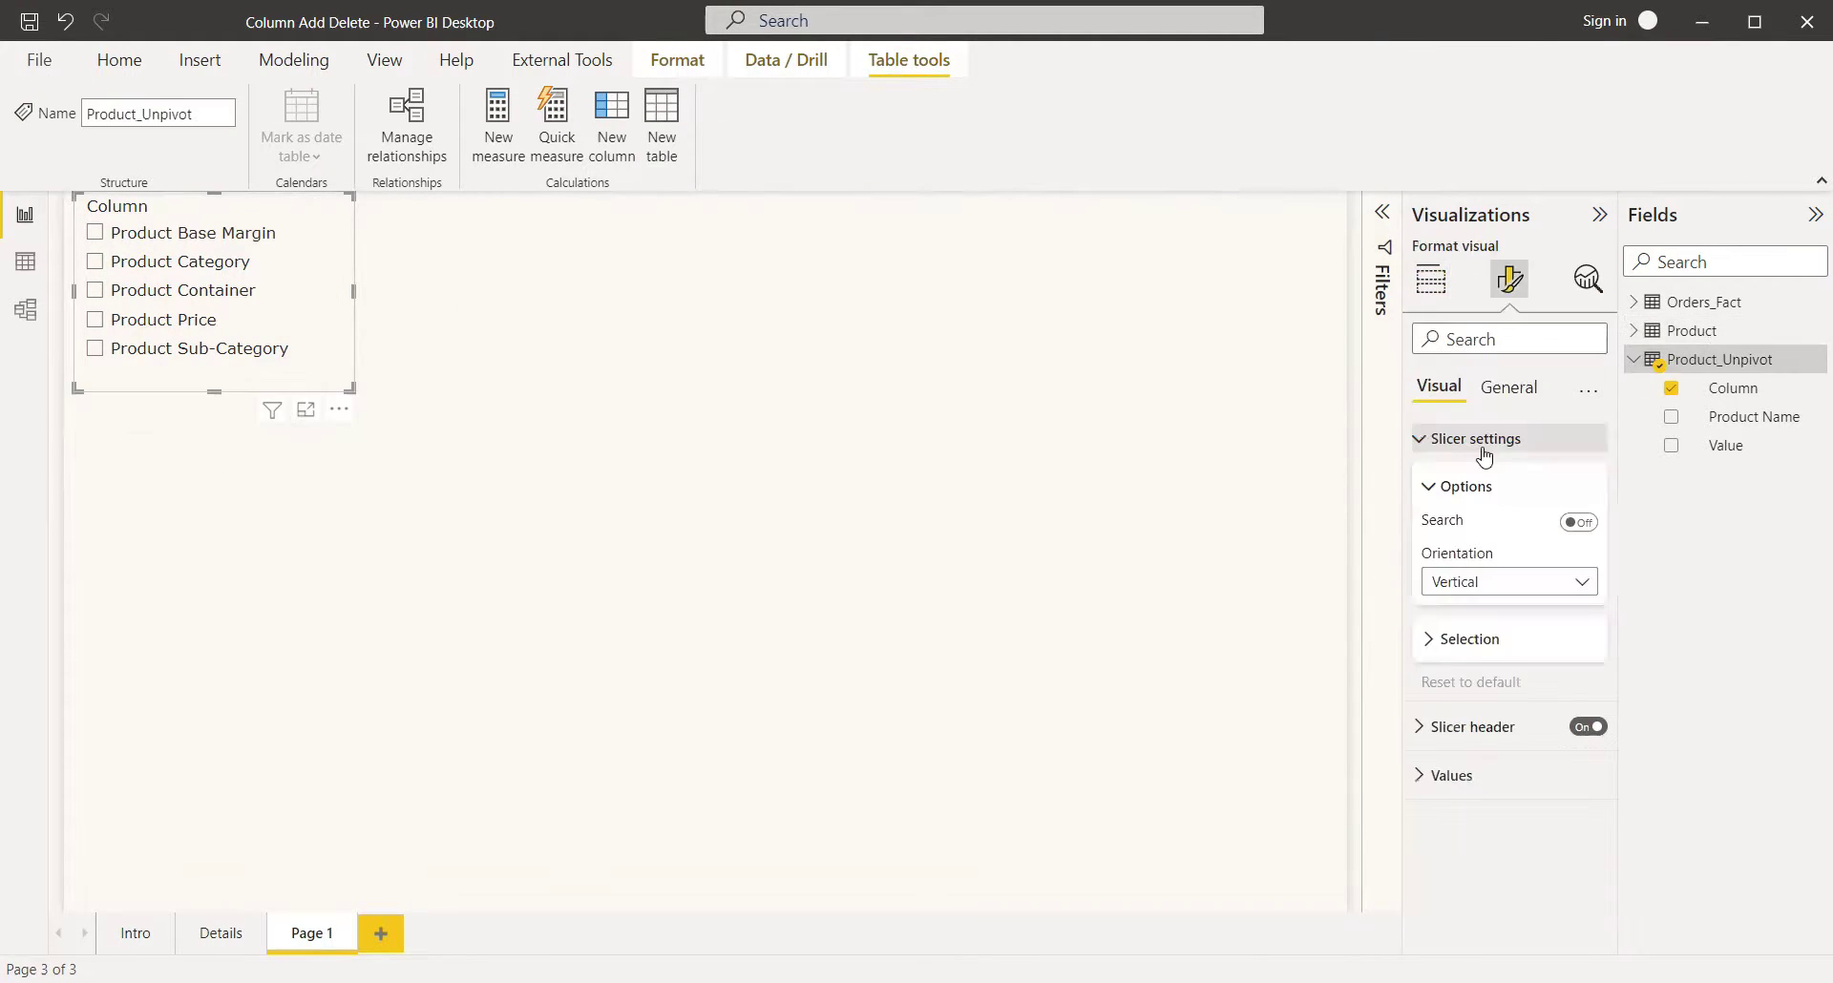
left_click(1471, 597)
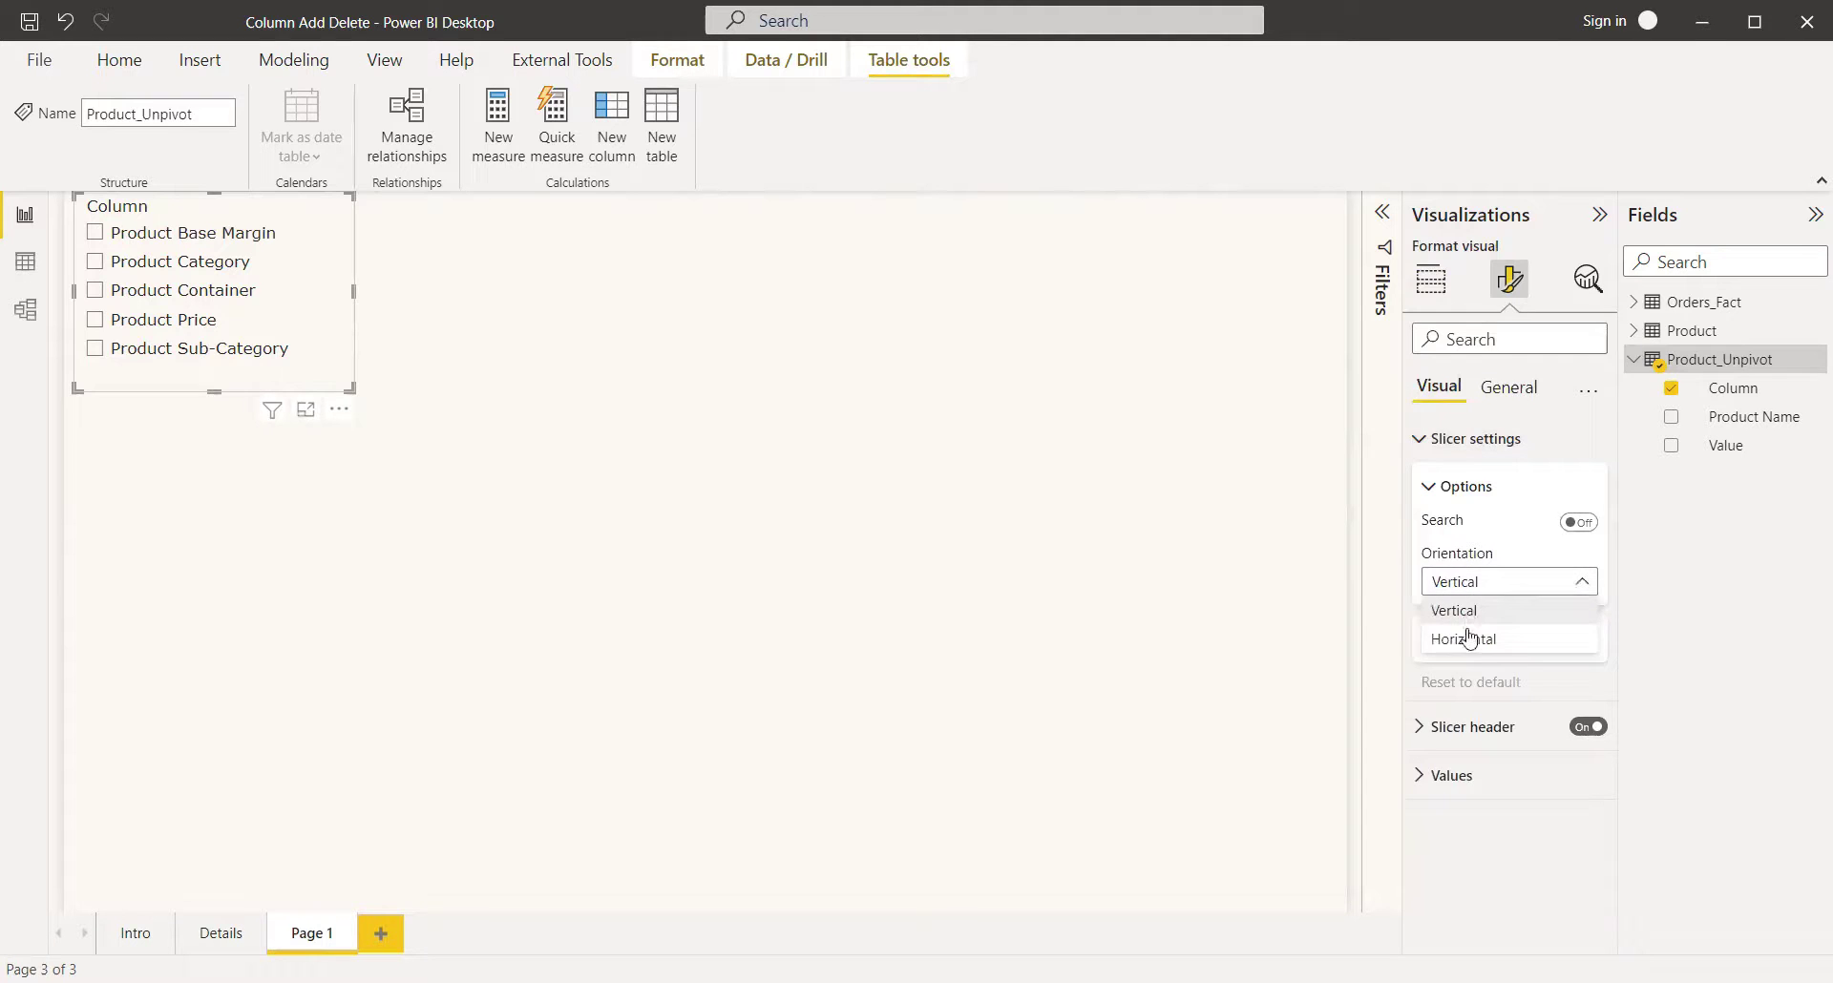
left_click(1470, 637)
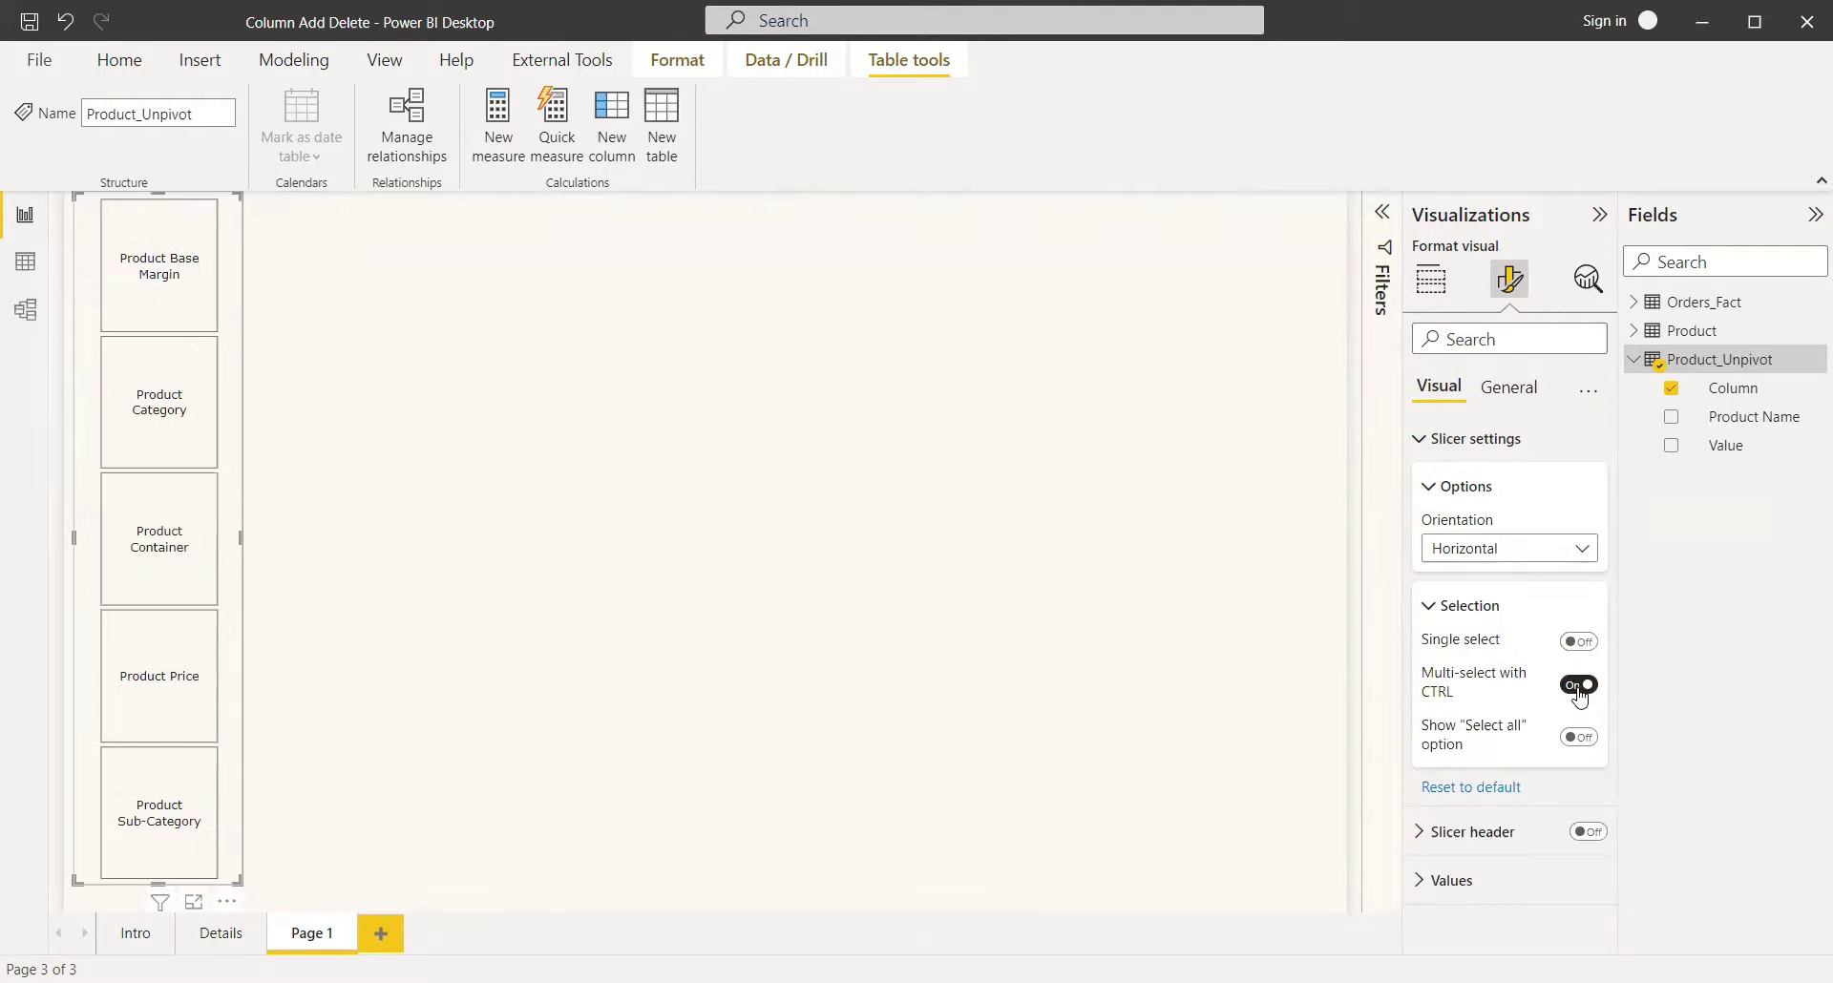
left_click(1579, 686)
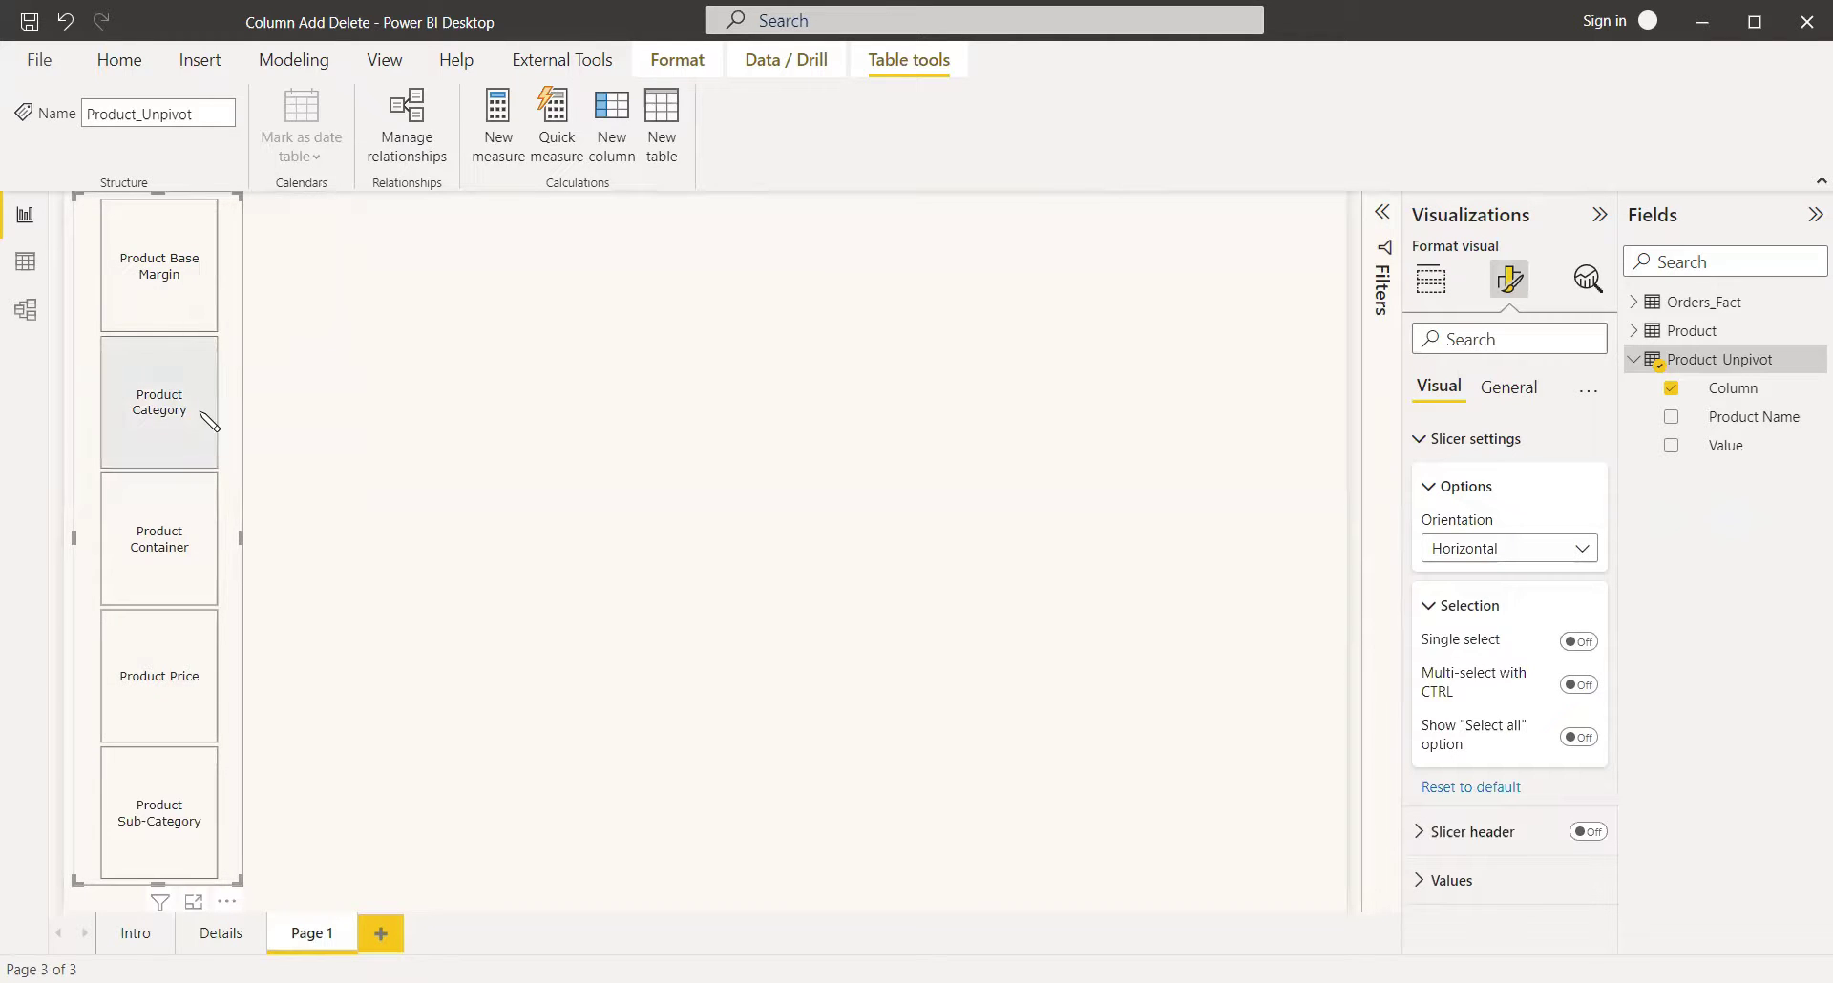
Add a matrix with Product Name rows, Column headers and Value as values.
key("Escape")
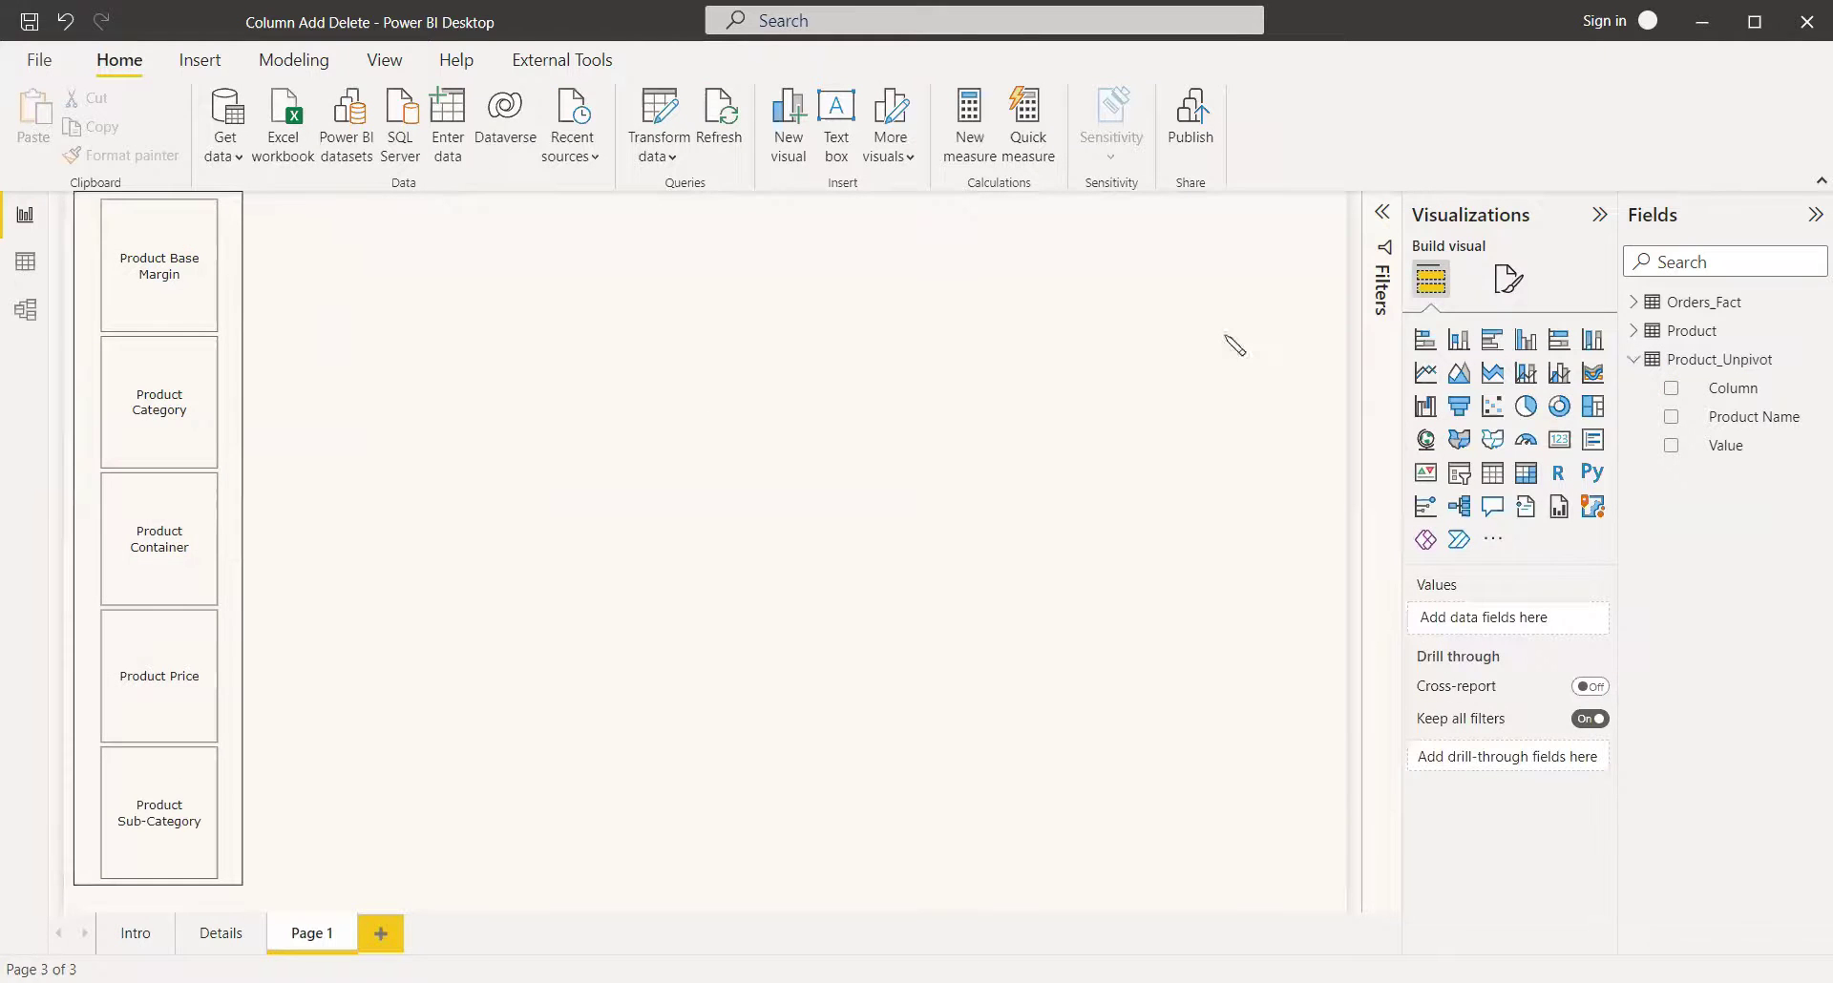
left_click(1530, 484)
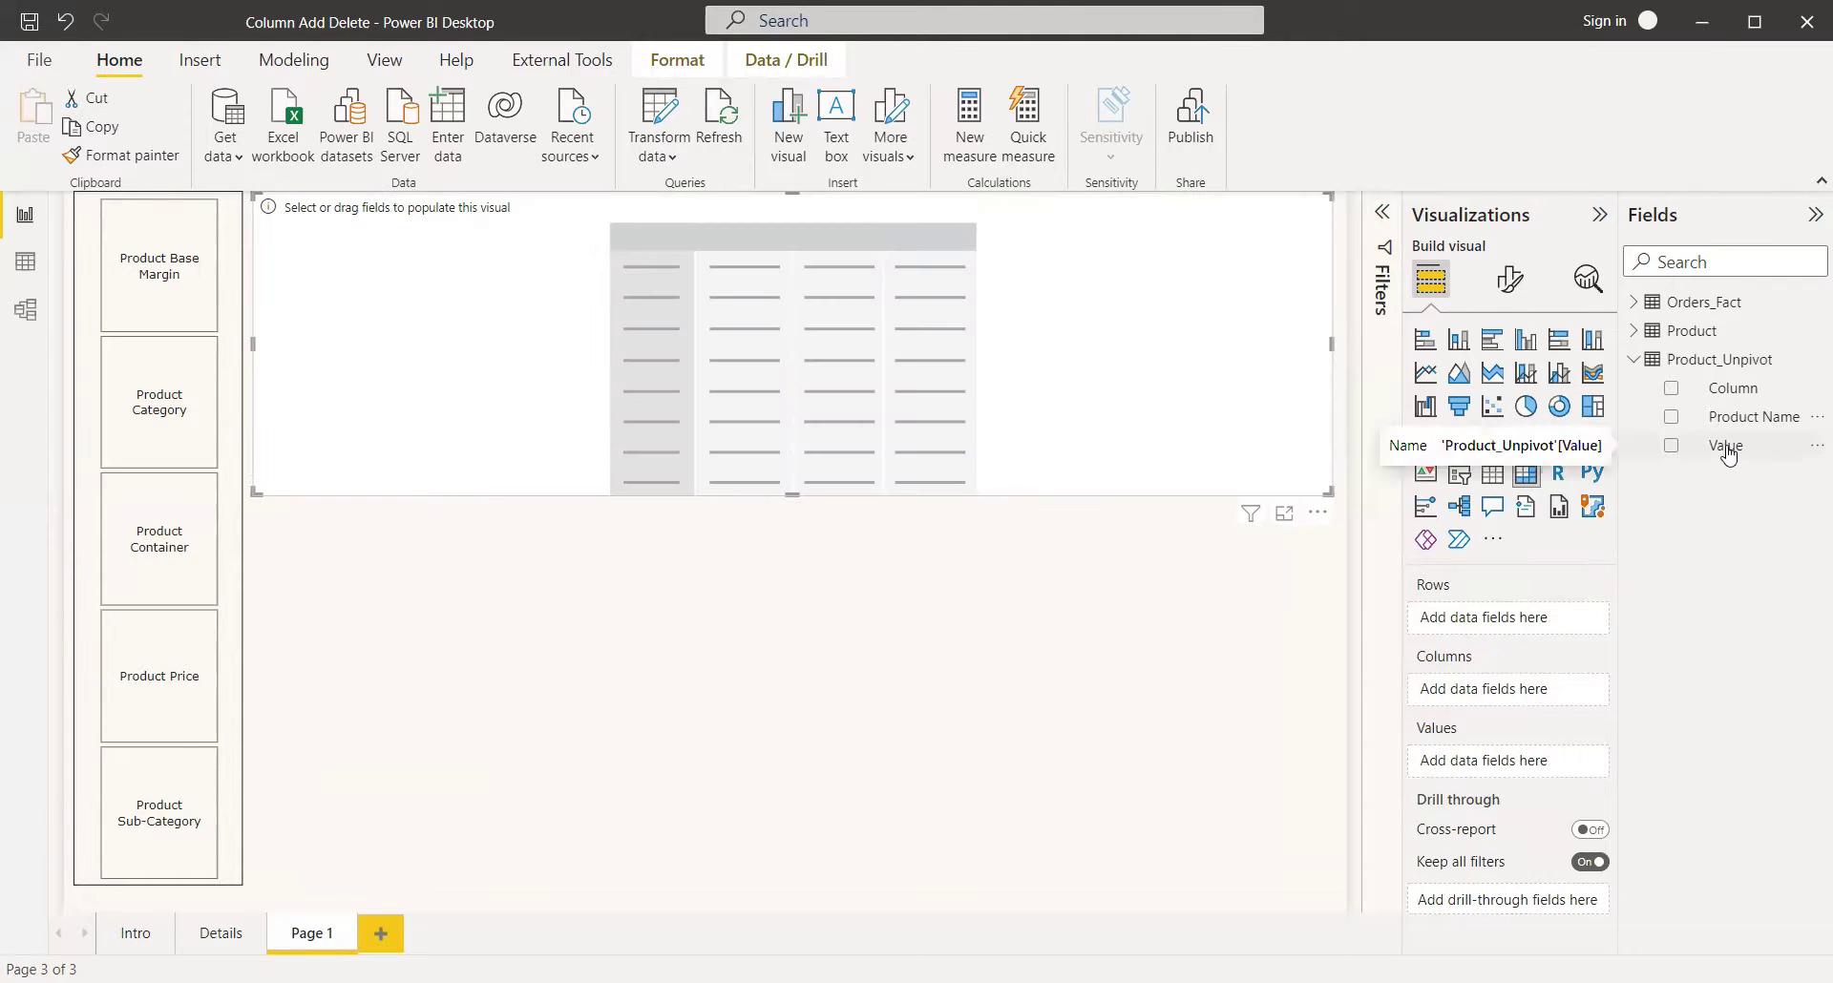
left_click_drag(1728, 456, 1502, 770)
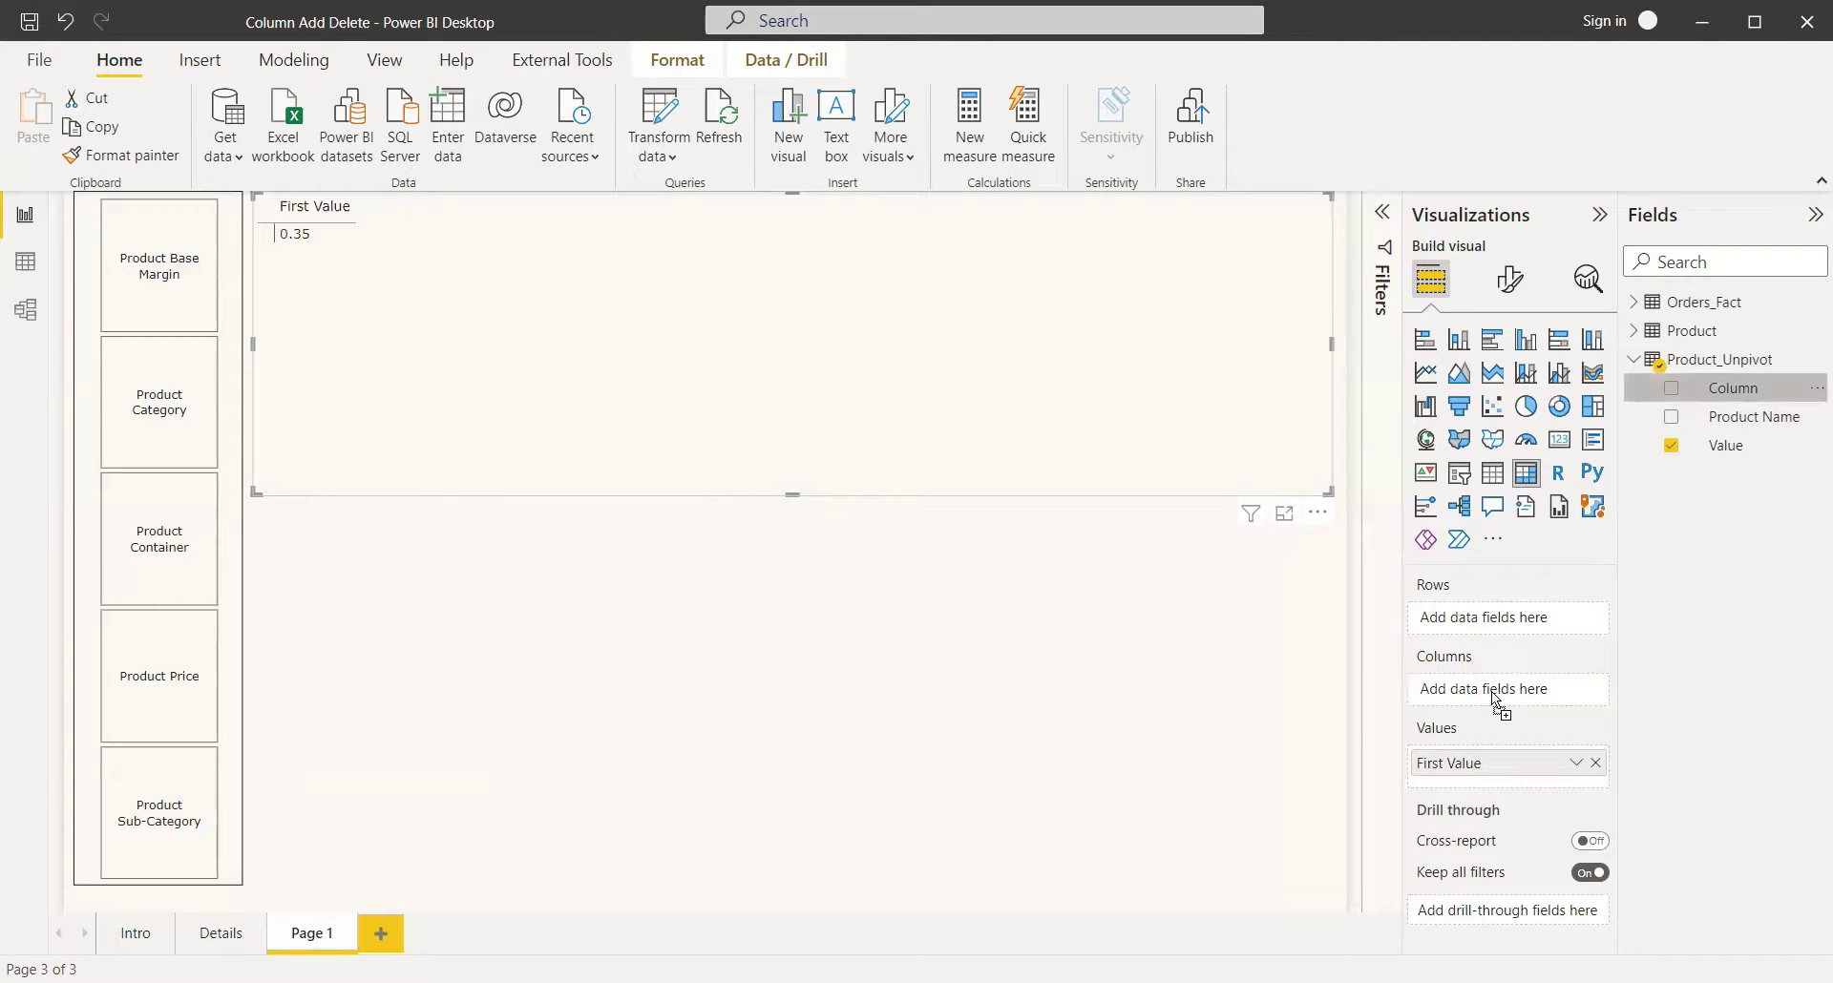
left_click_drag(1495, 700, 1497, 702)
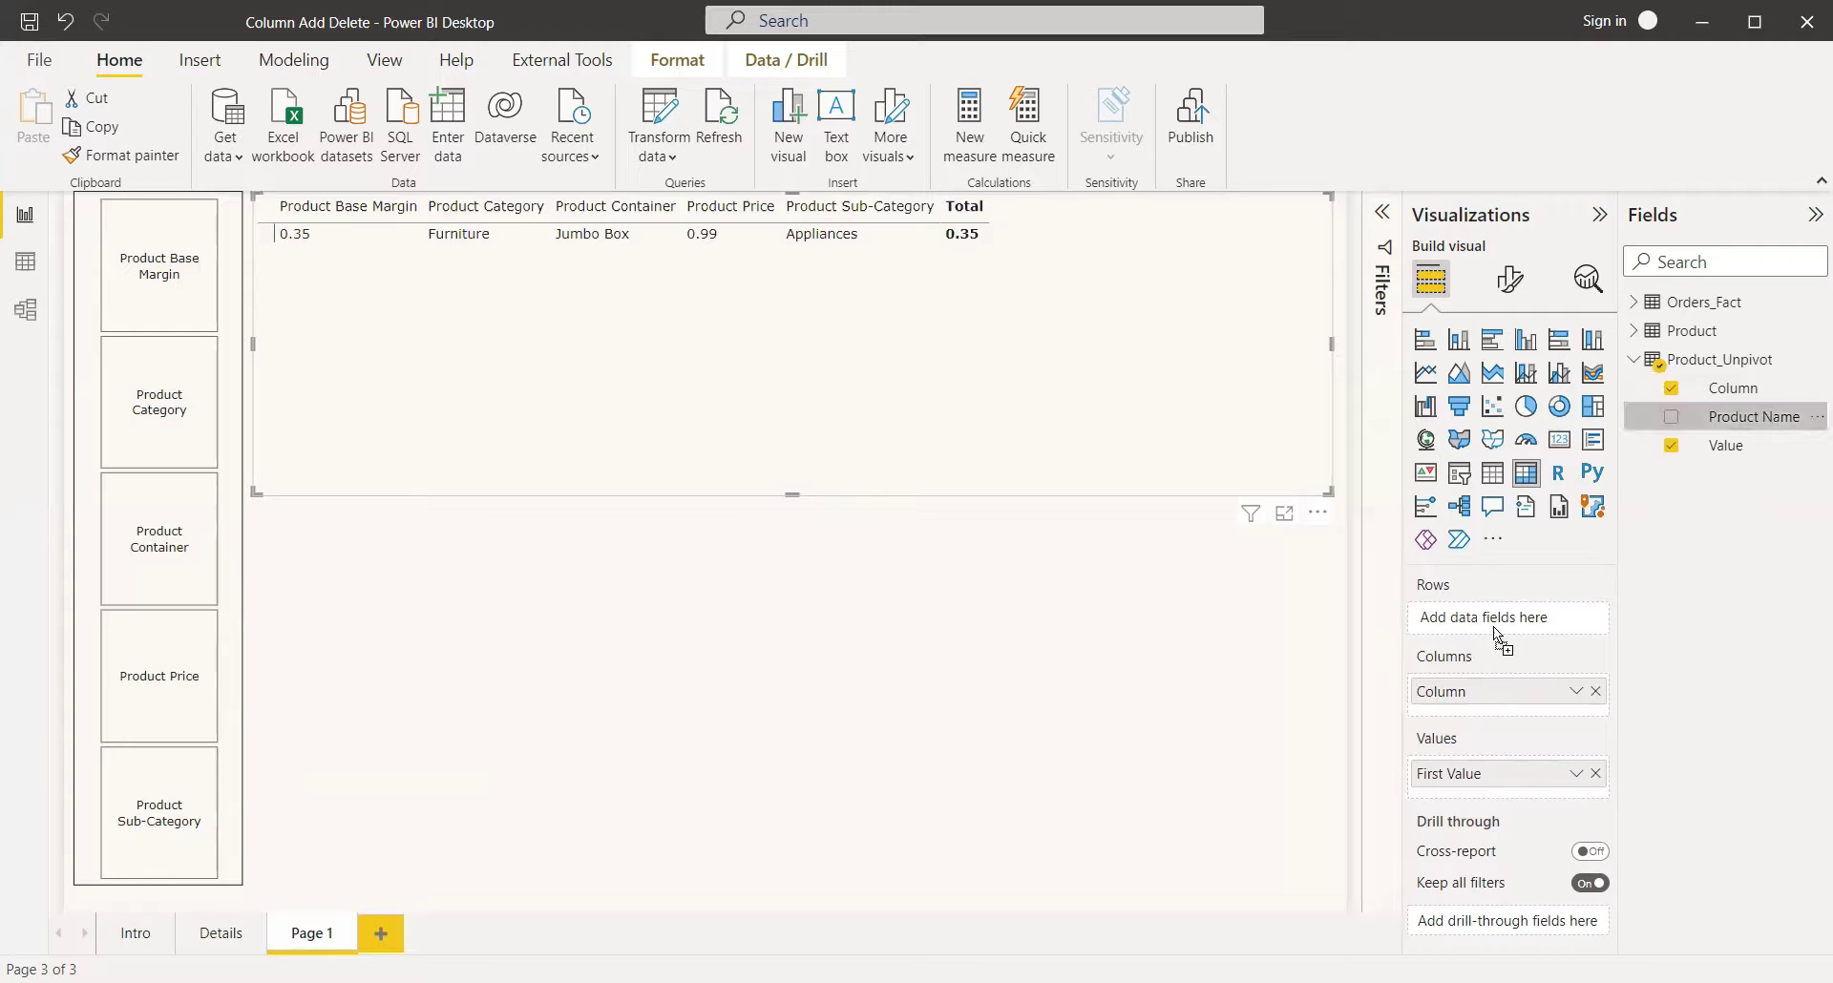
left_click_drag(1493, 626, 1493, 626)
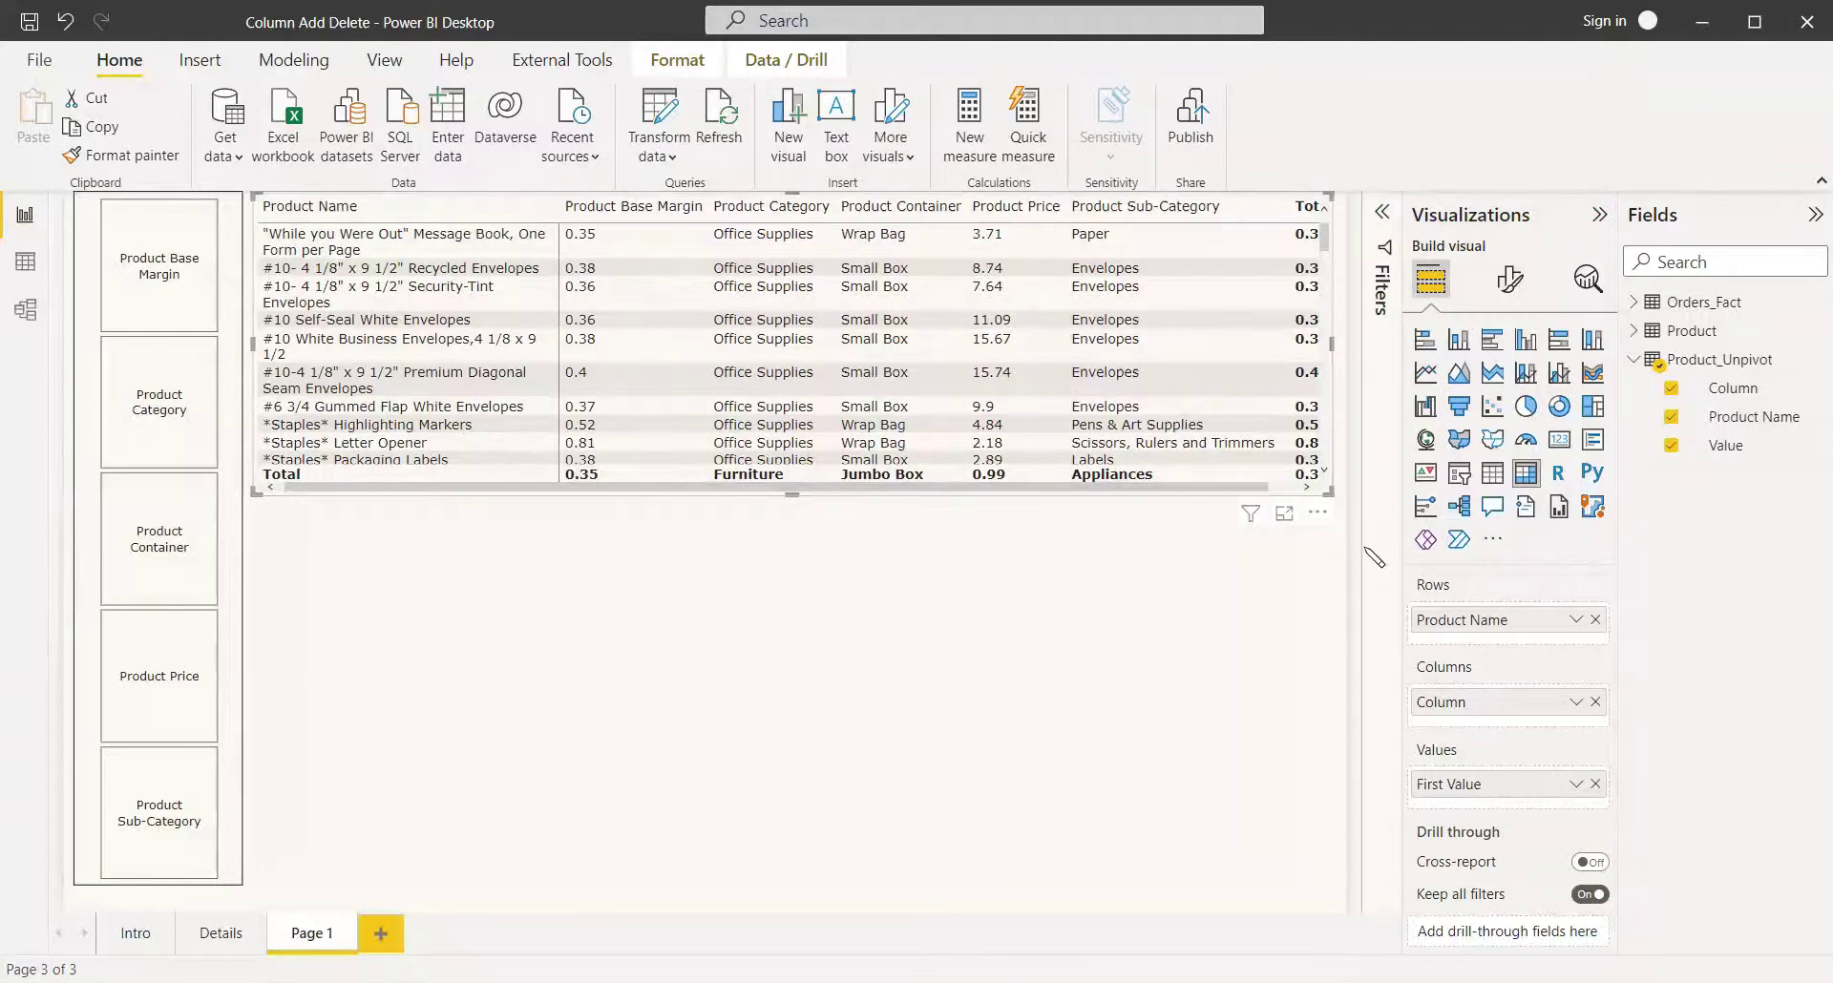
Switch off the matrix's column subtotals and row subtotals.
left_click(1509, 278)
left_click(1588, 684)
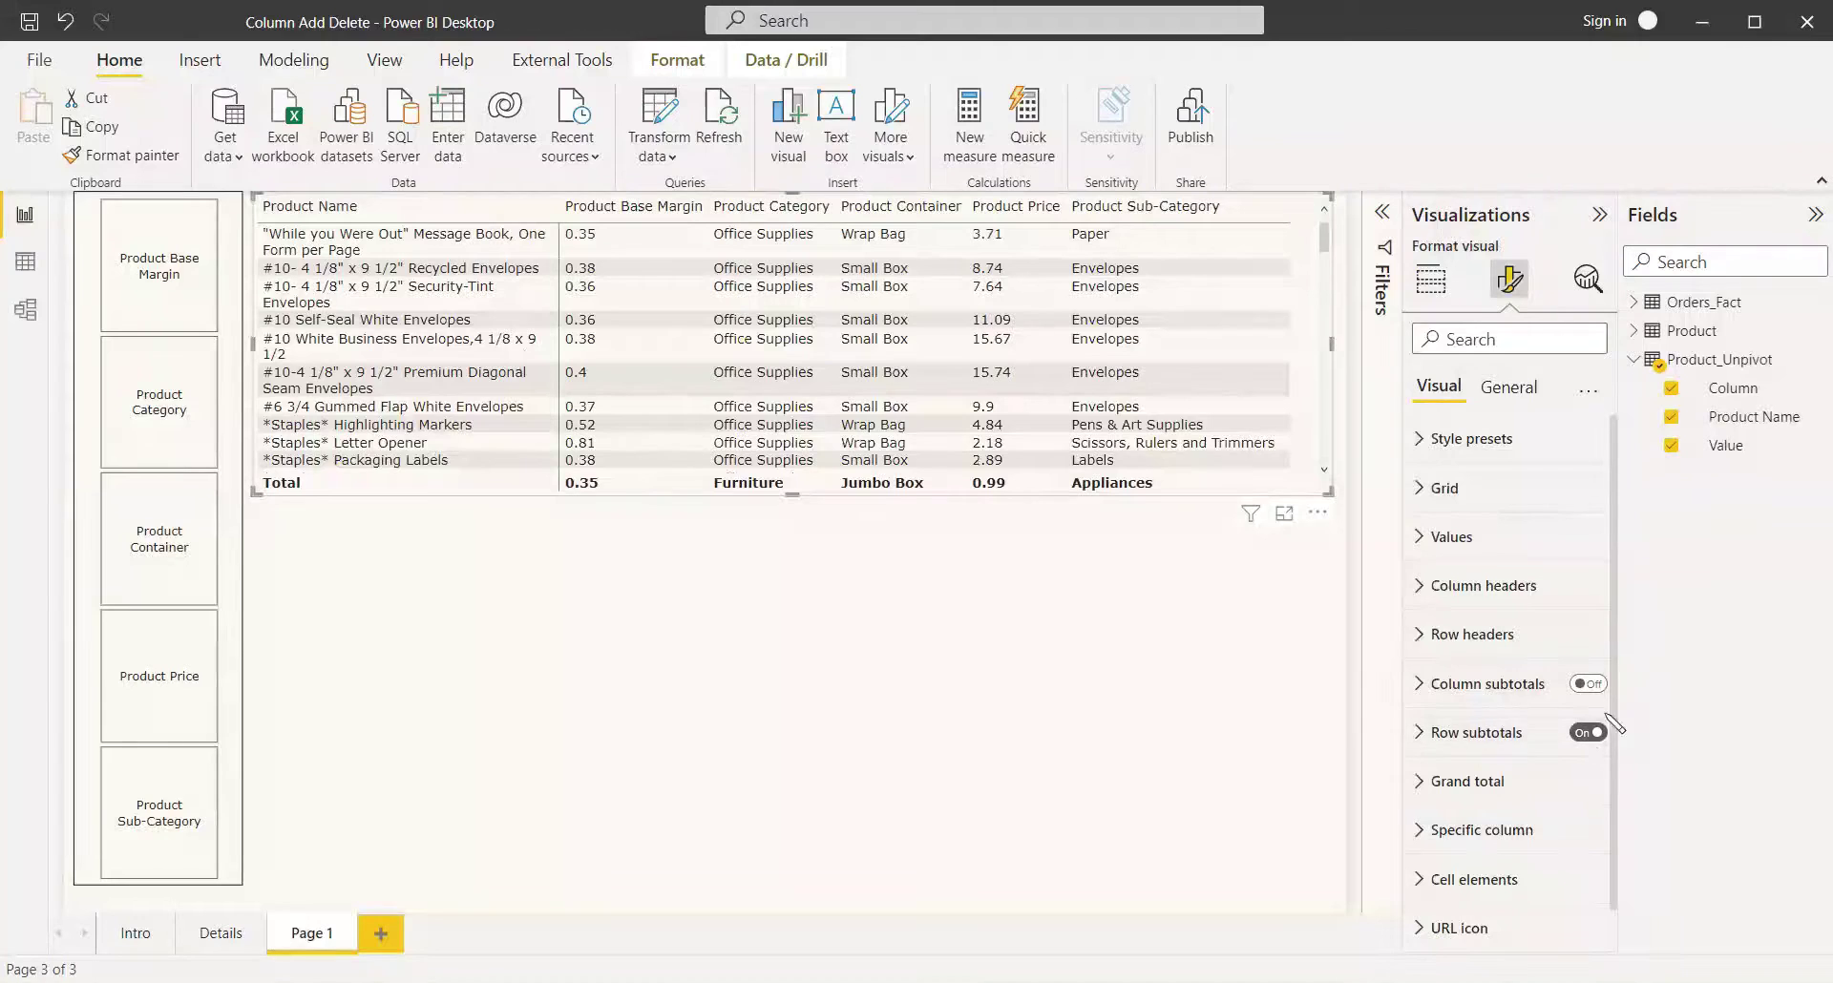
left_click(1587, 733)
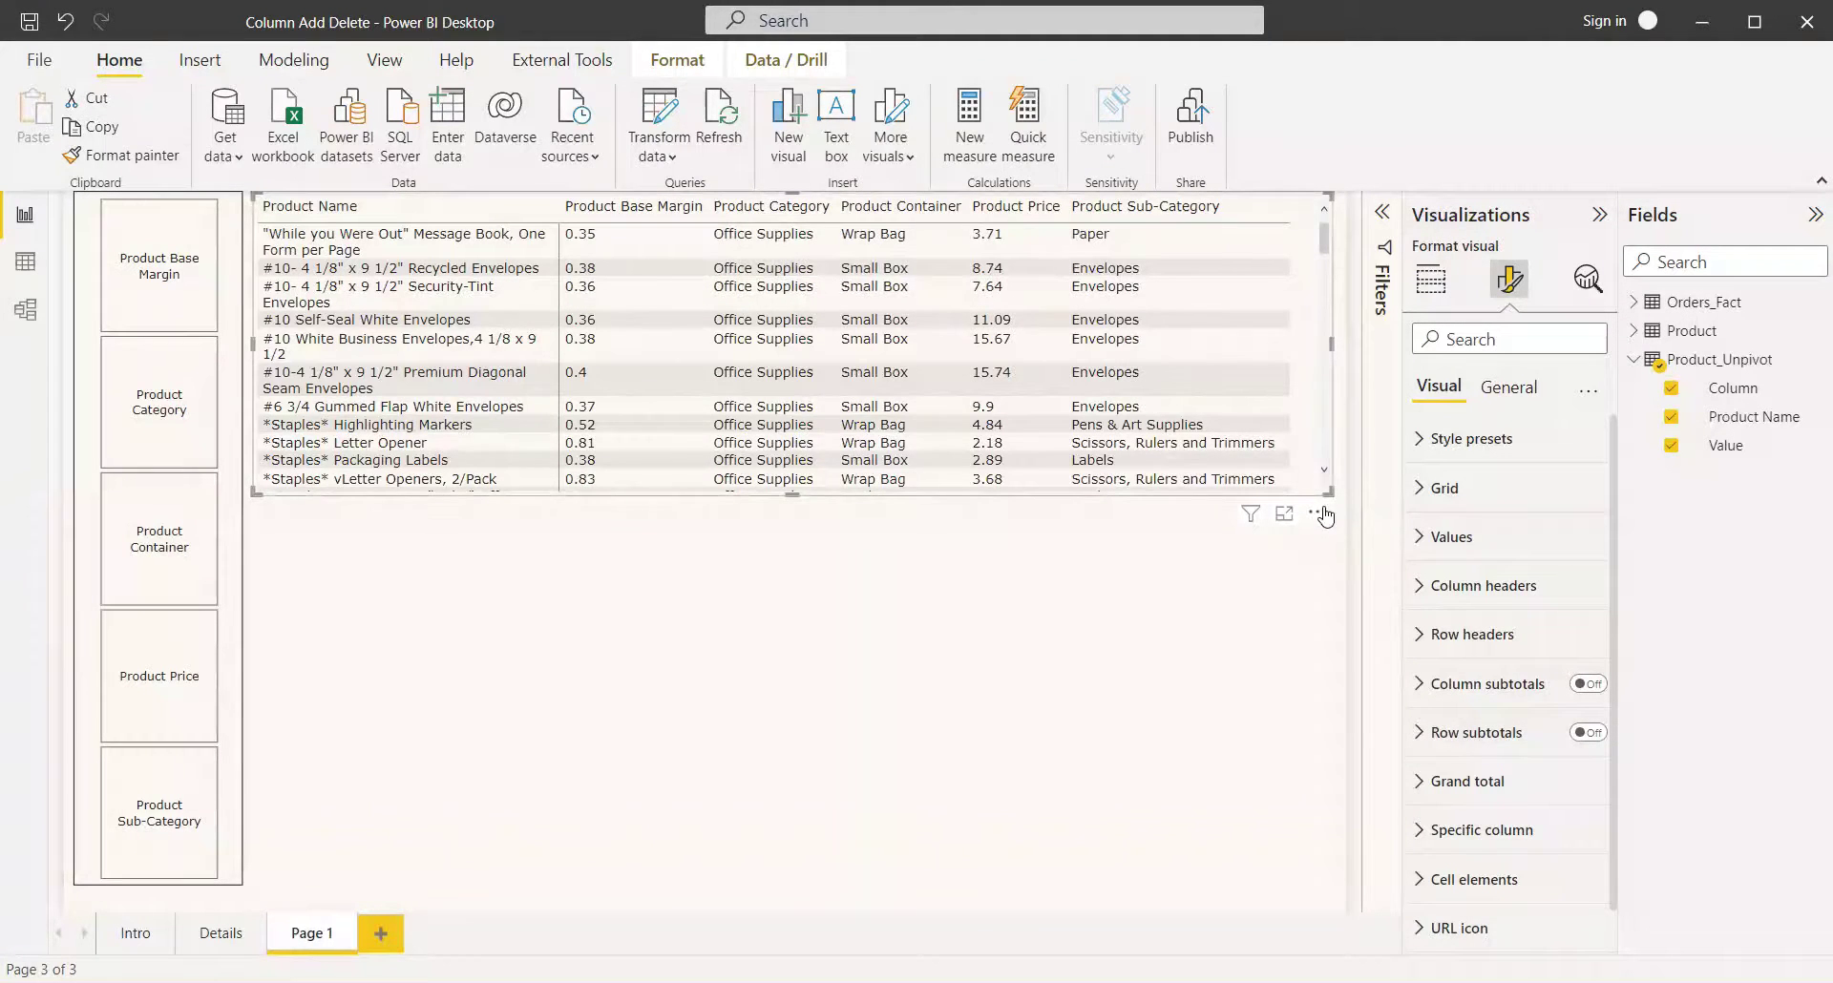
left_click(1331, 556)
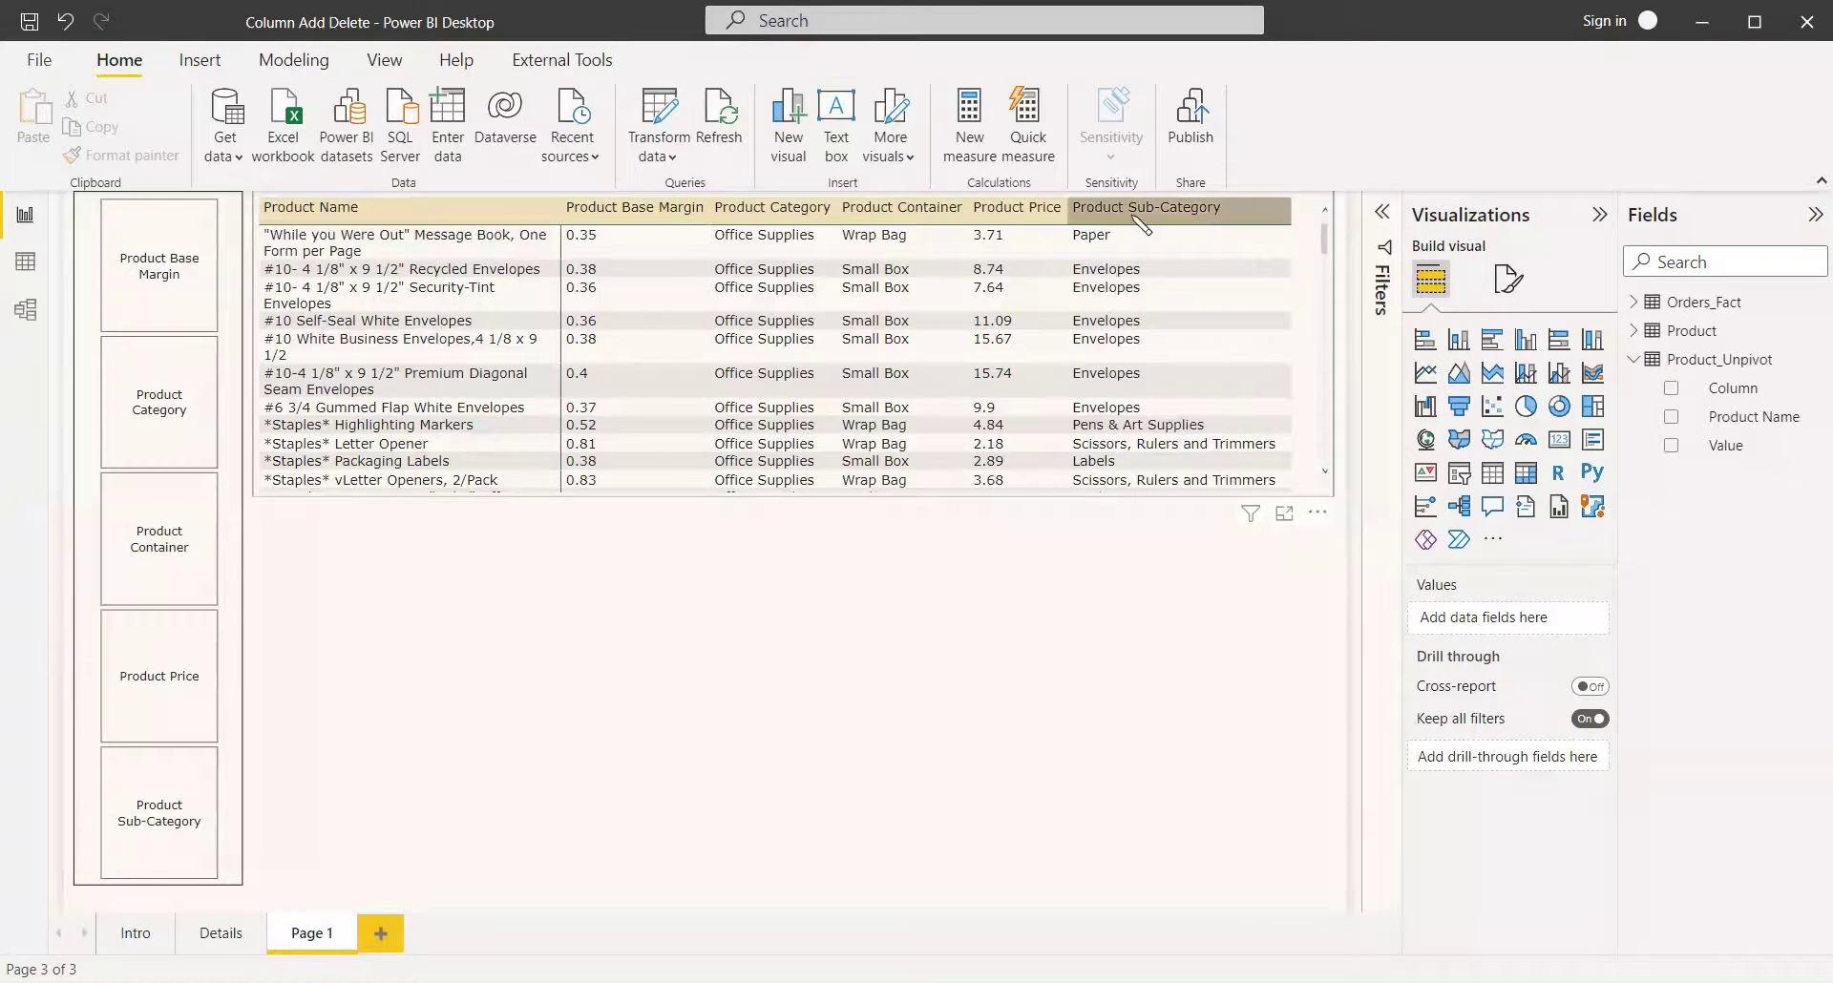
Test the slicer by showing only Product Category, then only Product Price, then clearing it.
left_click(156, 443)
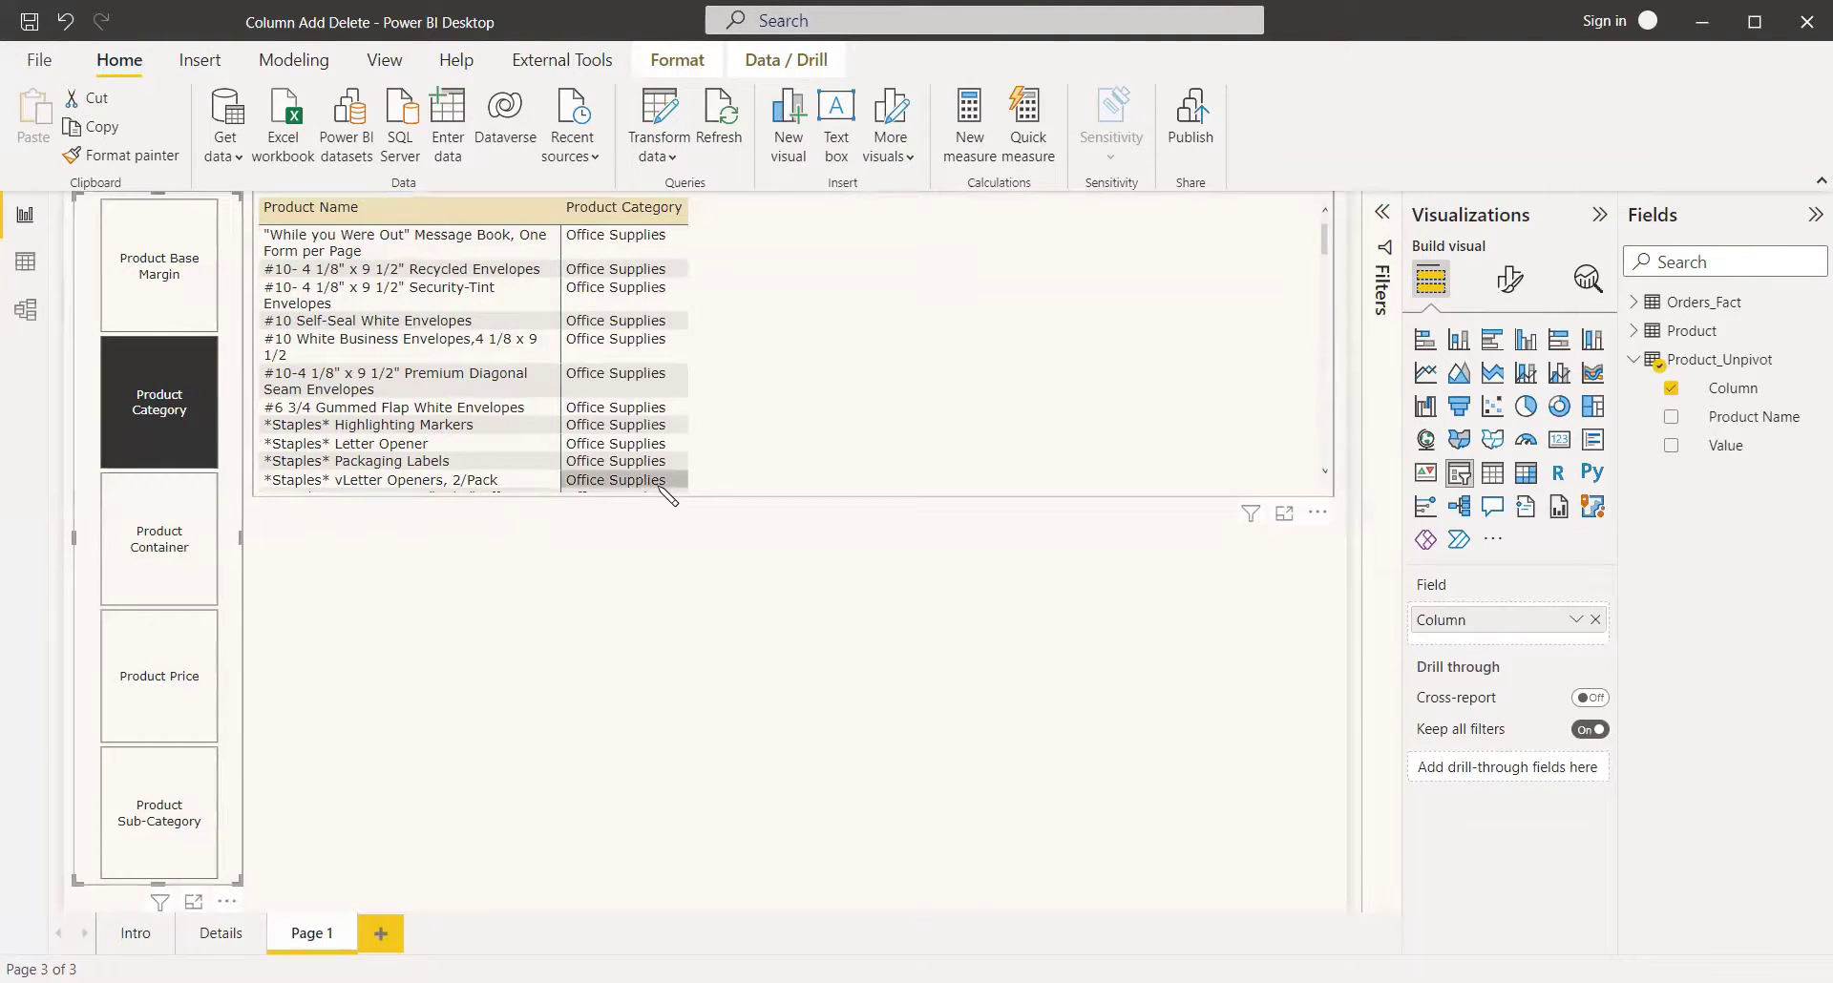
left_click(159, 410)
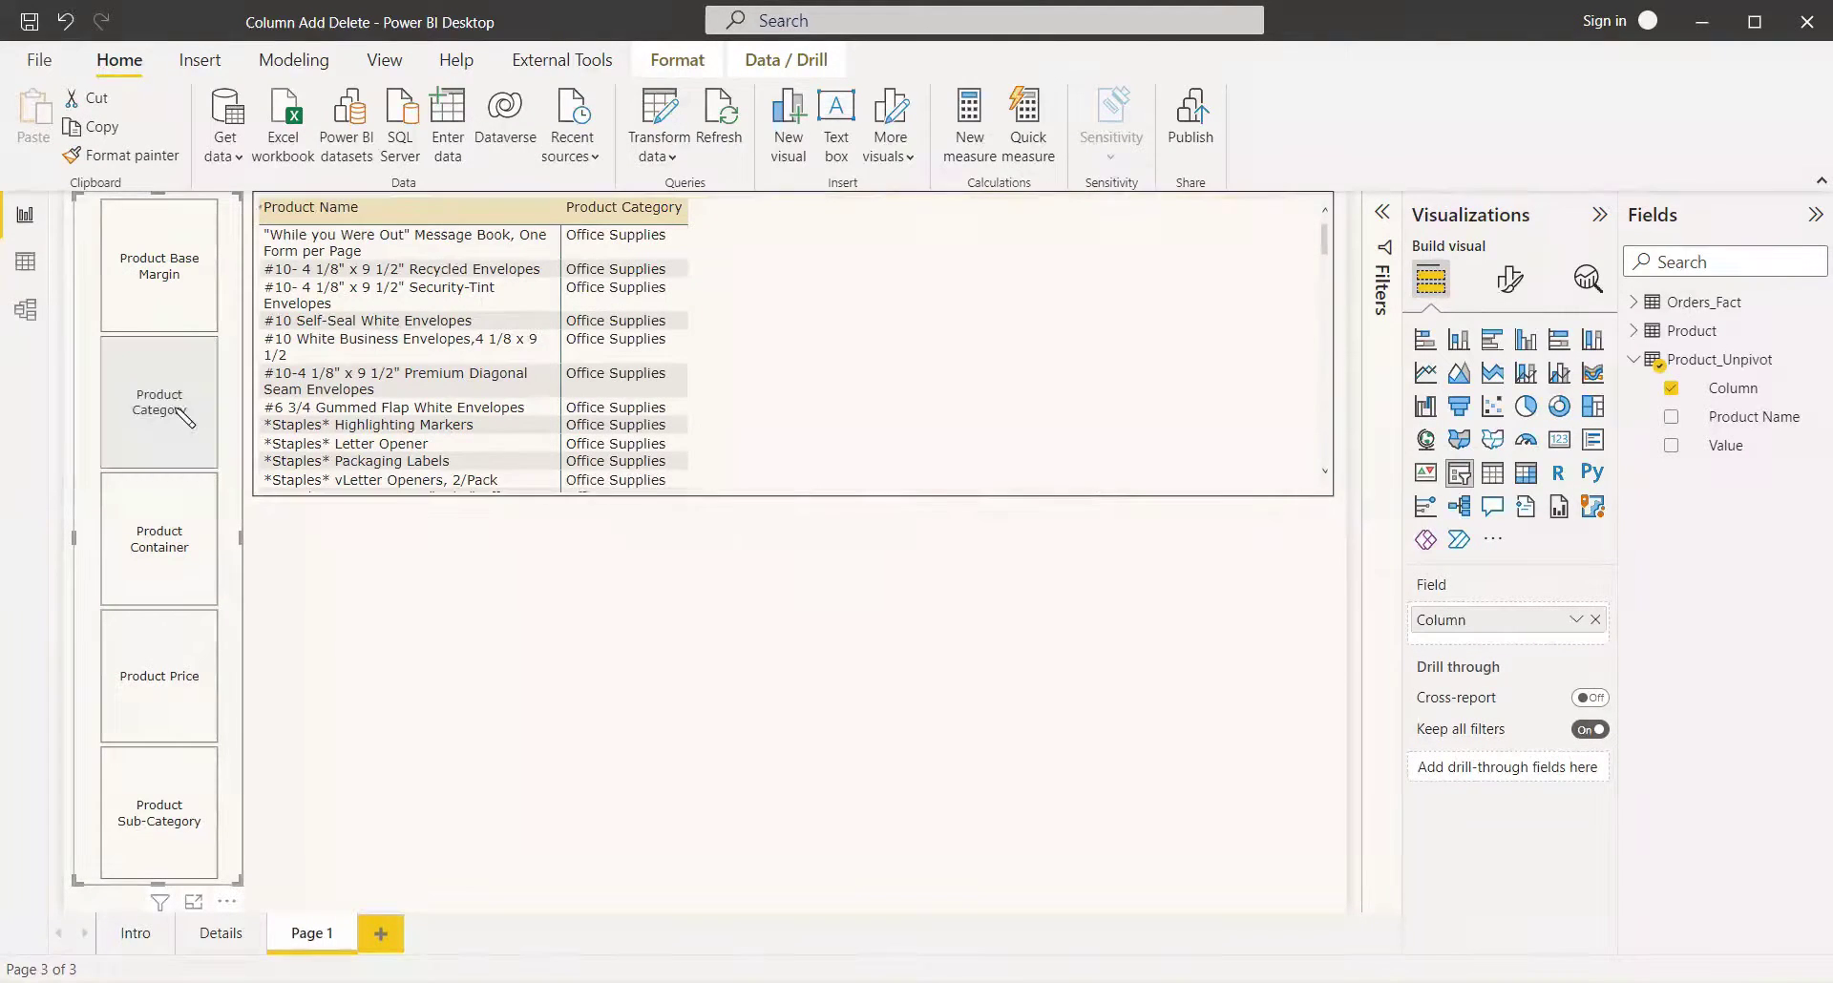
left_click(194, 699)
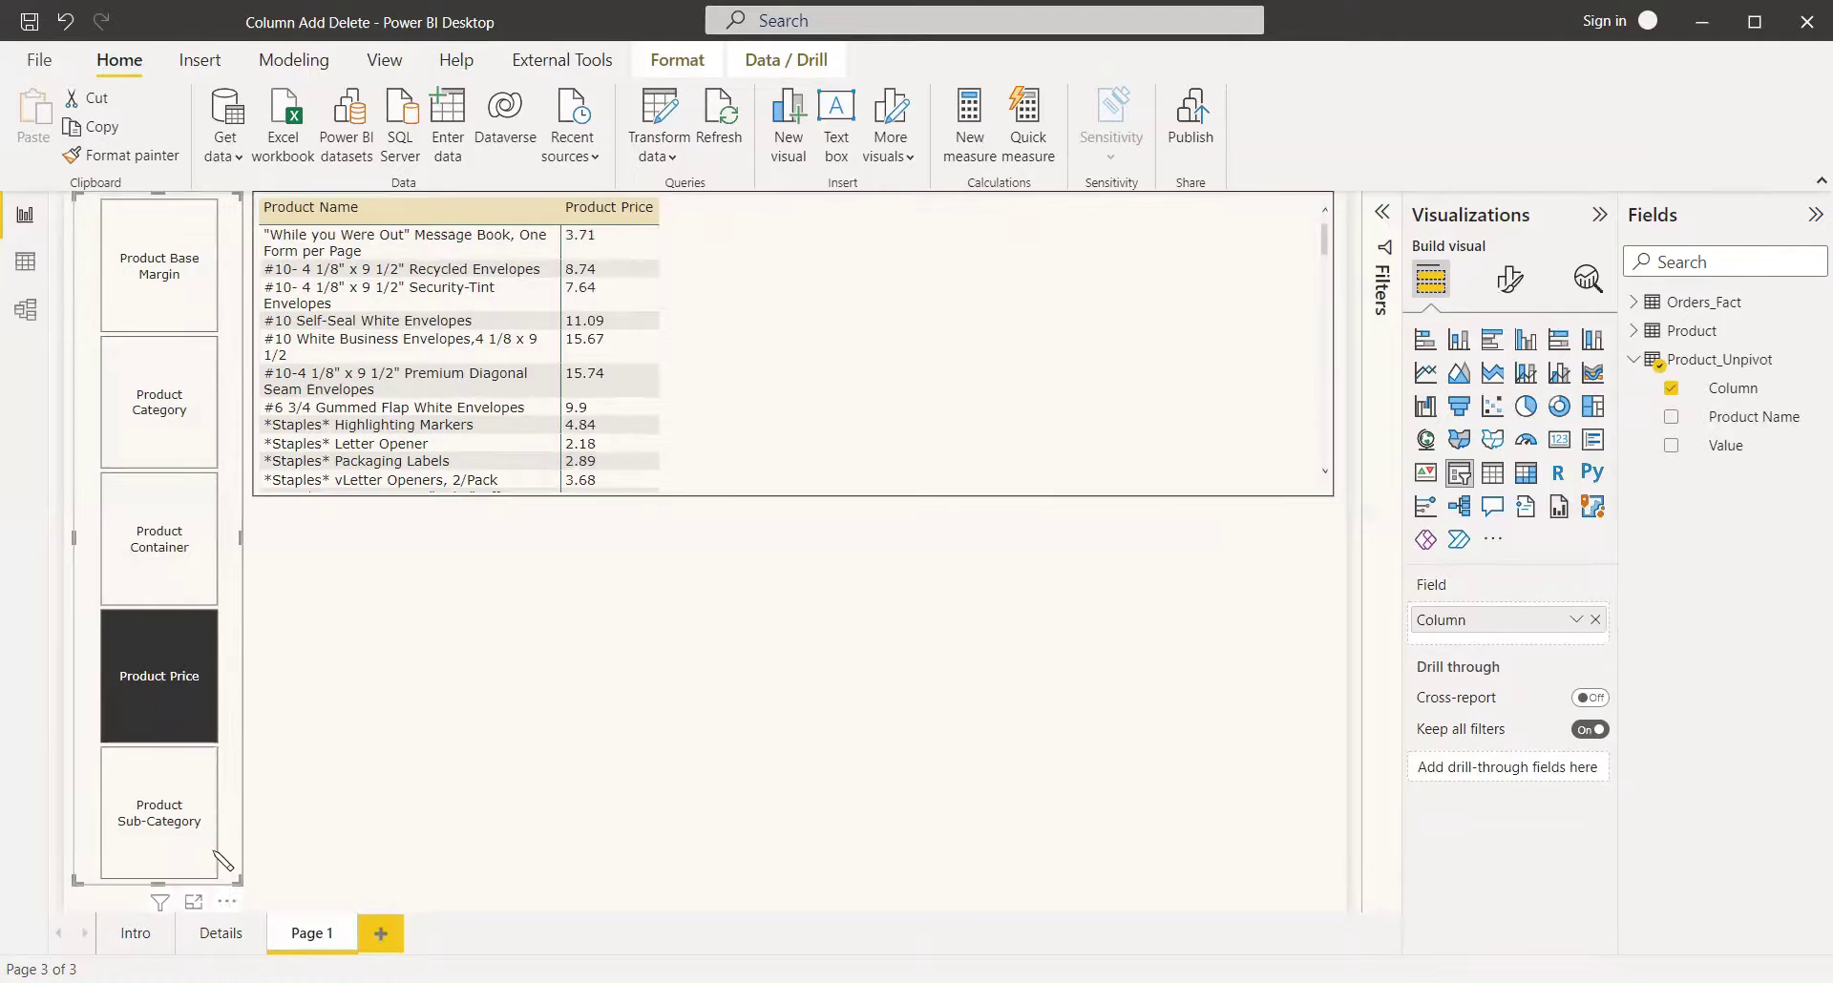
left_click(188, 718)
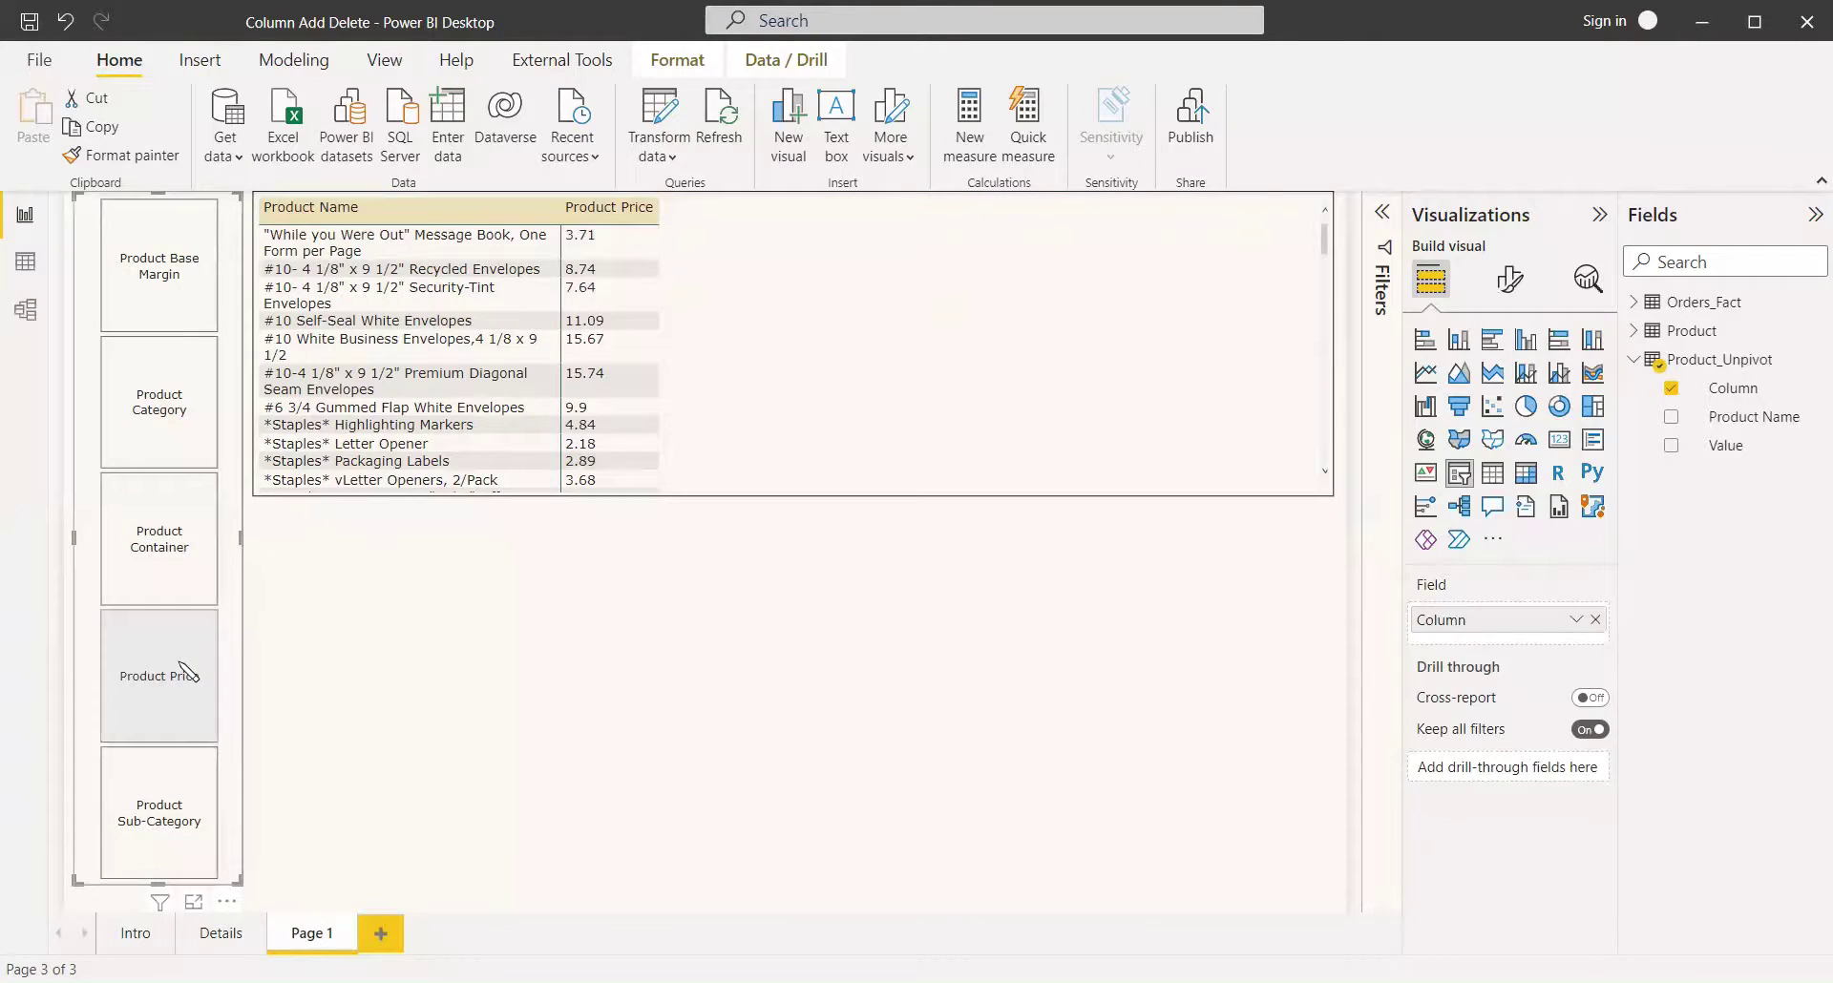
Show Container, Category, Base Margin and Sub-Category without Product Price, and add a small-multiples chart.
left_click(168, 547)
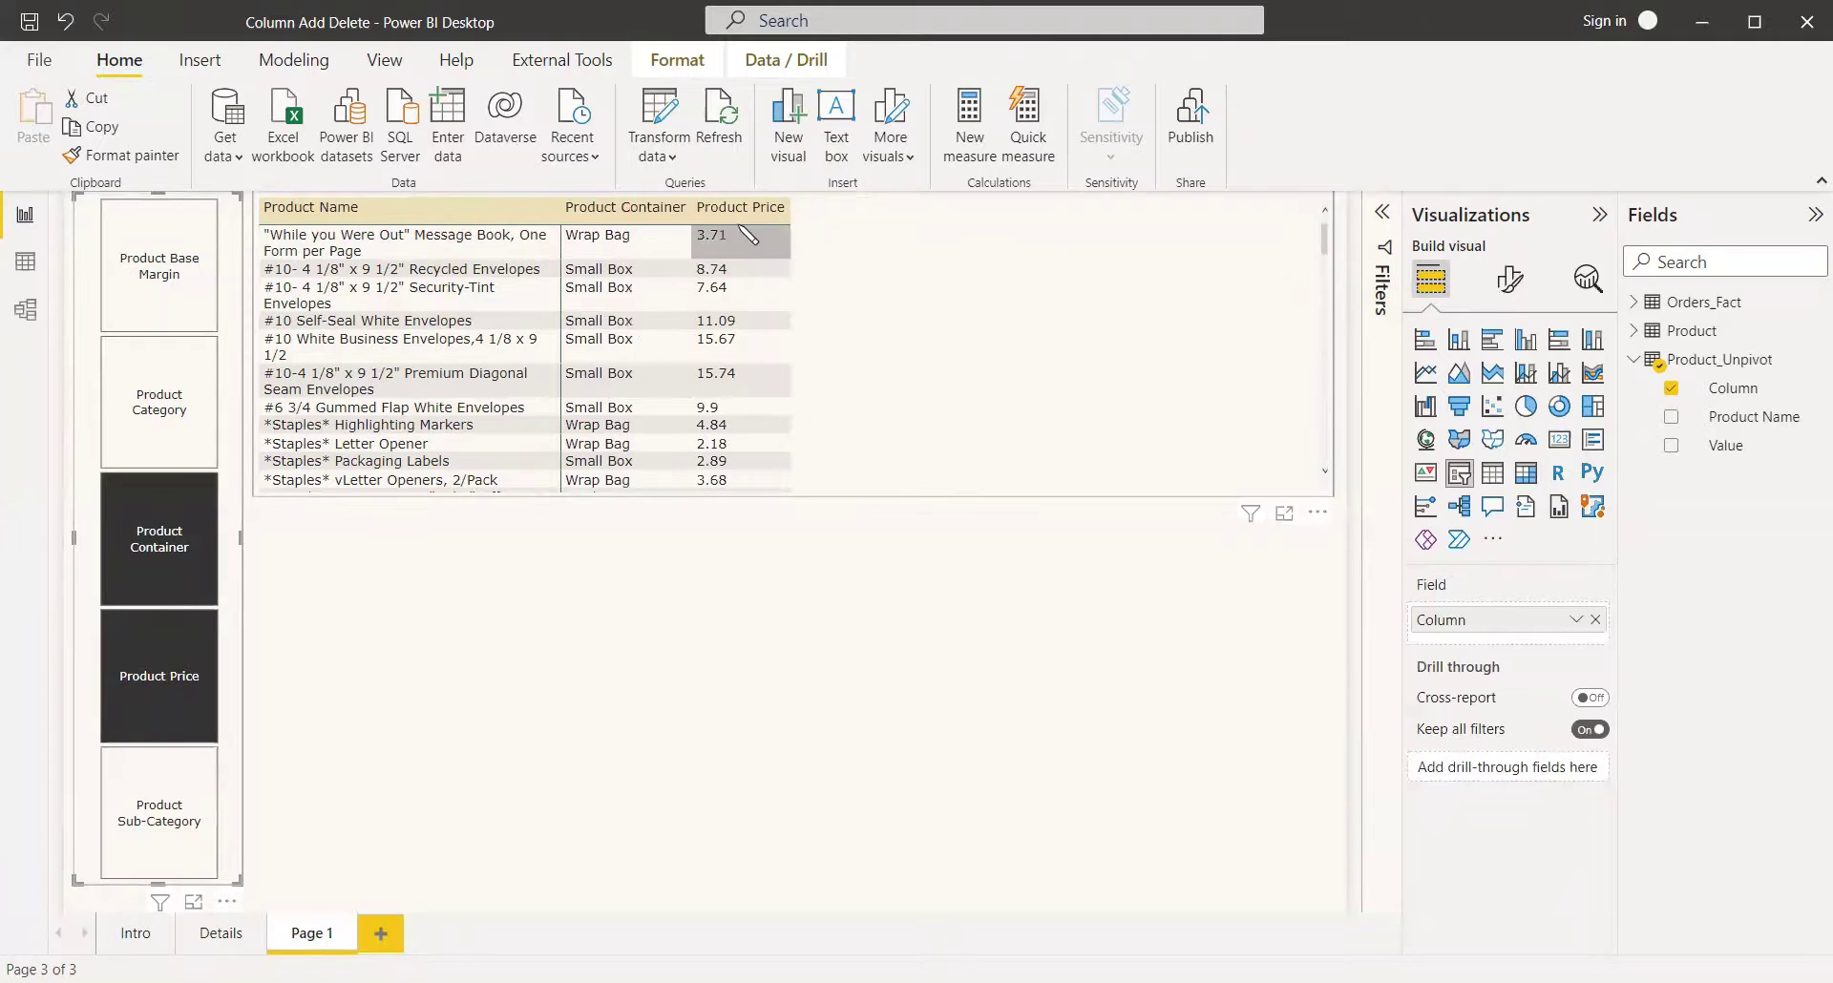
left_click(178, 431)
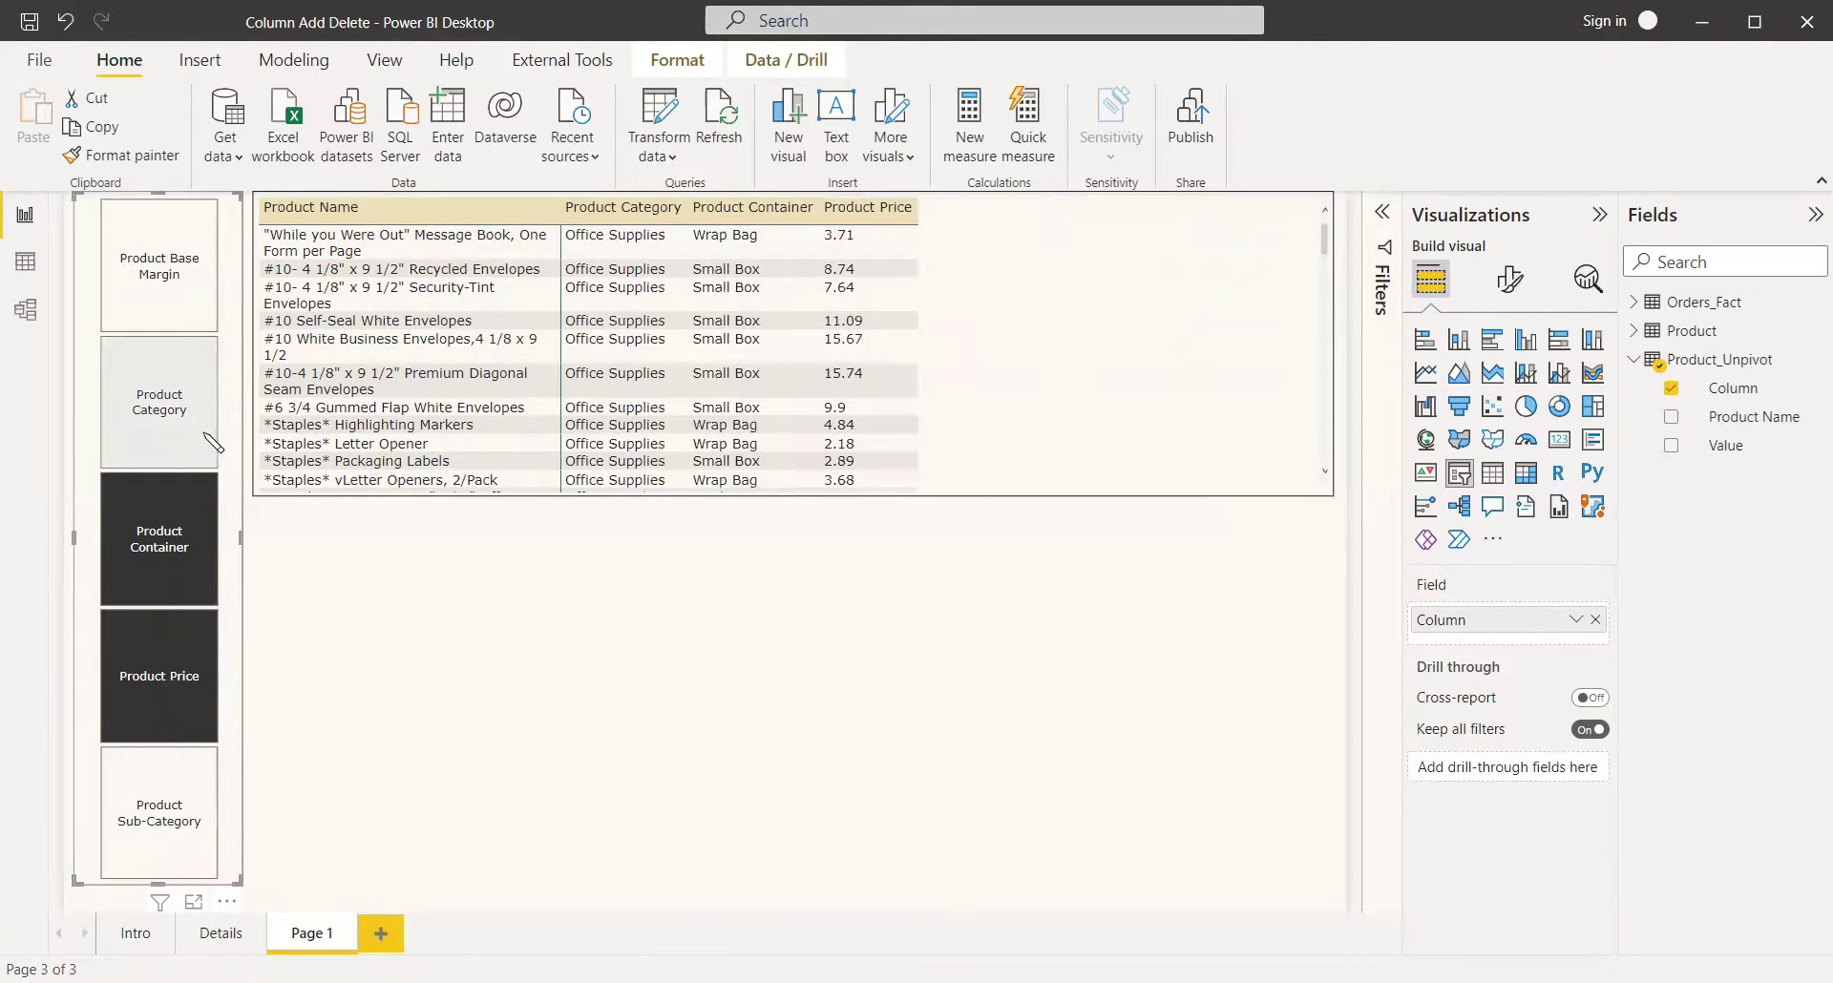
left_click(216, 292)
left_click(214, 827)
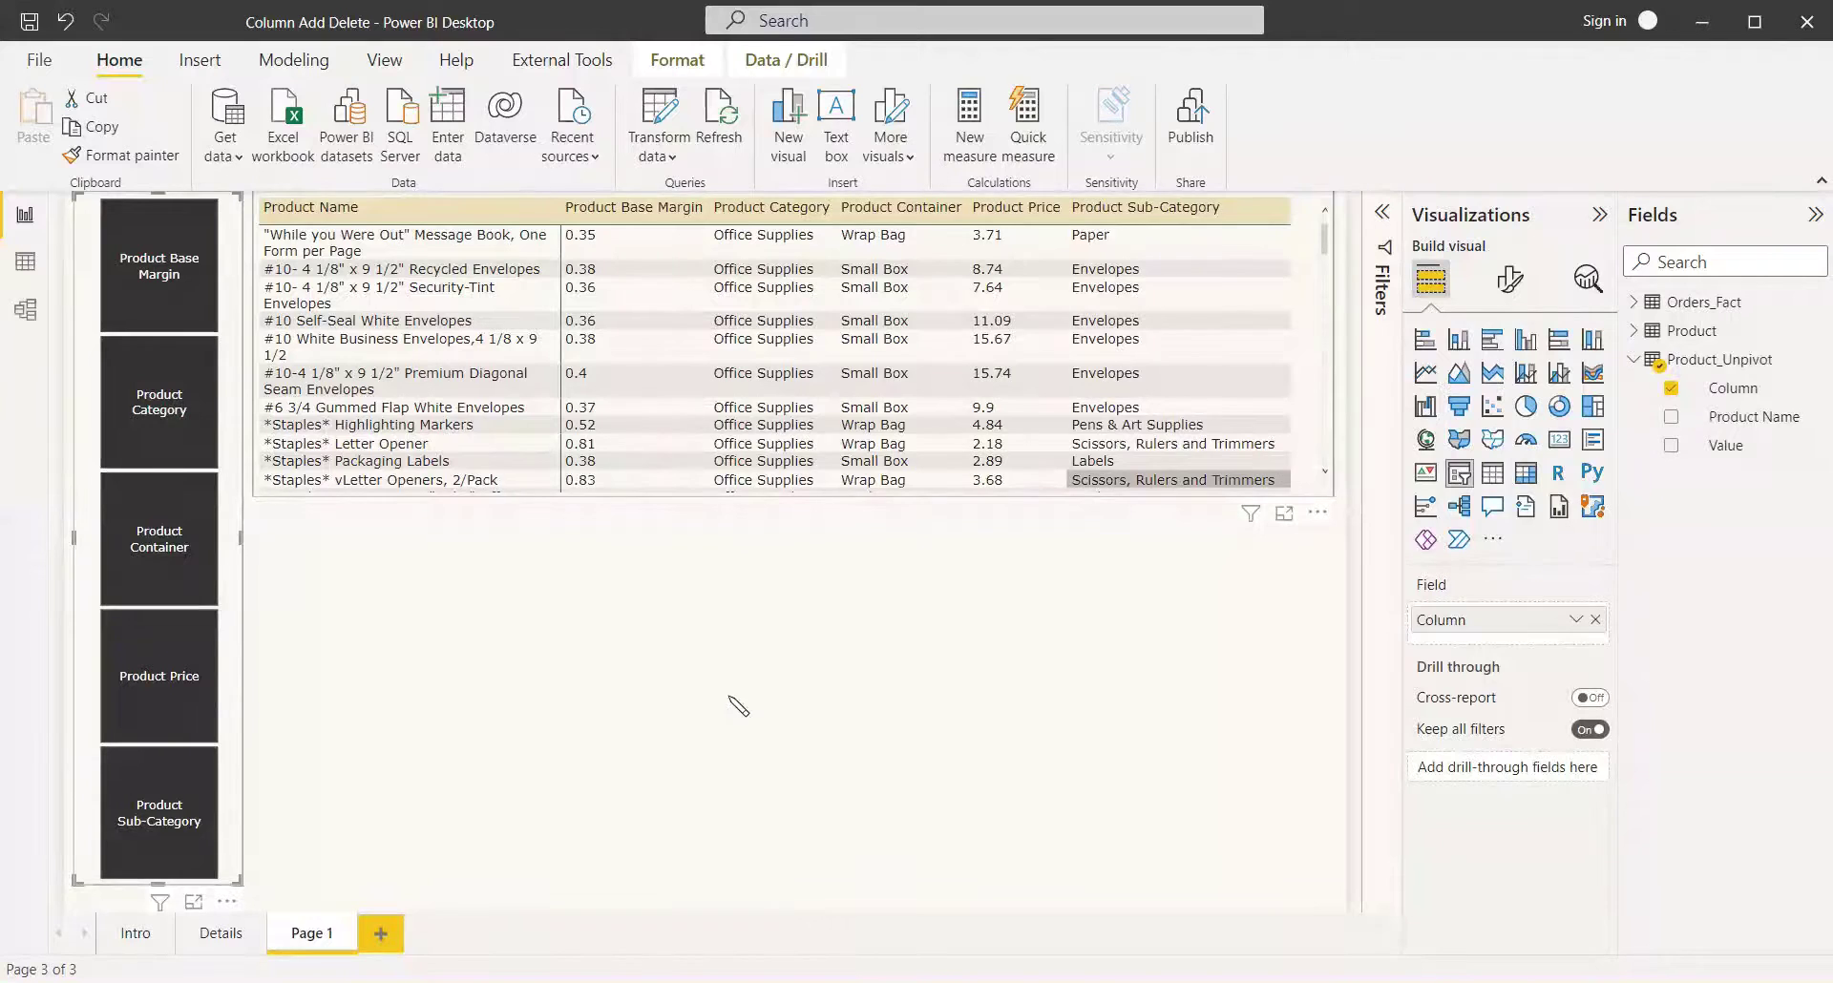
left_click(167, 694)
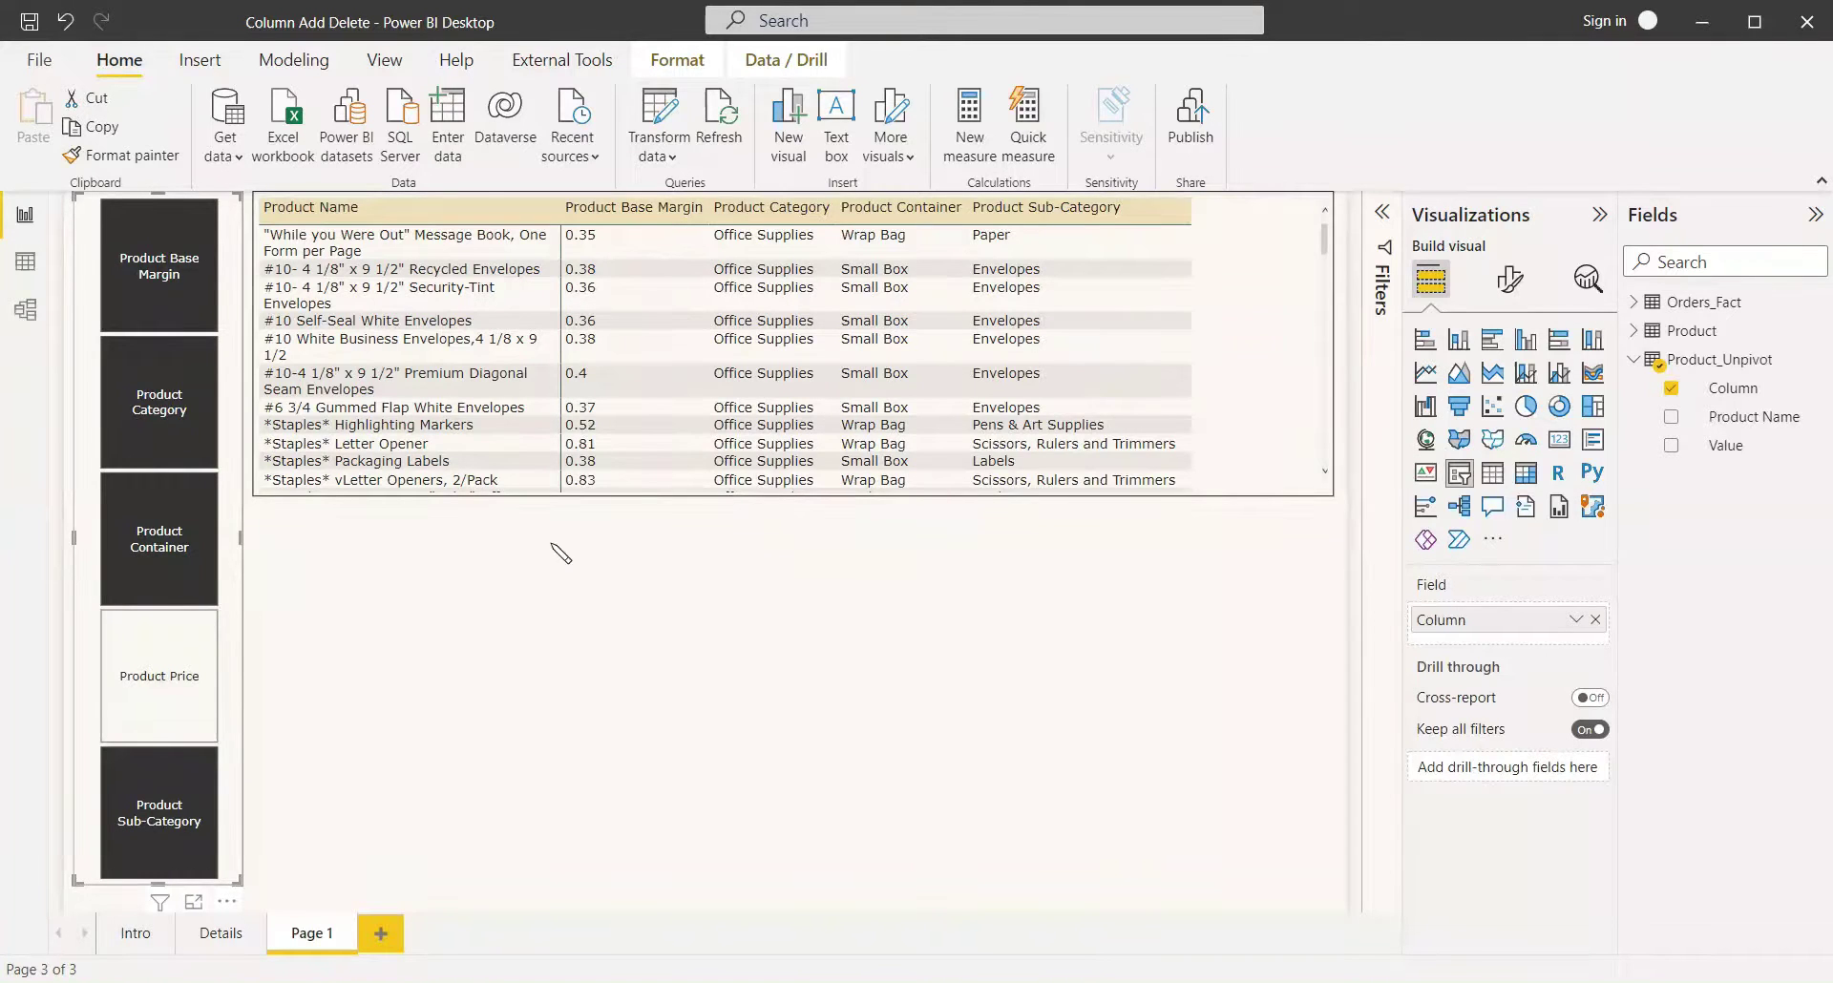
left_click(1310, 656)
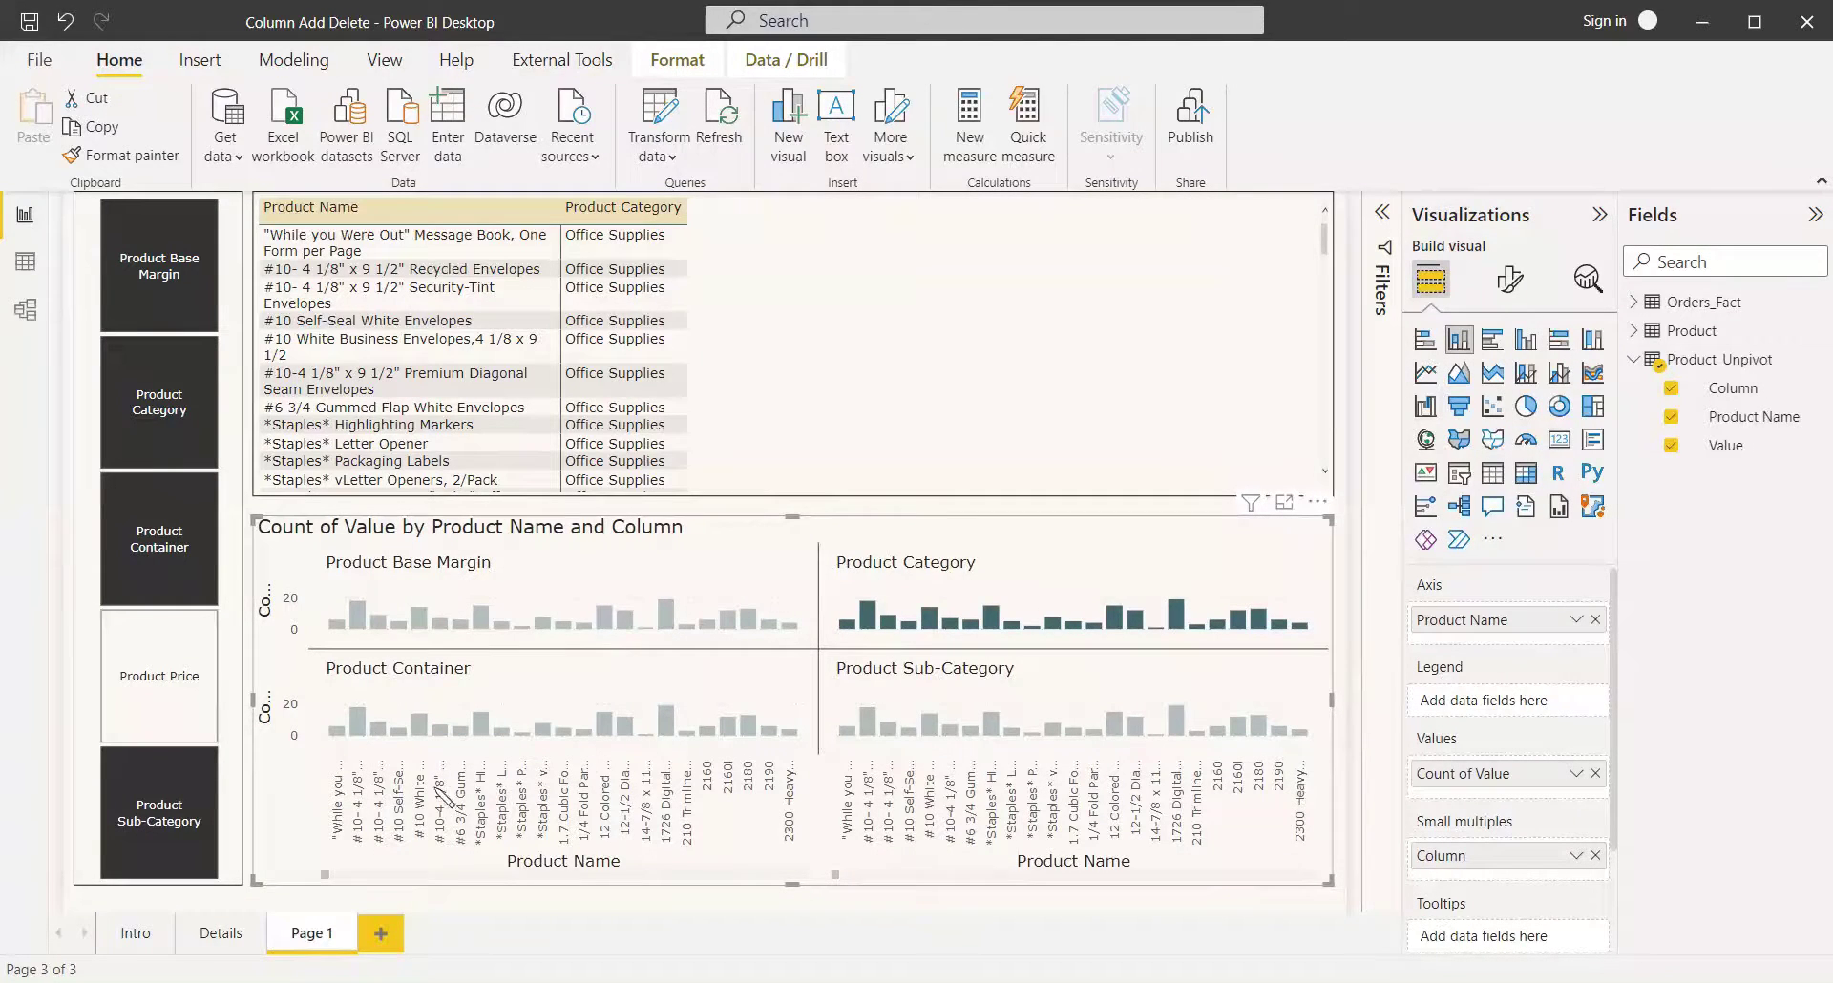
Adjust the slicer to include Product Price and hide Product Container in the matrix.
left_click(1576, 774)
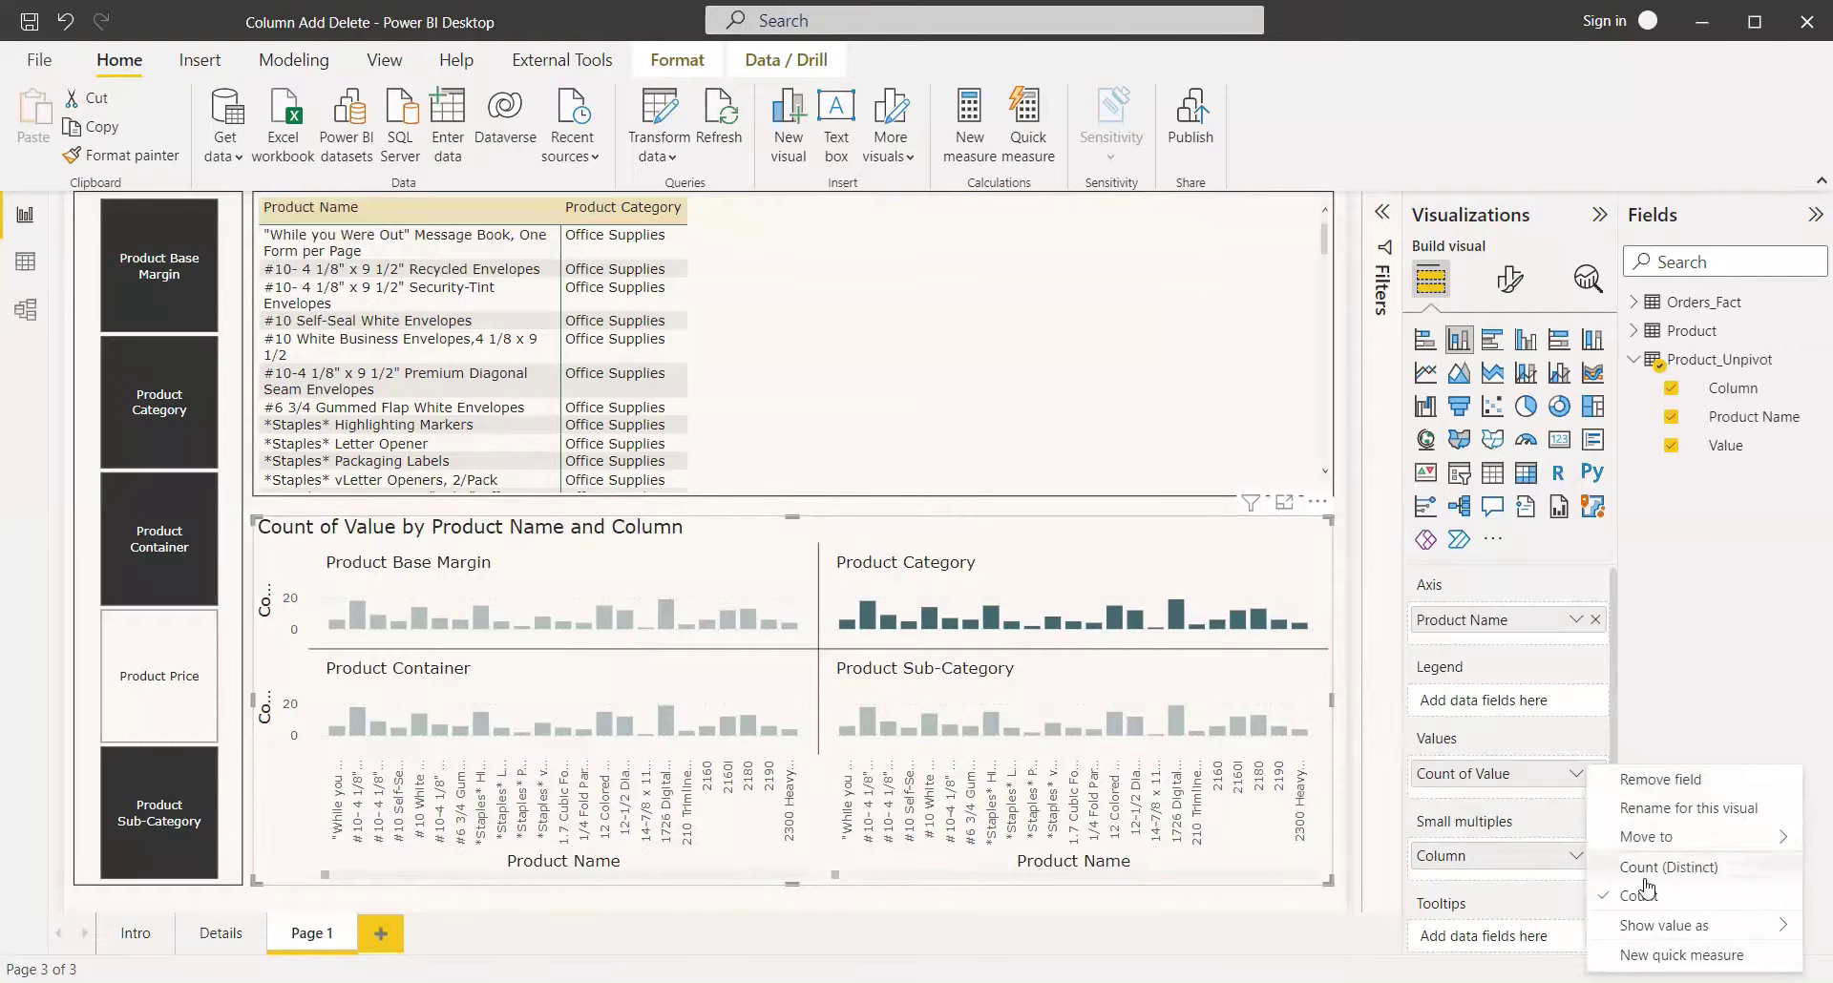
left_click(1318, 502)
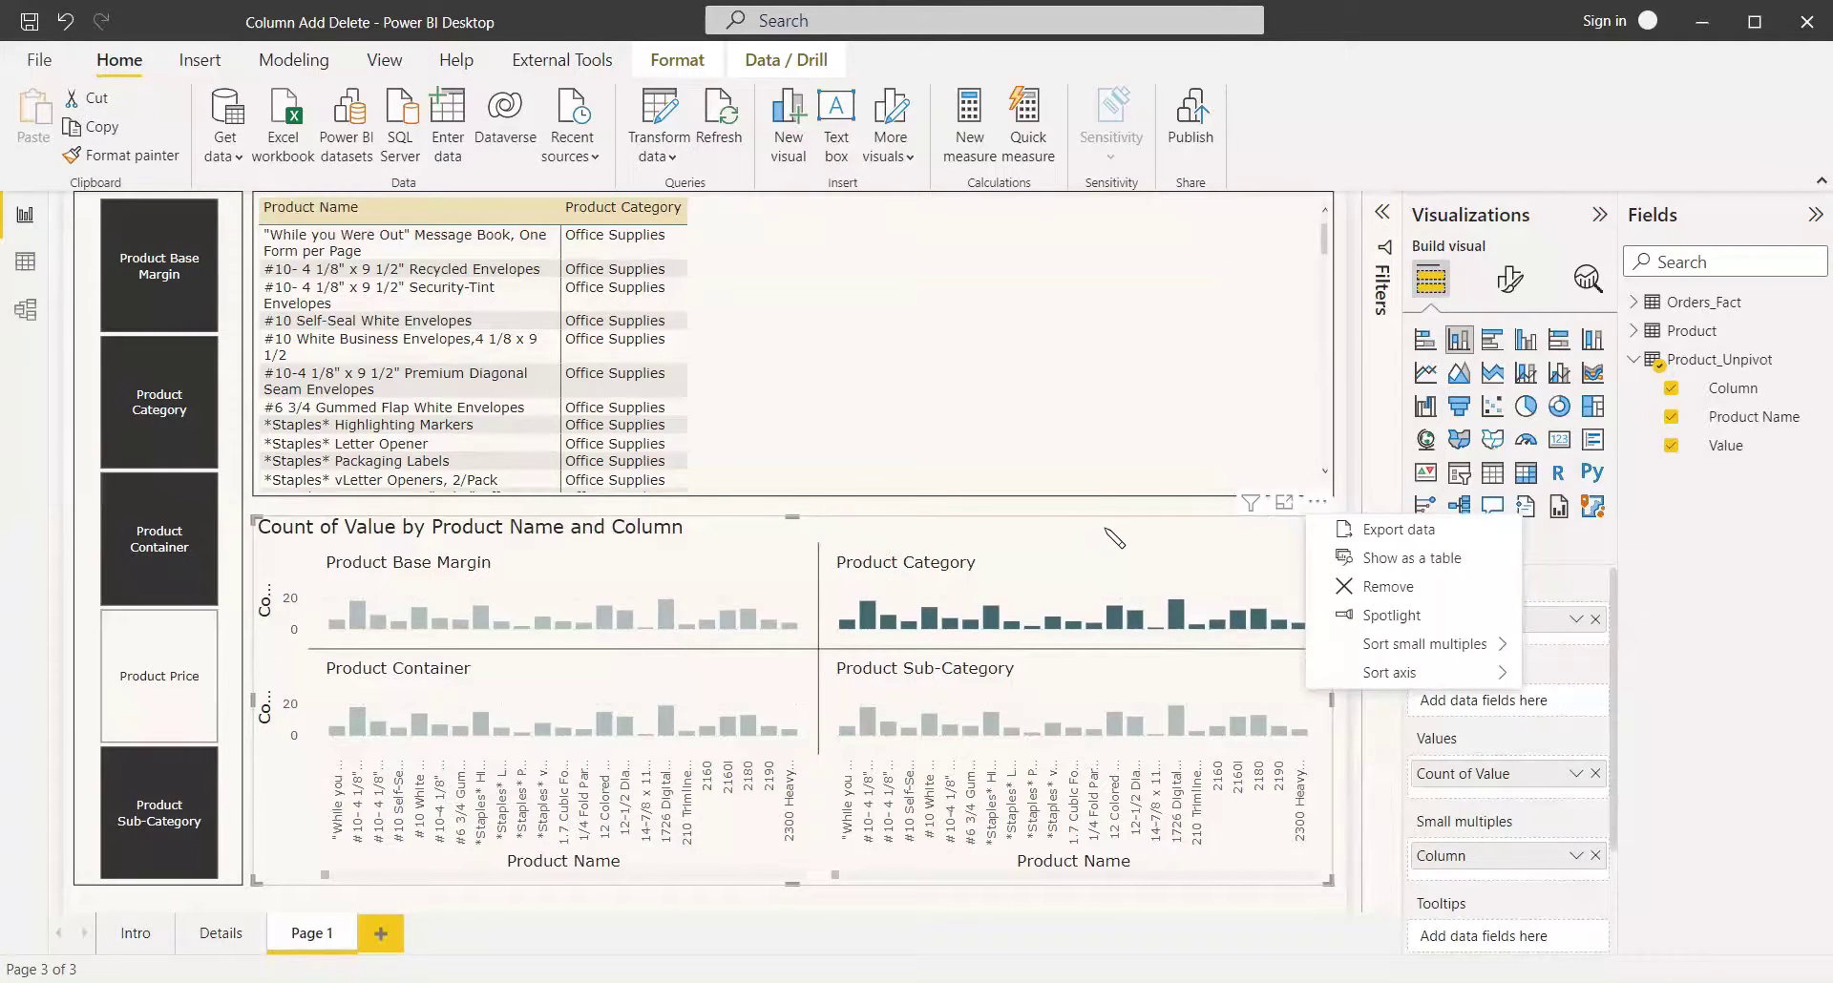
left_click(1114, 538)
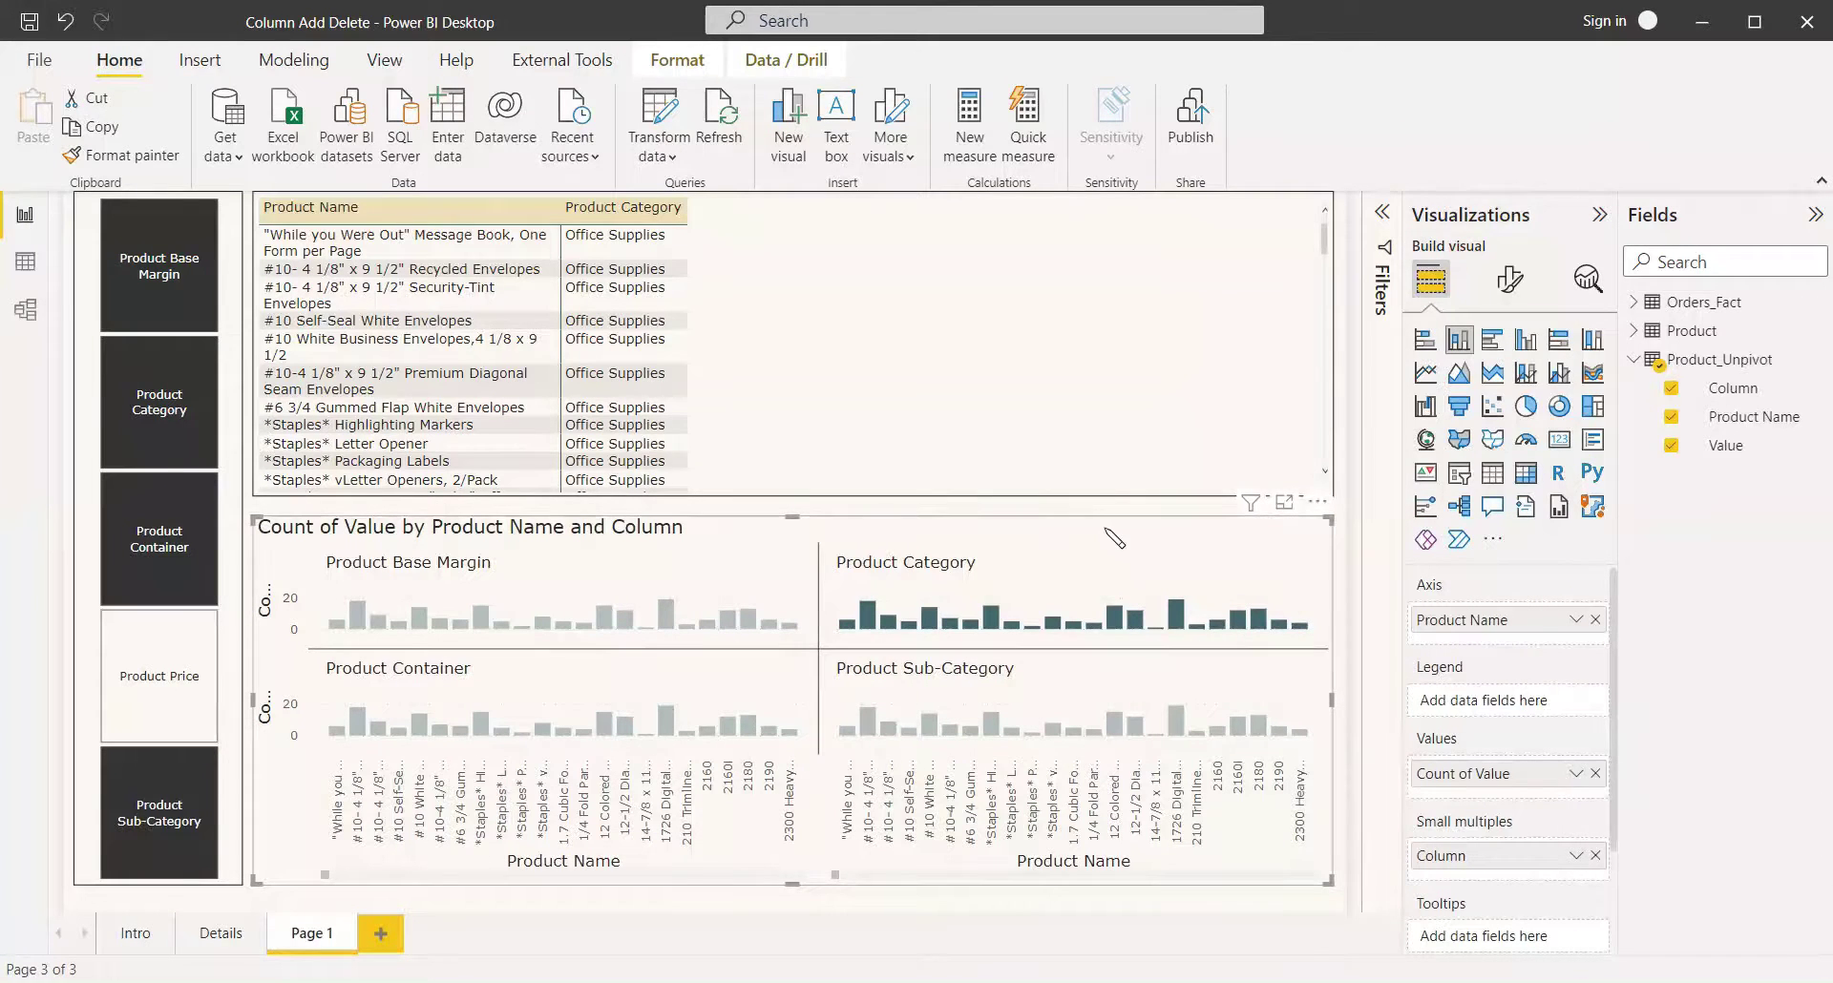
left_click(170, 680)
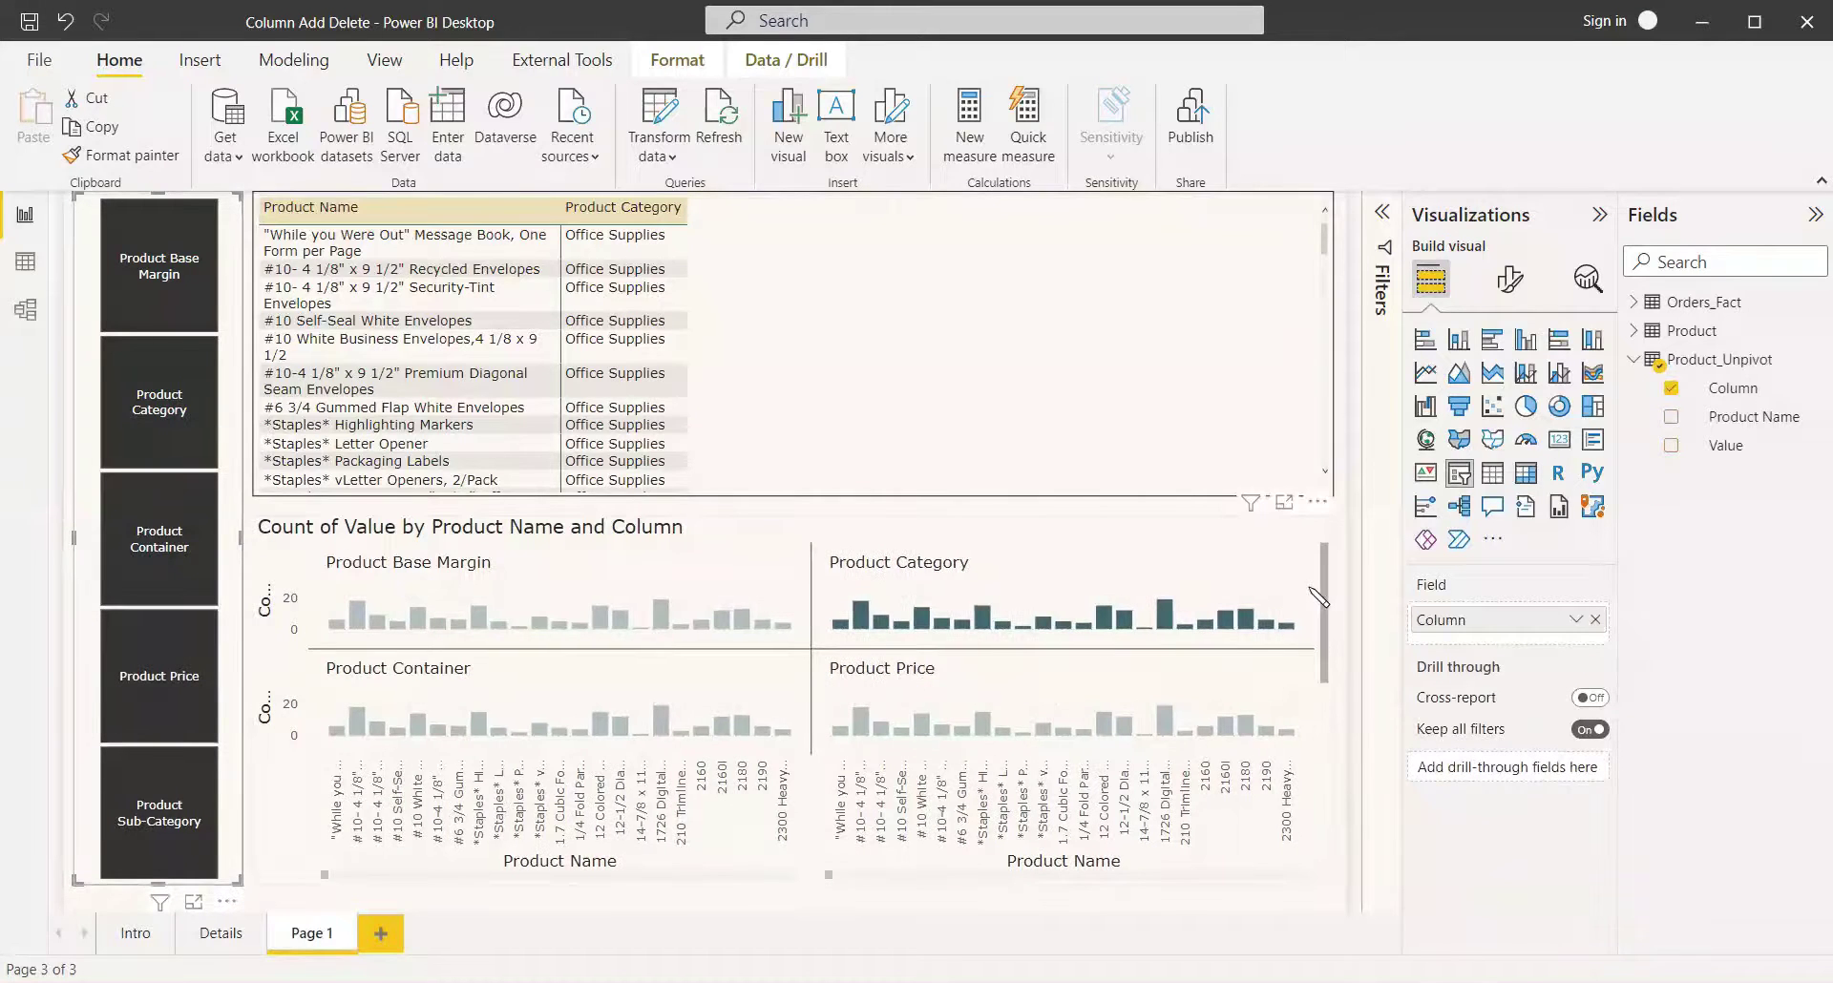
left_click_drag(1319, 596, 1322, 747)
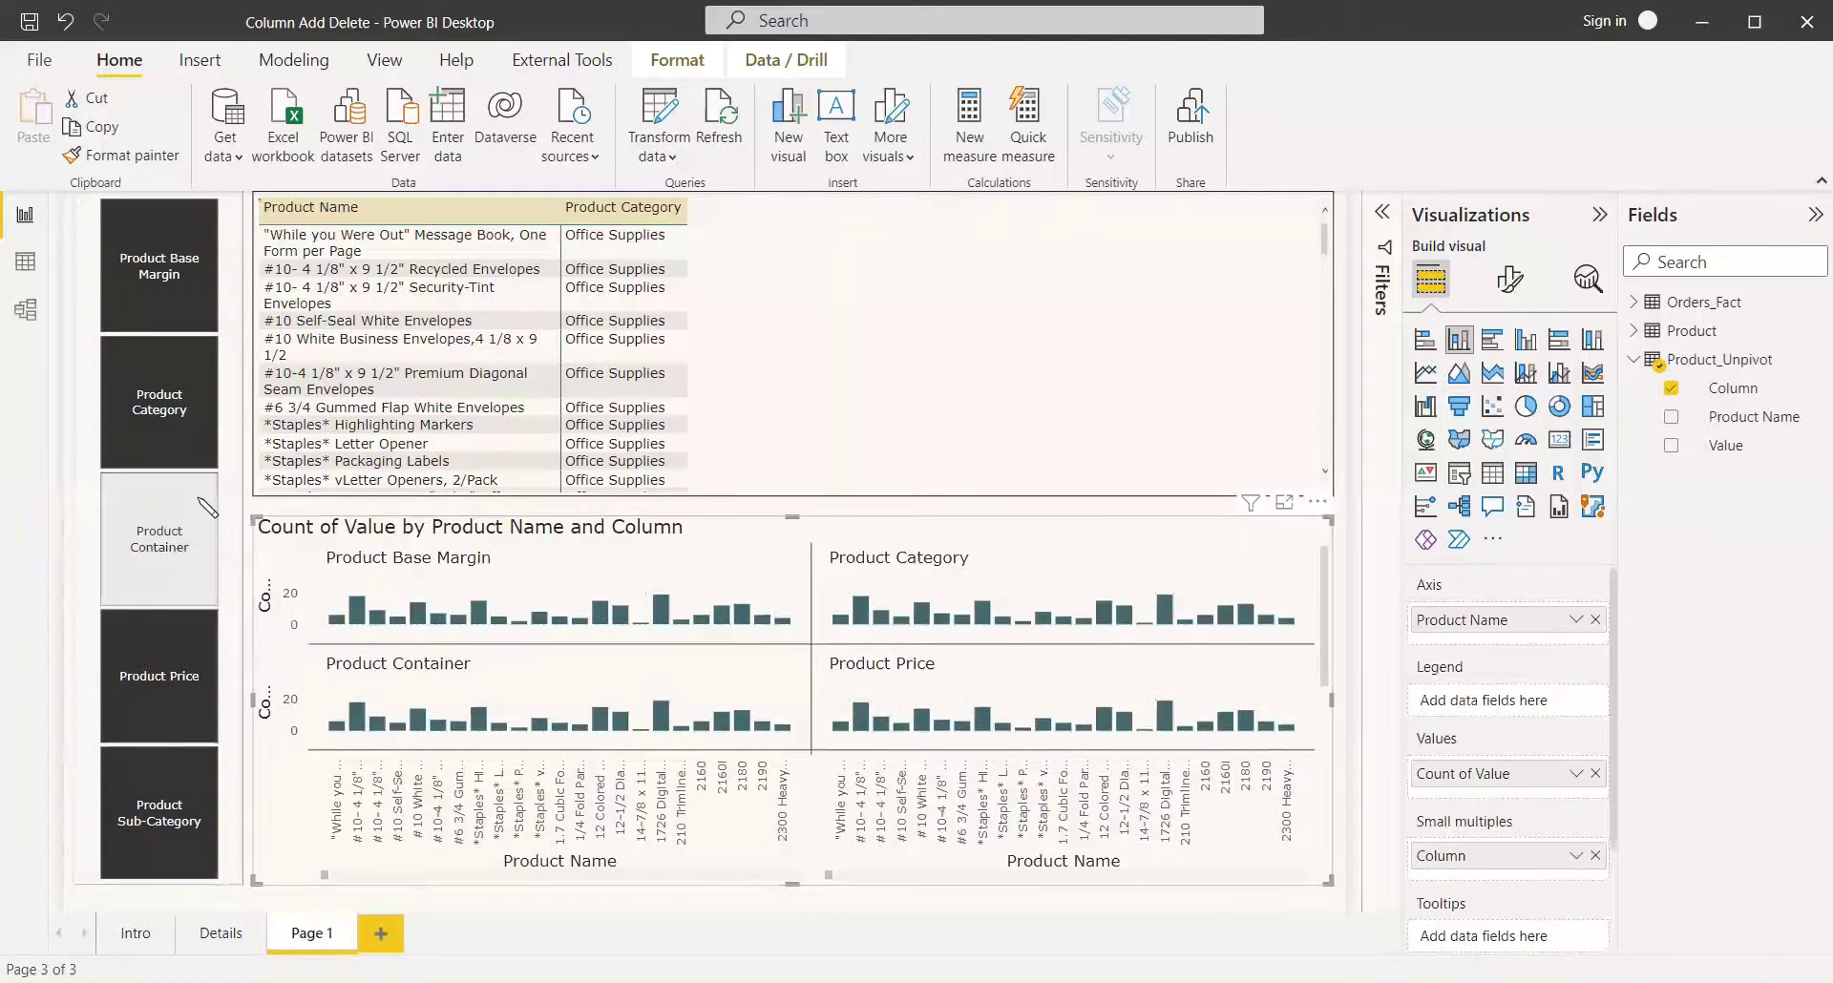
left_click(165, 285, "ctrl")
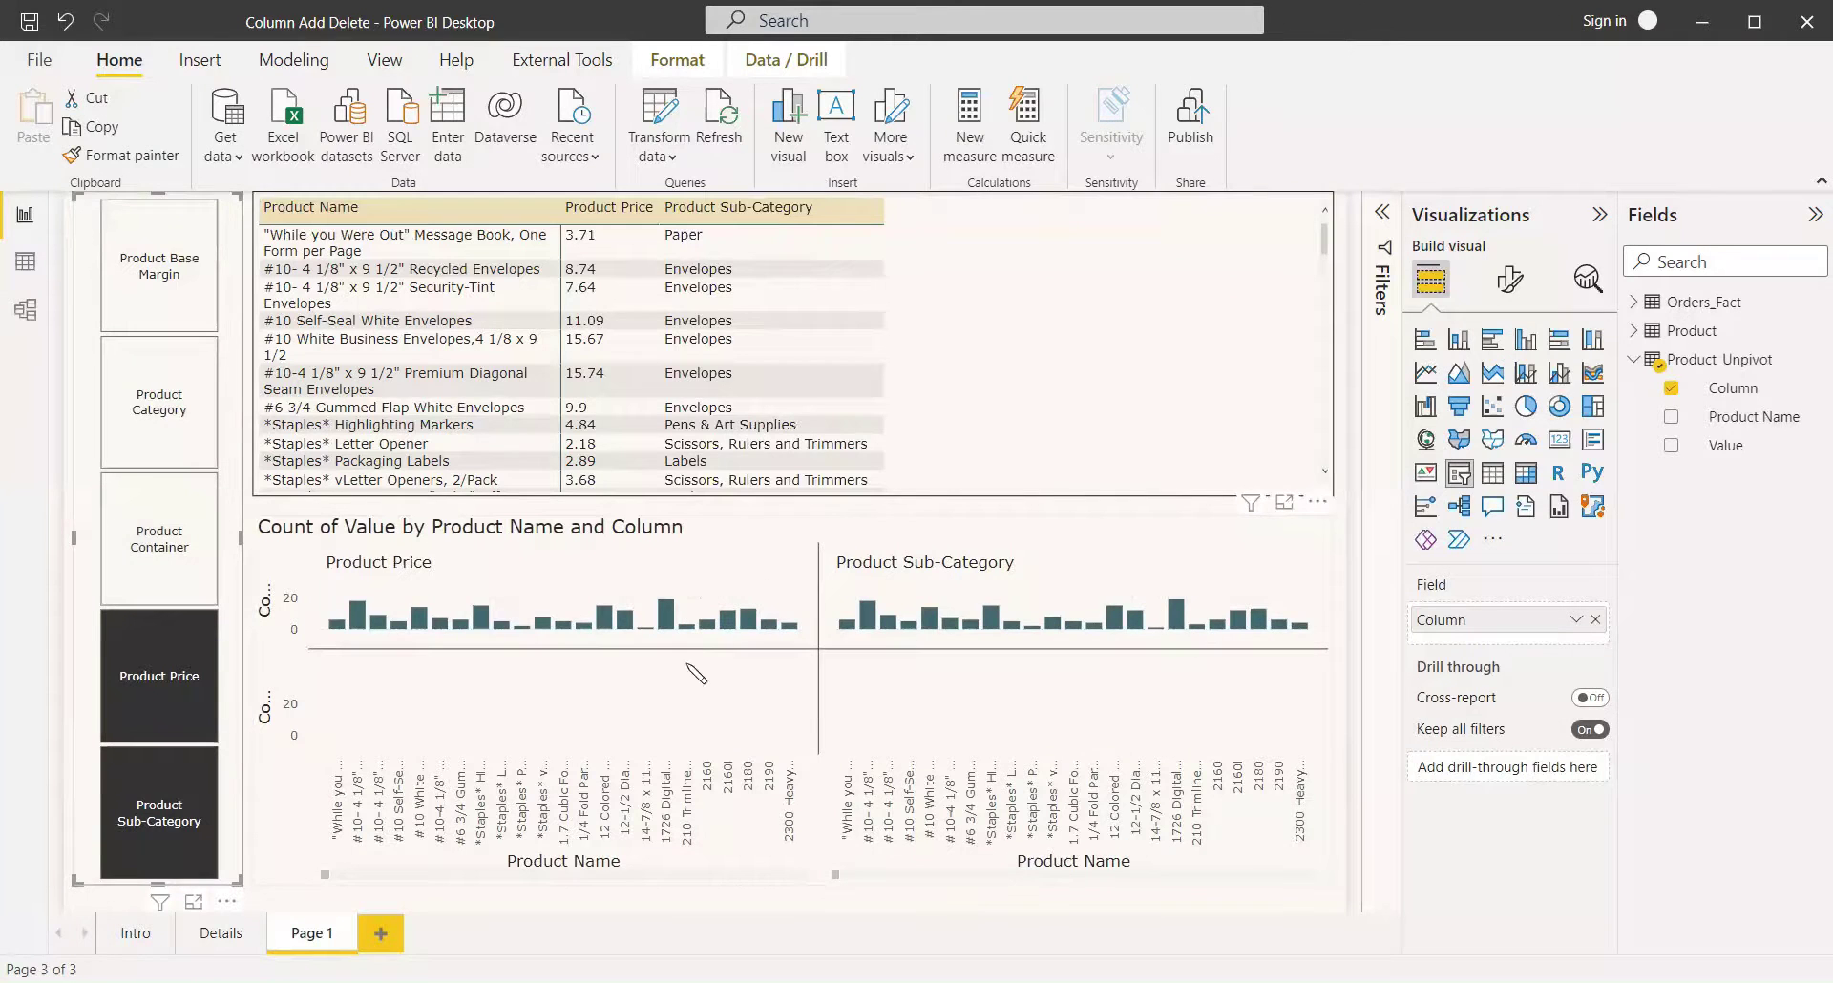
Remove the Count of Value small-multiples chart from the page.
left_click(1166, 531)
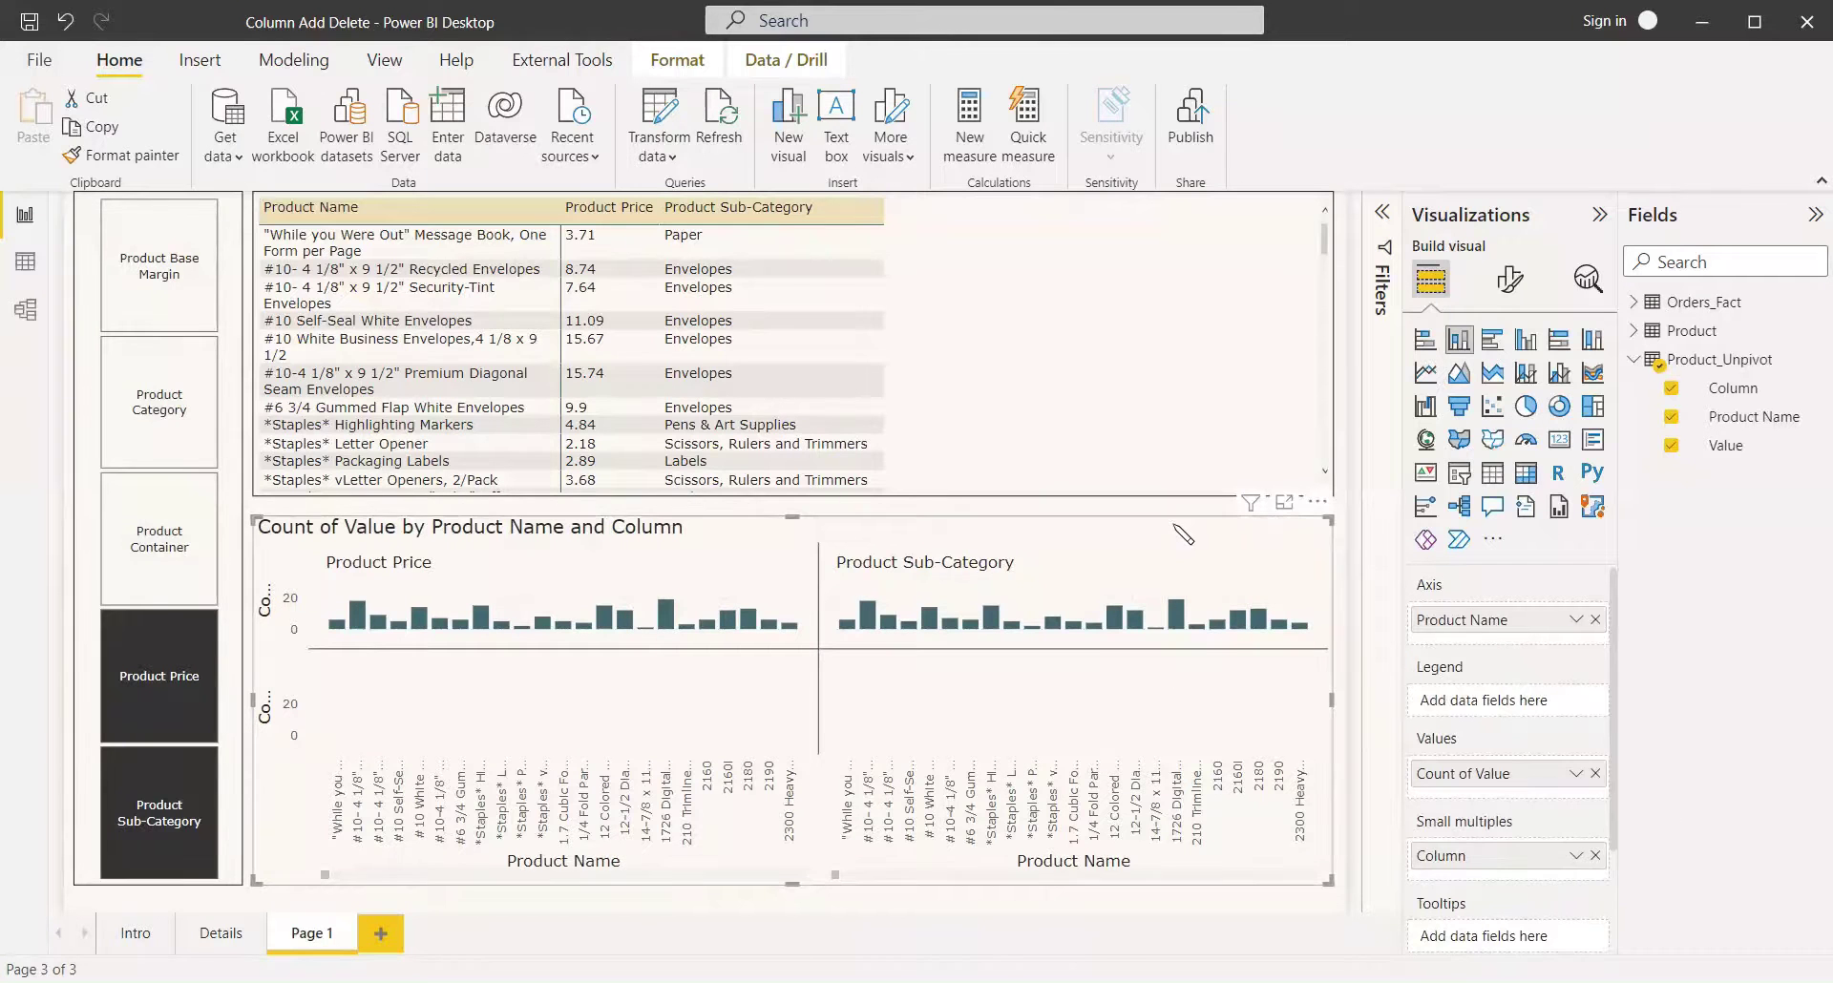
left_click(1317, 501)
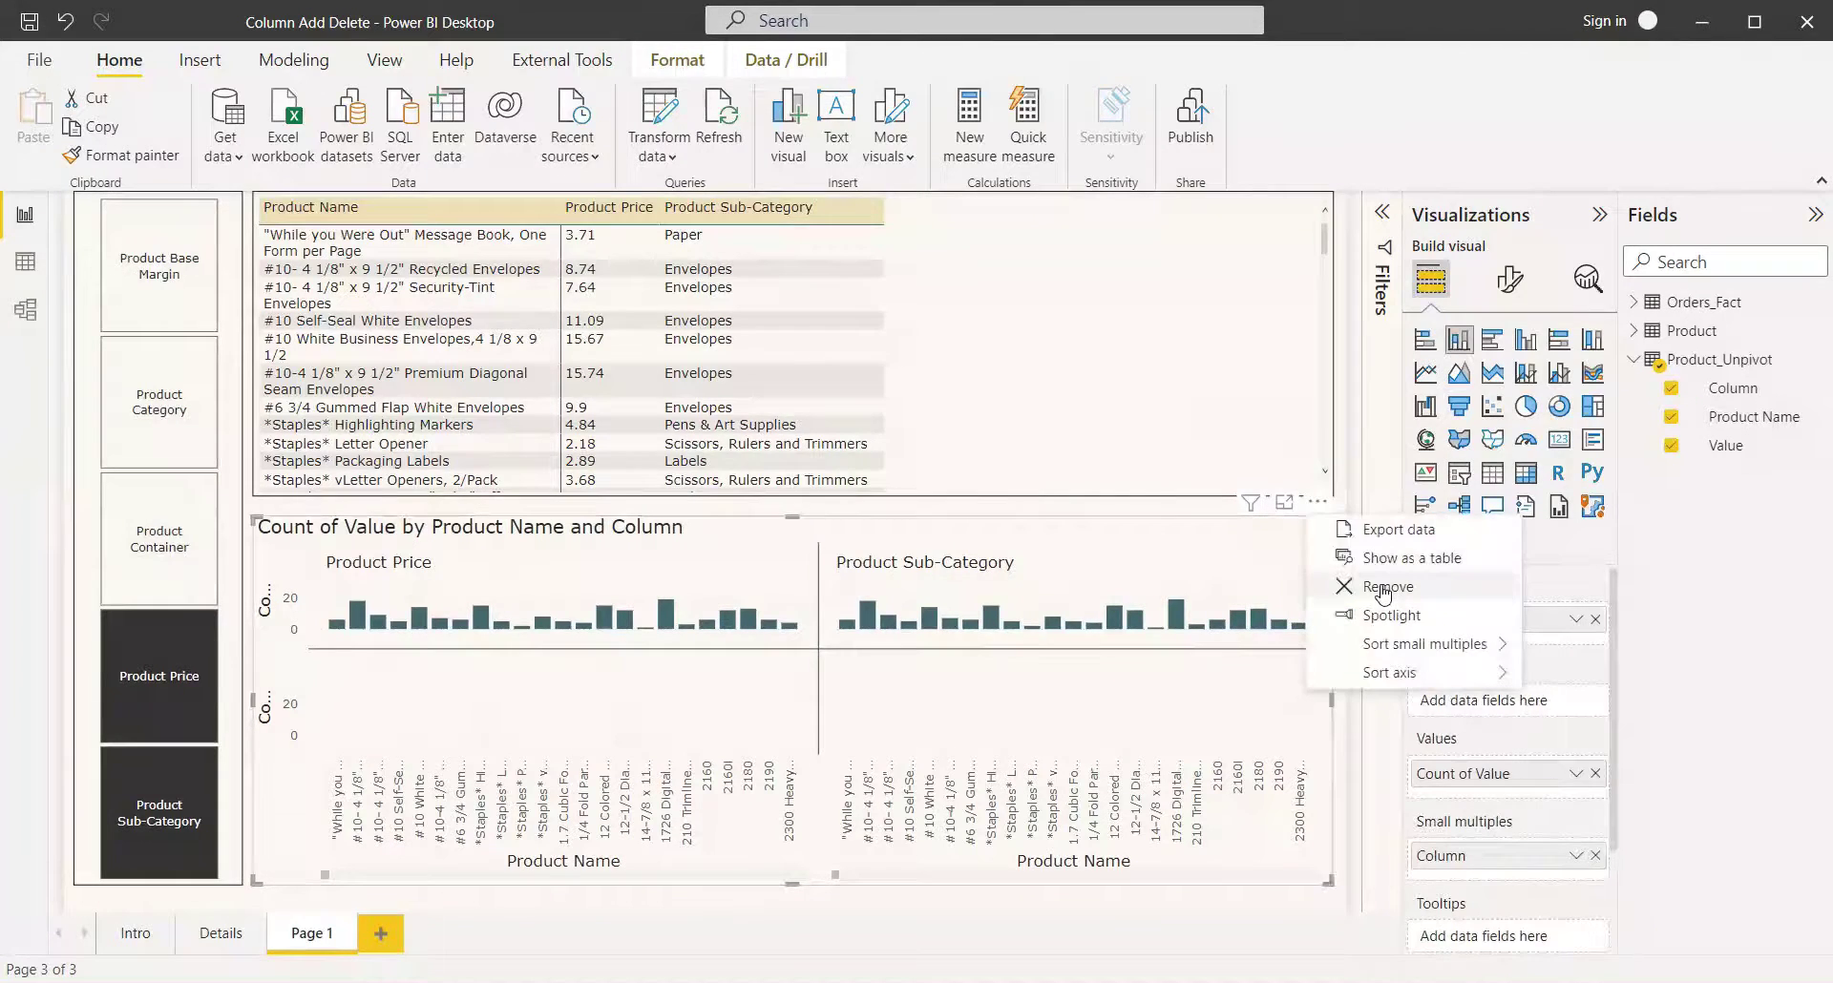
left_click(1384, 588)
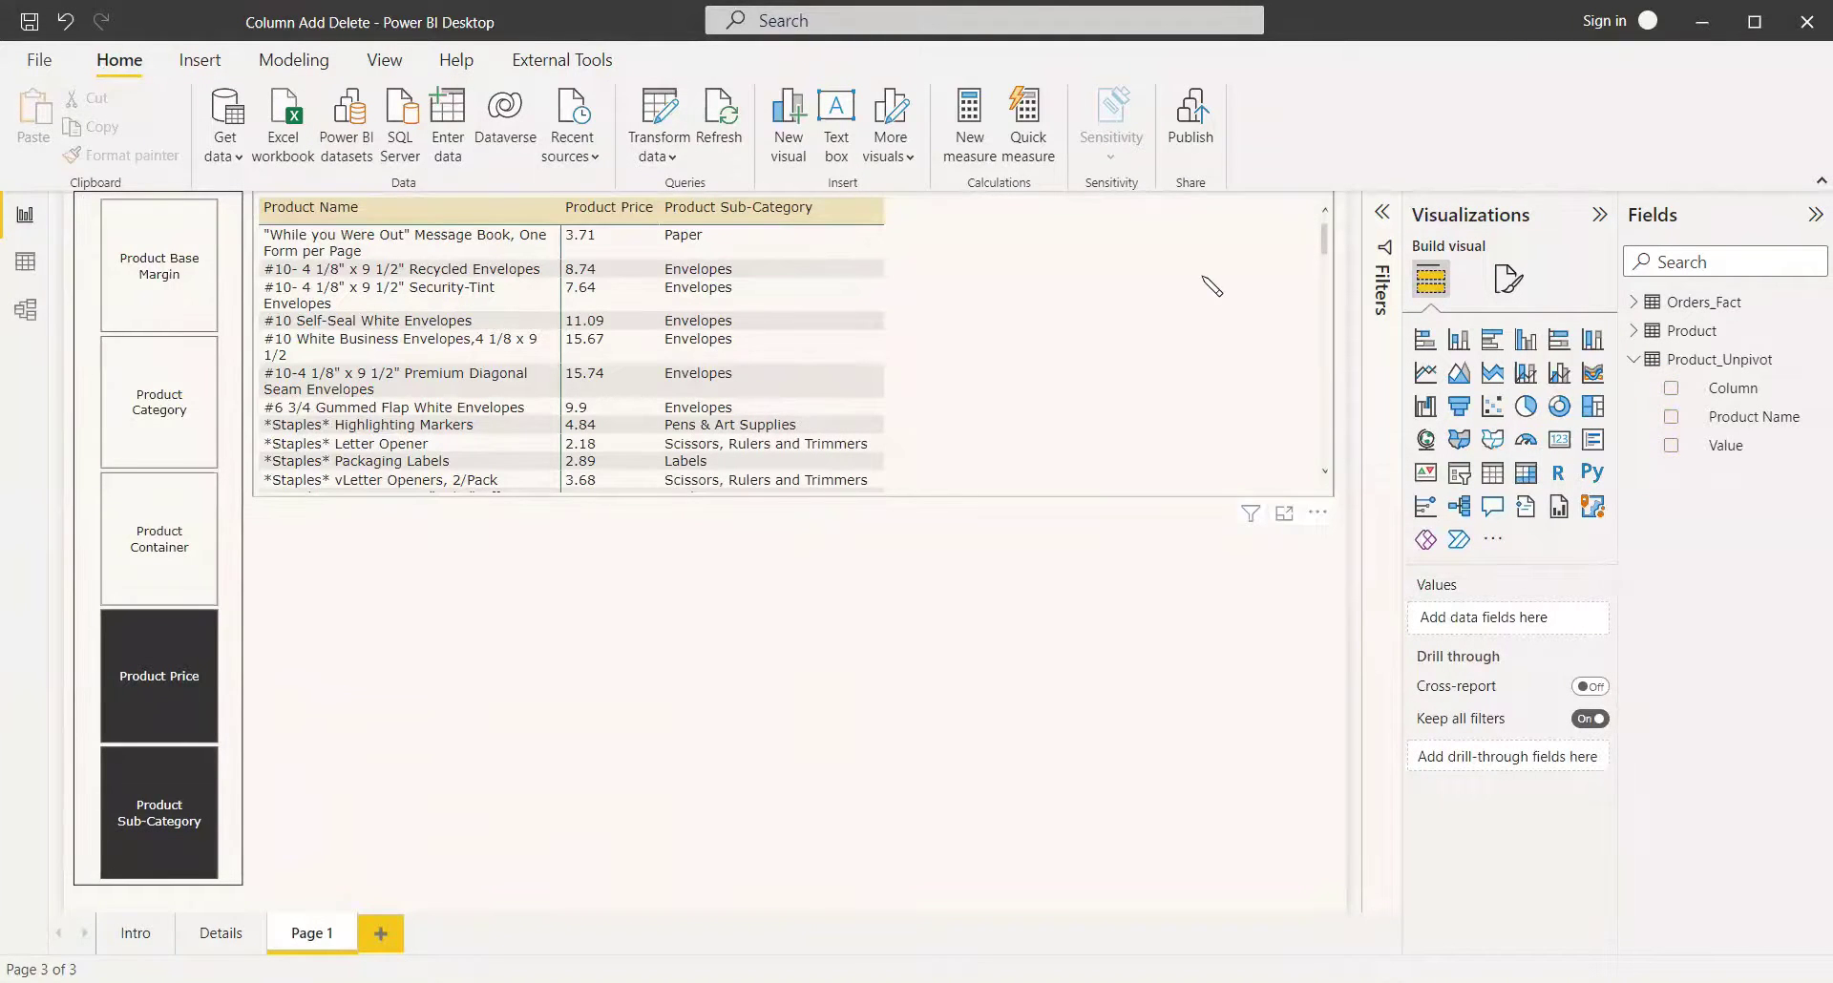
Use the Column slicer to show Product Base Margin, leaving Product Container and Product Category hidden.
left_click(153, 525)
left_click(157, 403)
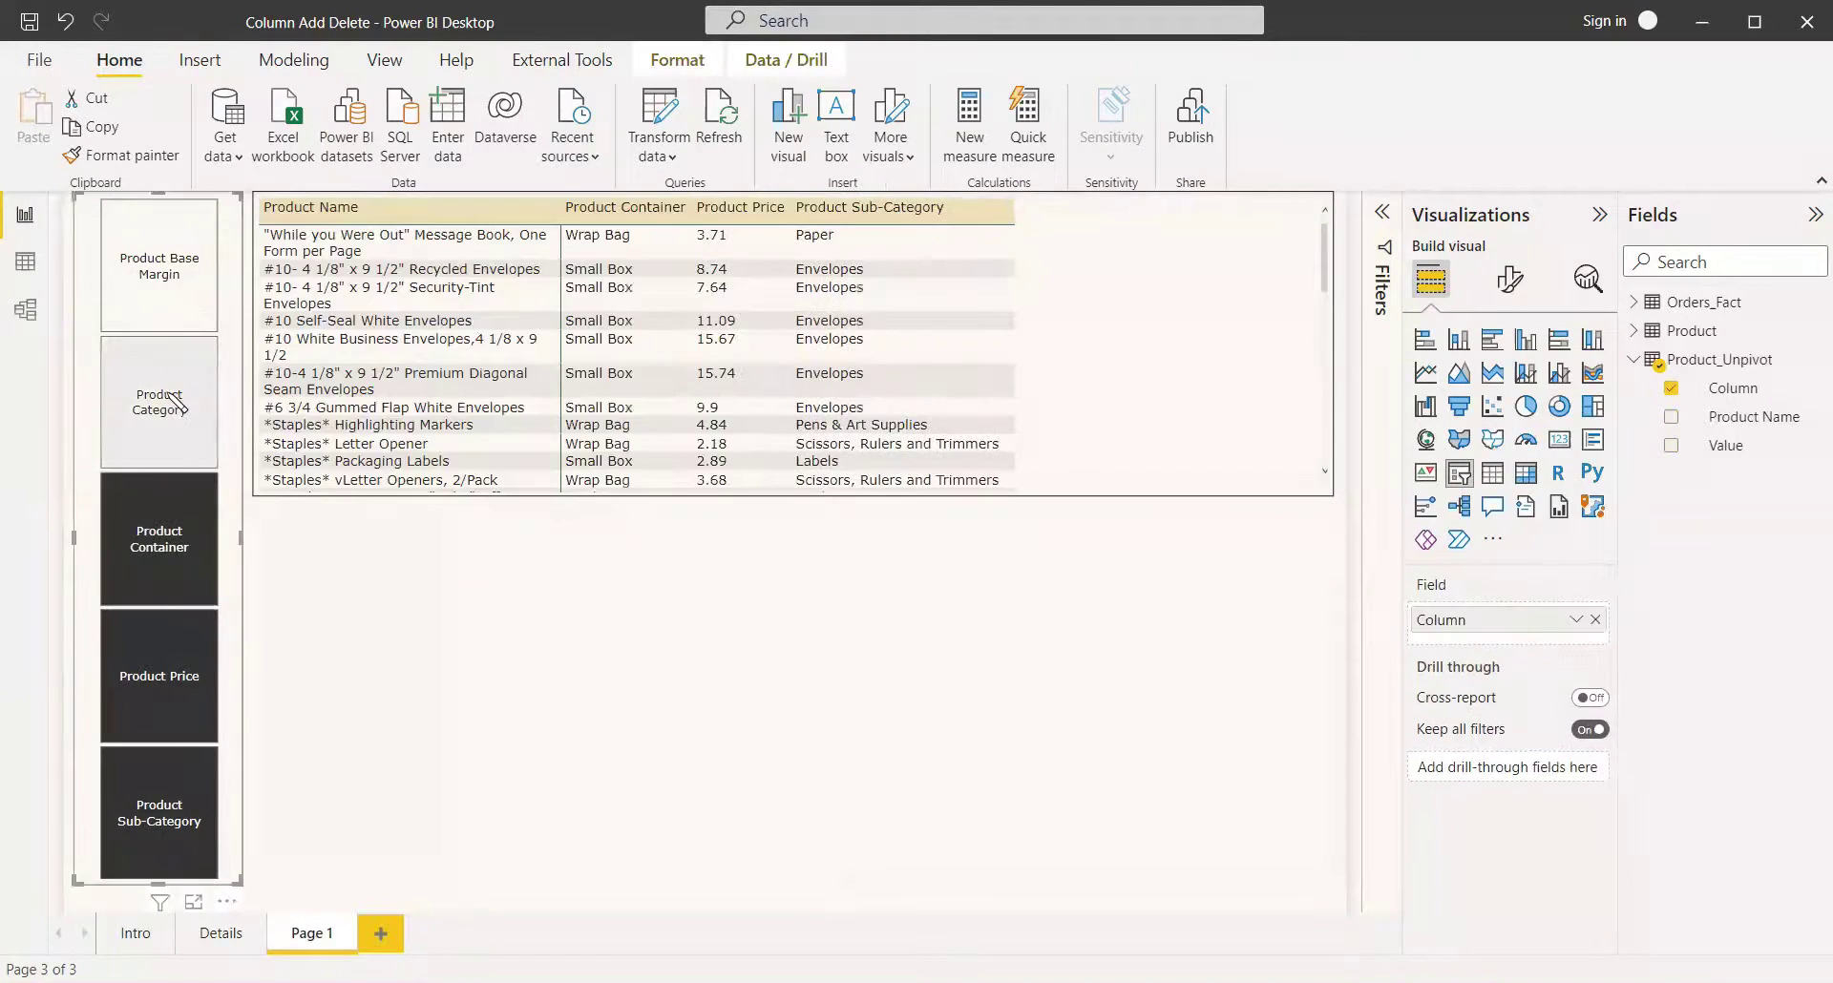
left_click(182, 257)
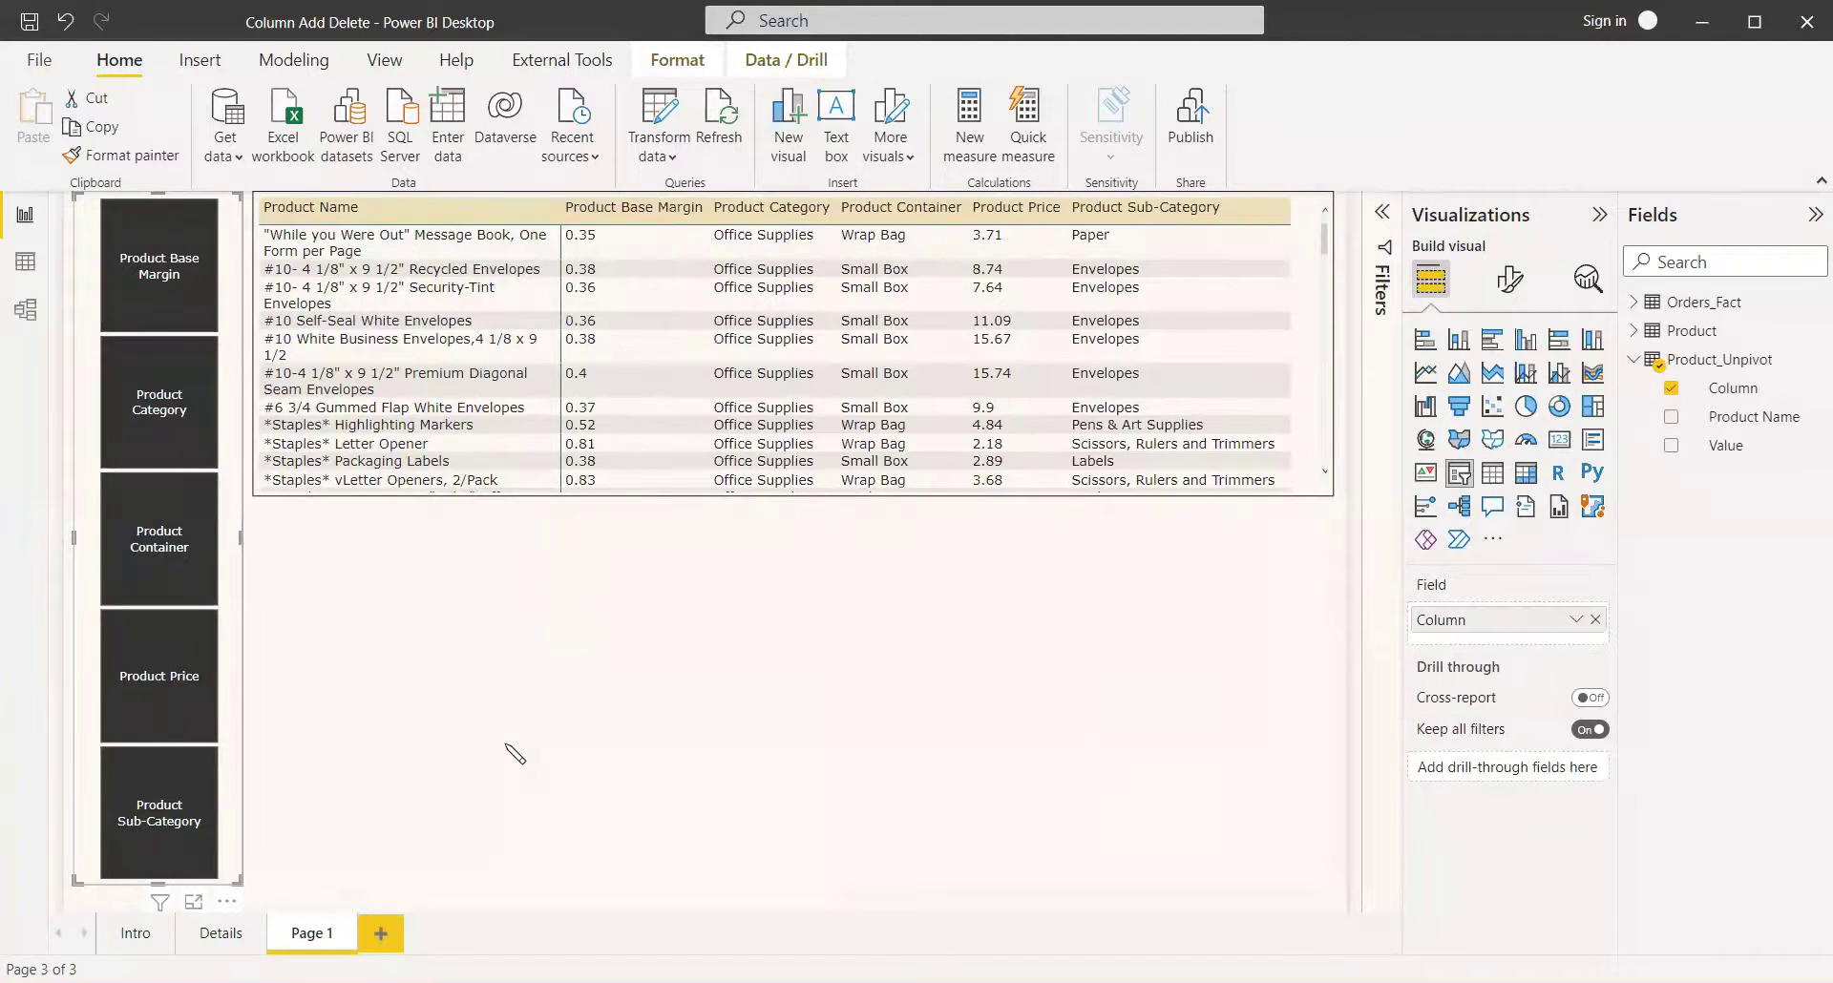
left_click(183, 520)
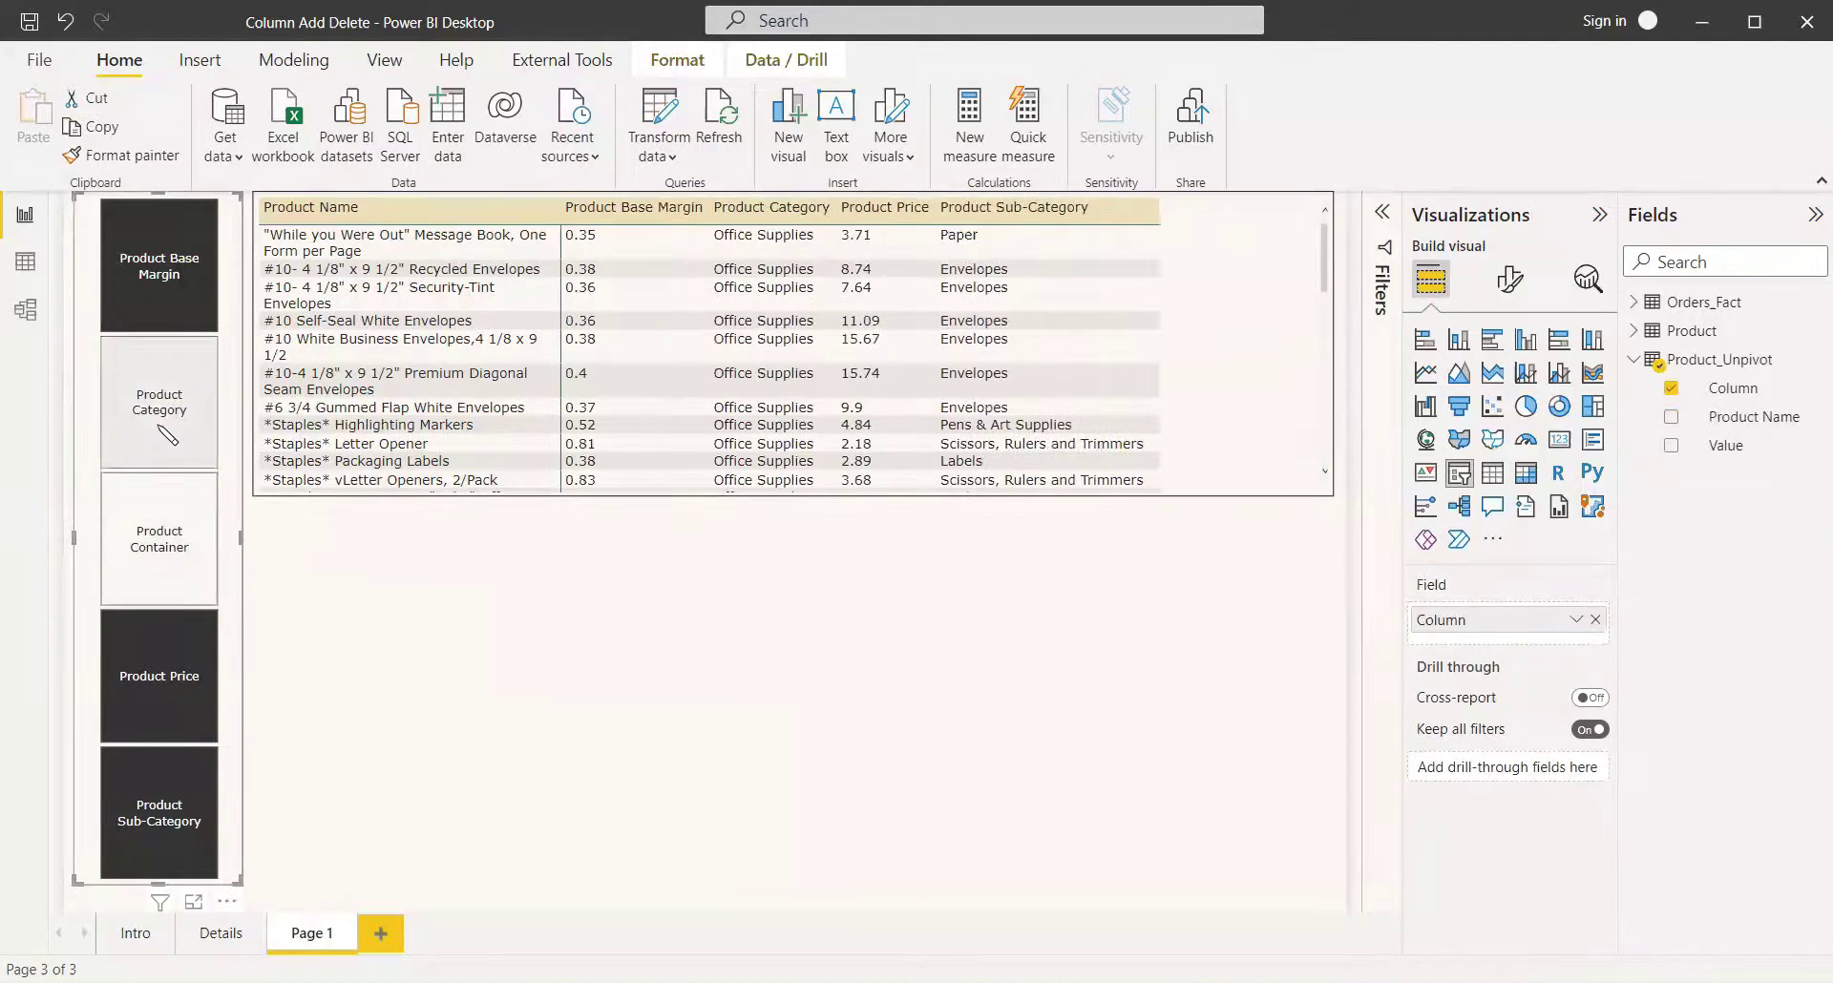
left_click(161, 431)
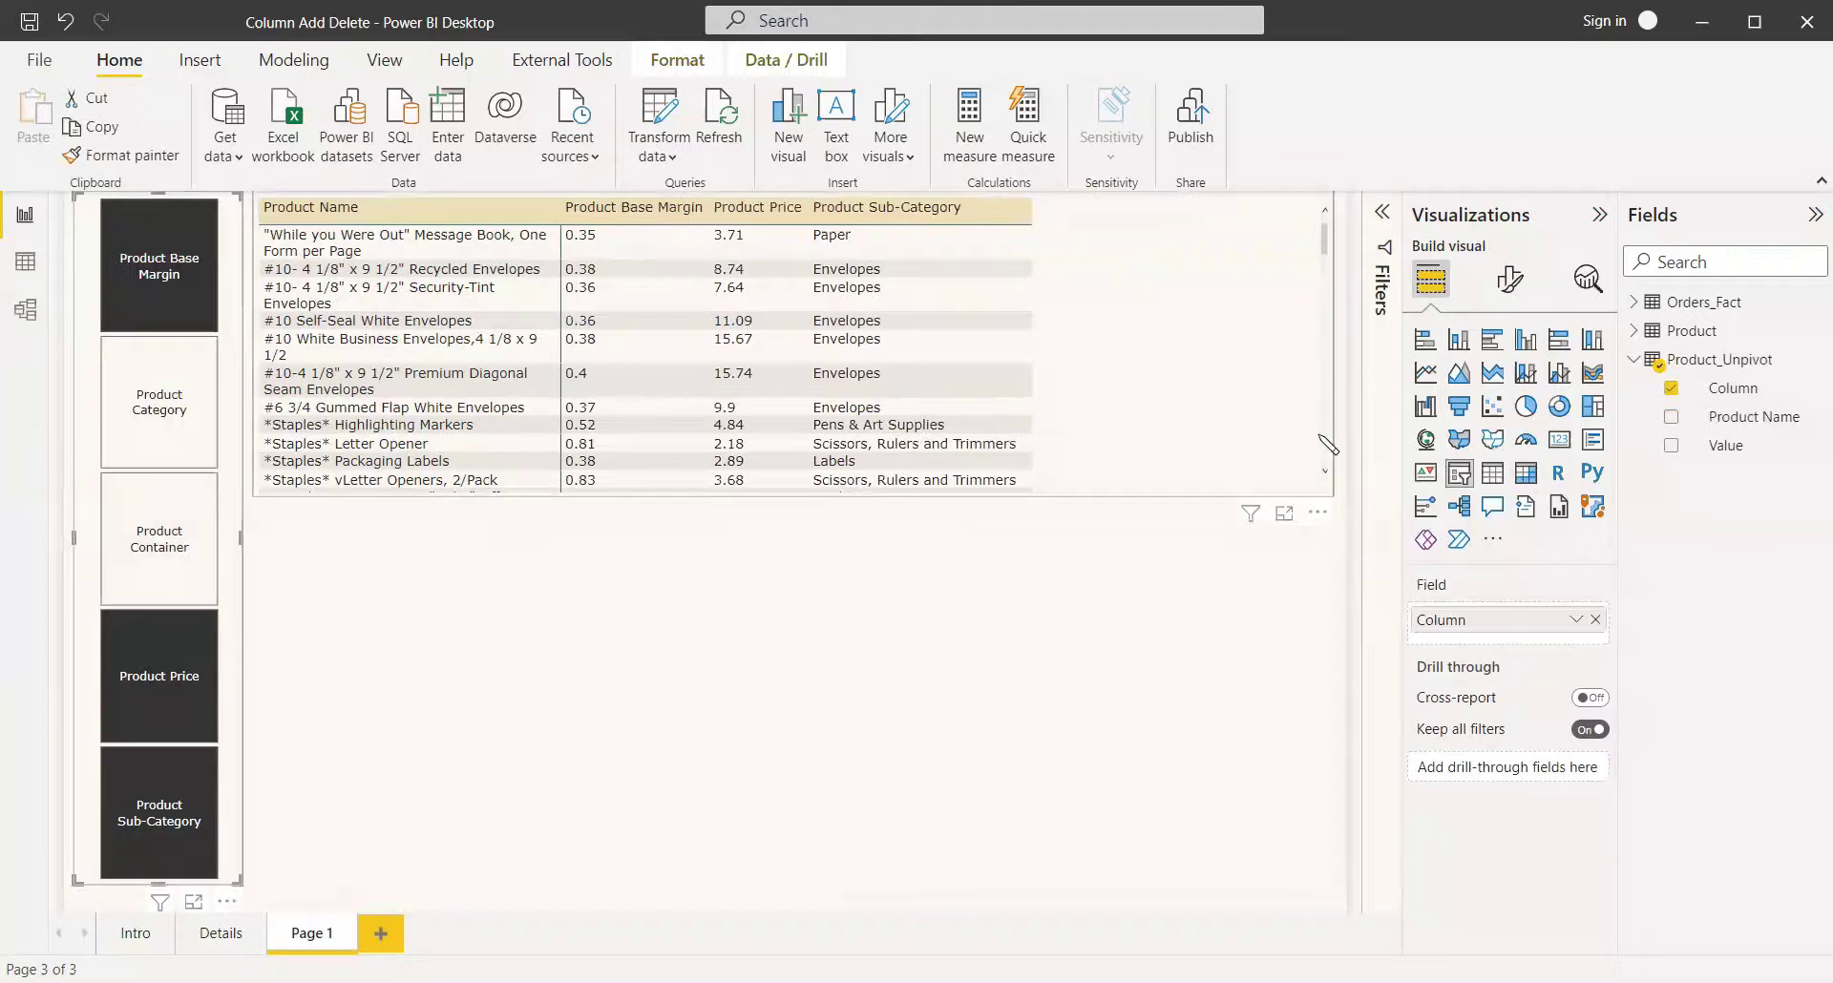